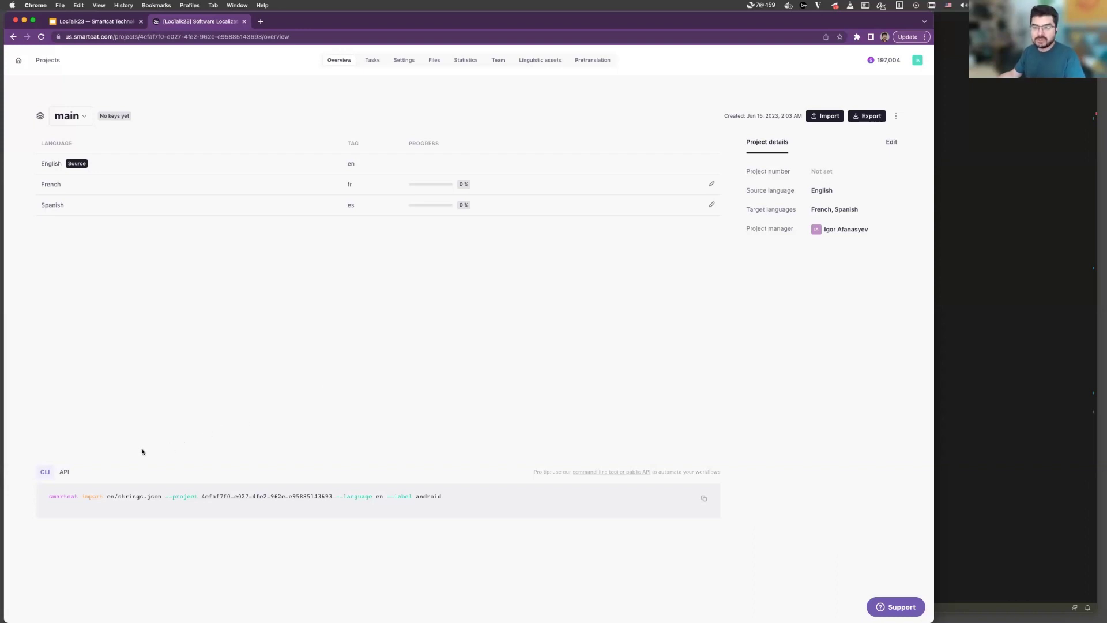
View the API version of the sample import command and return to the CLI version.
click(64, 472)
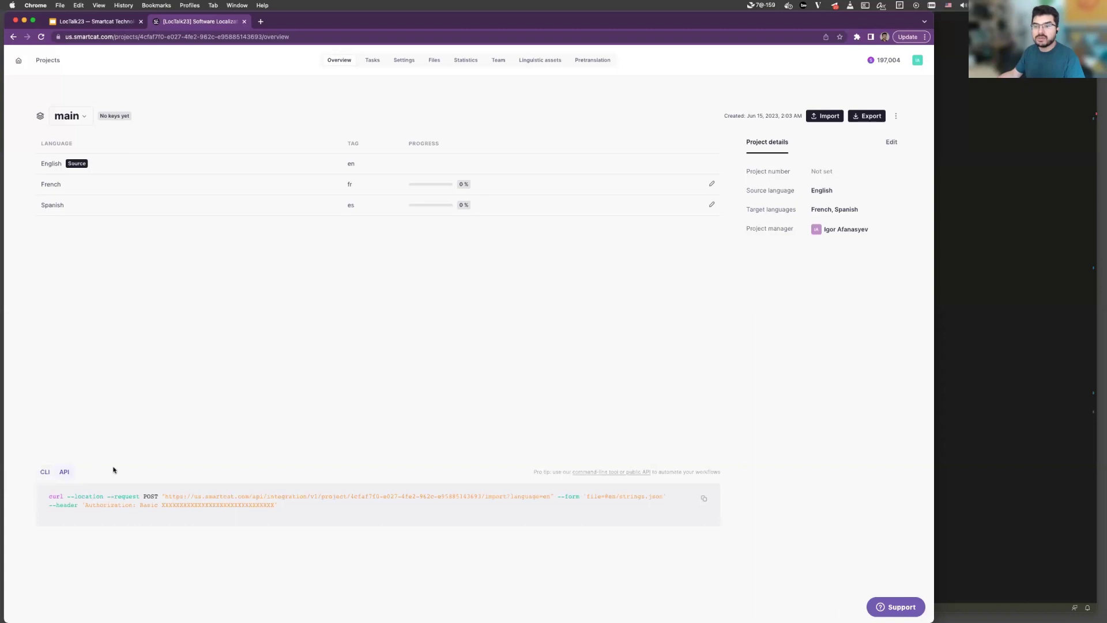
click(43, 473)
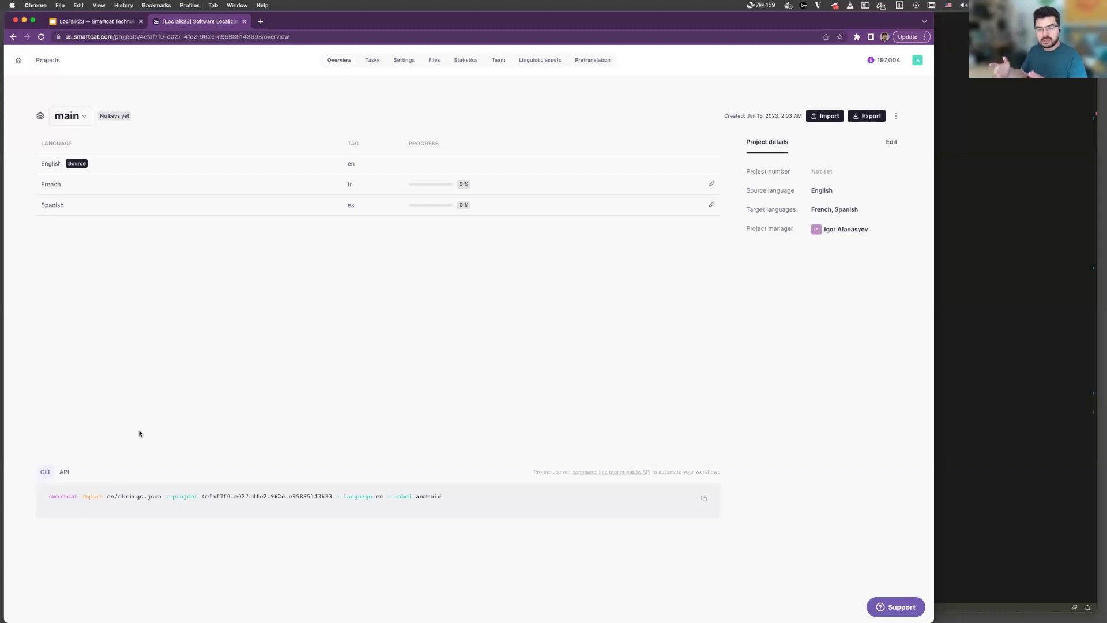
Set up an import into the main collection, using JSON format with the / path separator and skipping keys that already exist.
click(821, 117)
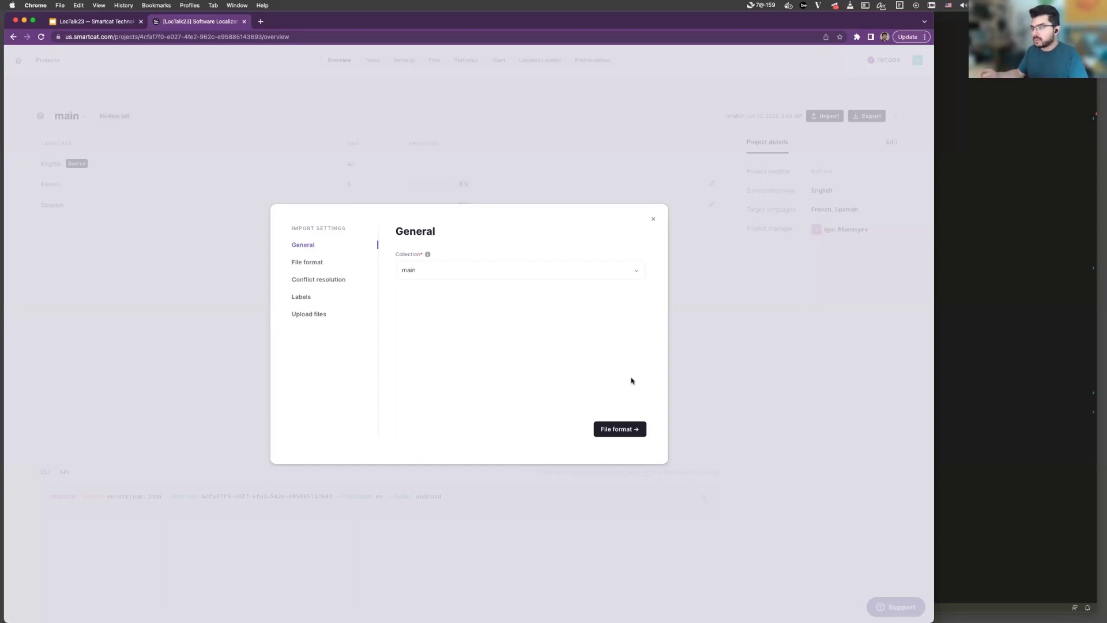
click(617, 429)
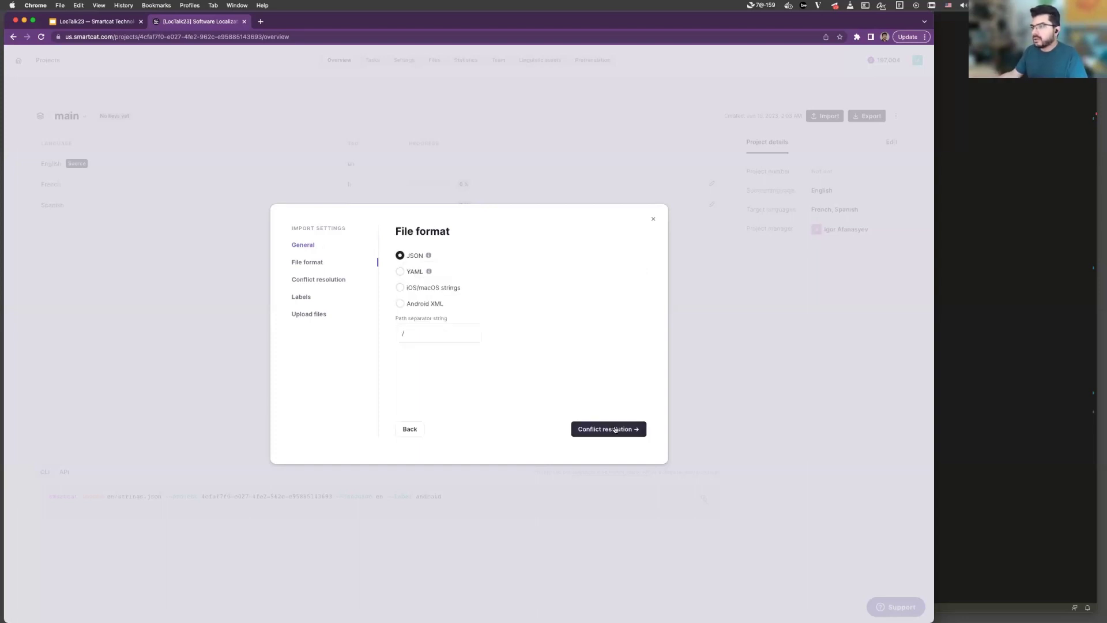
click(413, 431)
click(462, 271)
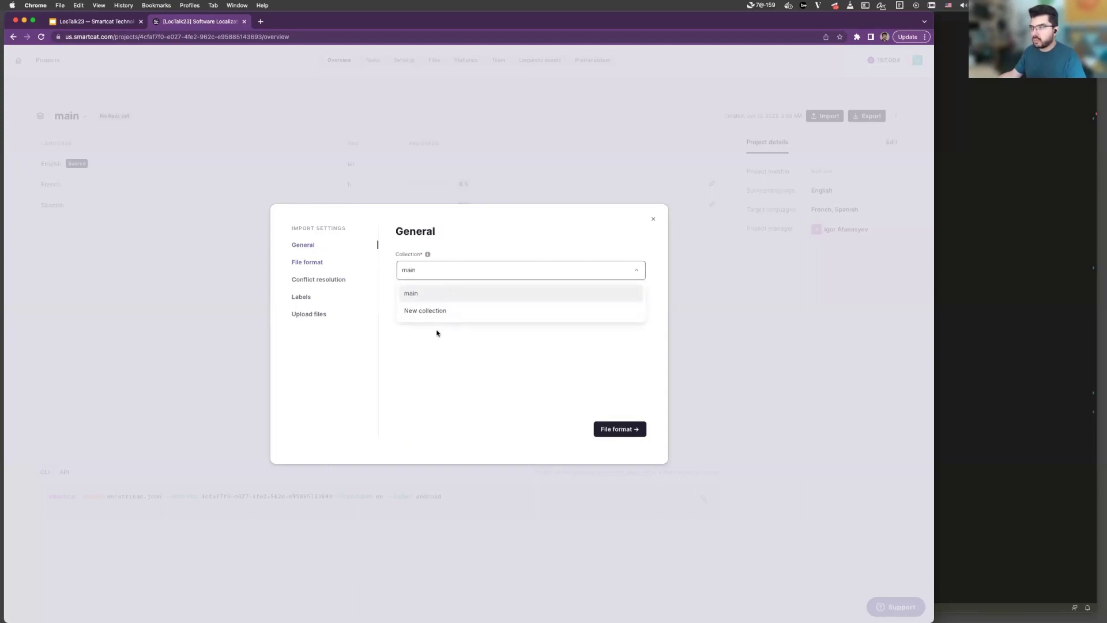
click(457, 344)
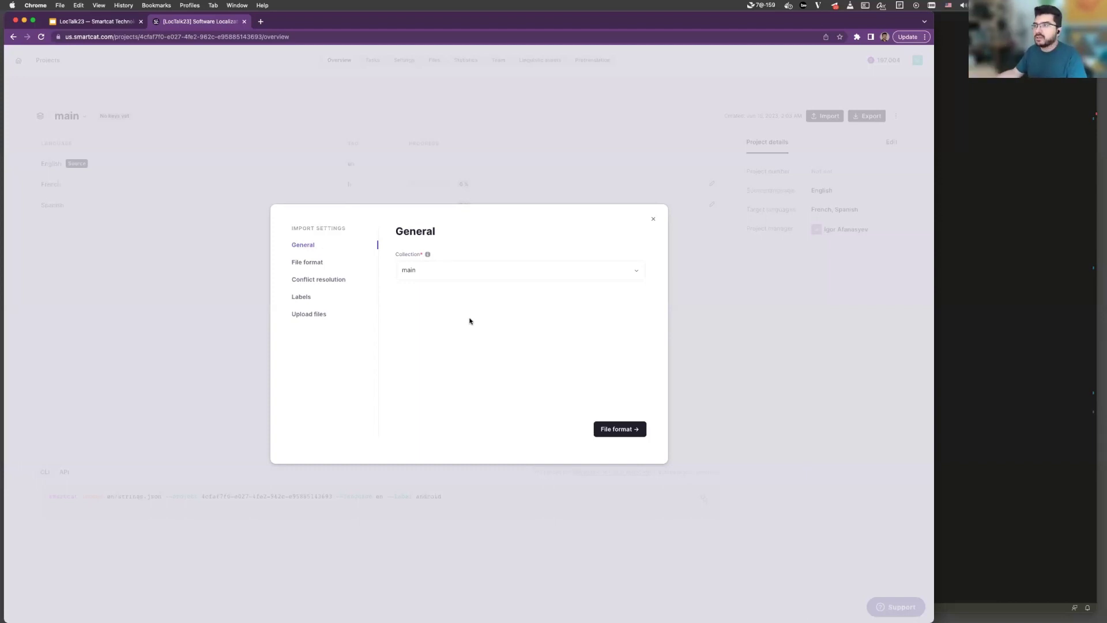
click(634, 428)
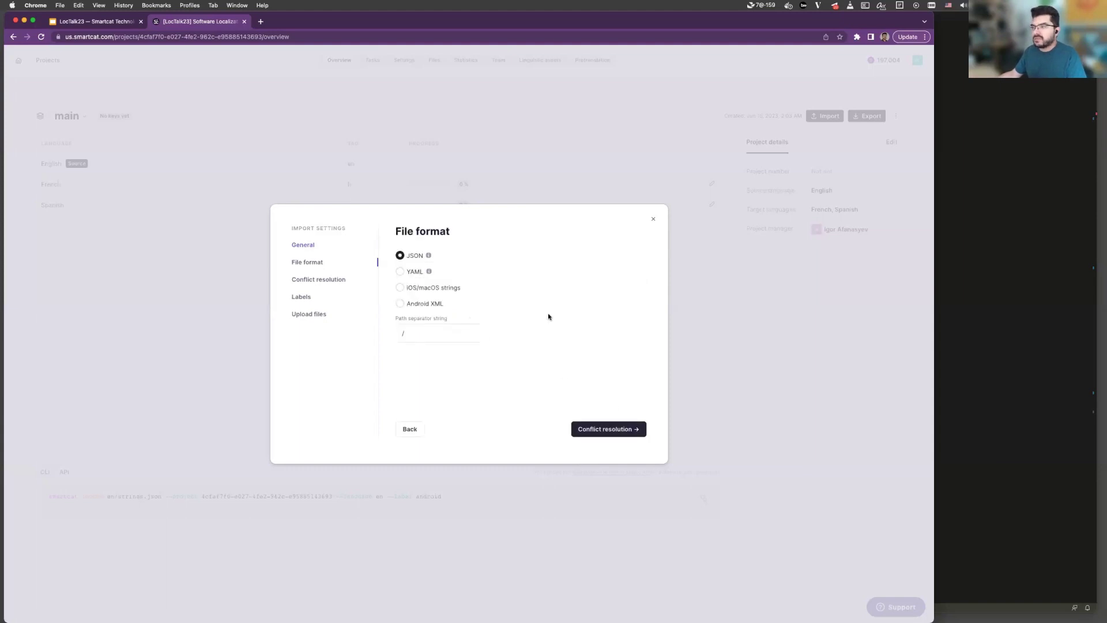
click(597, 430)
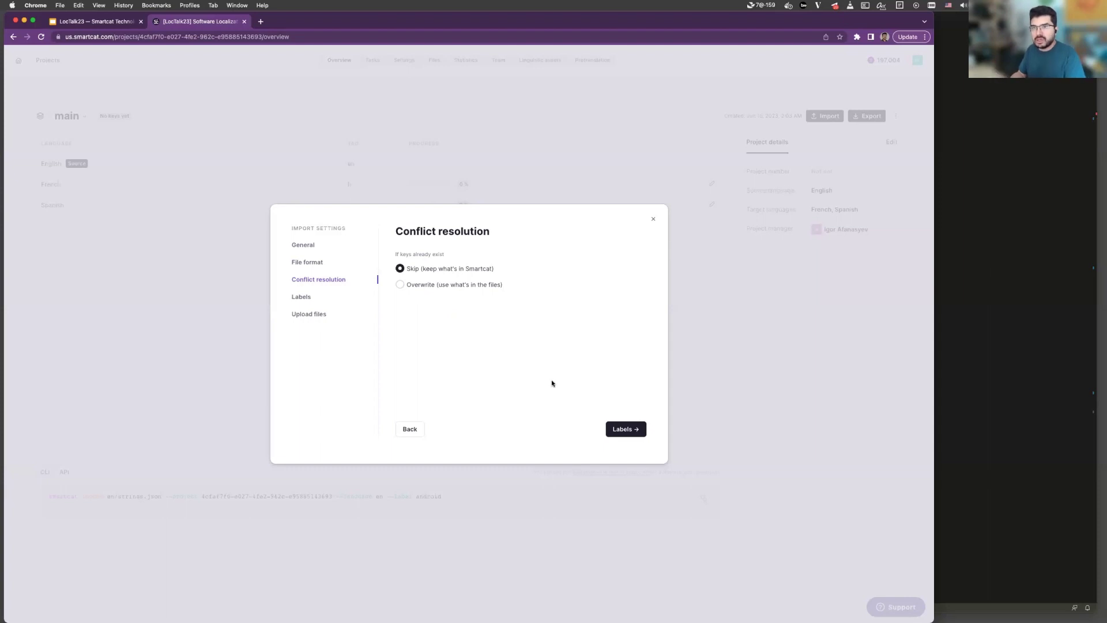
click(623, 429)
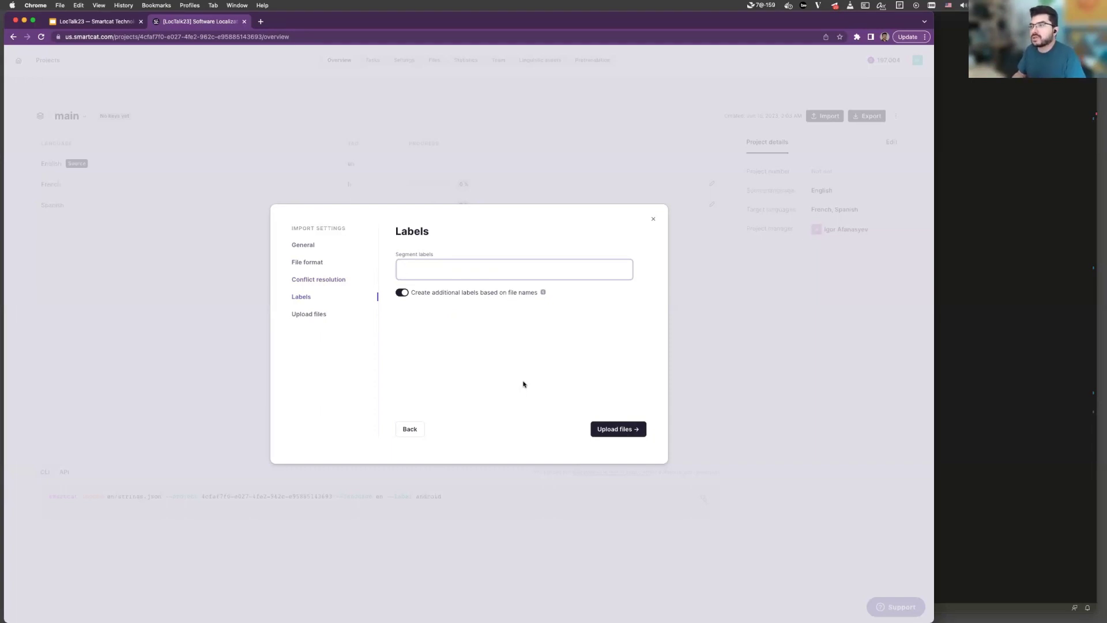
Create the segment label "test" for the import, keep file-name-based labels enabled, and proceed to the file upload.
text(test)
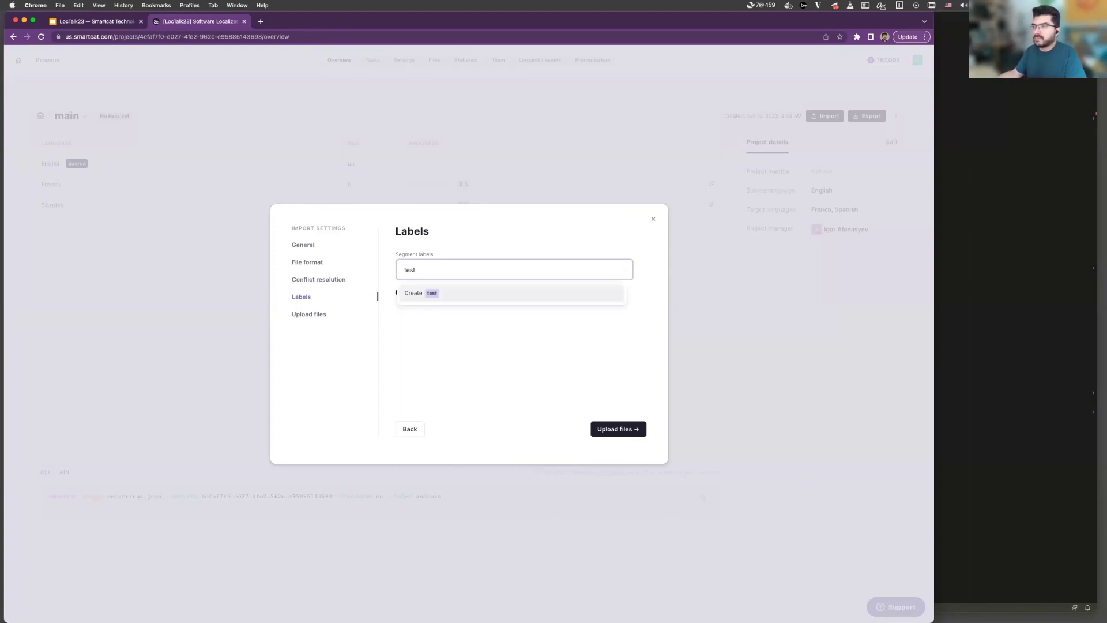
click(476, 296)
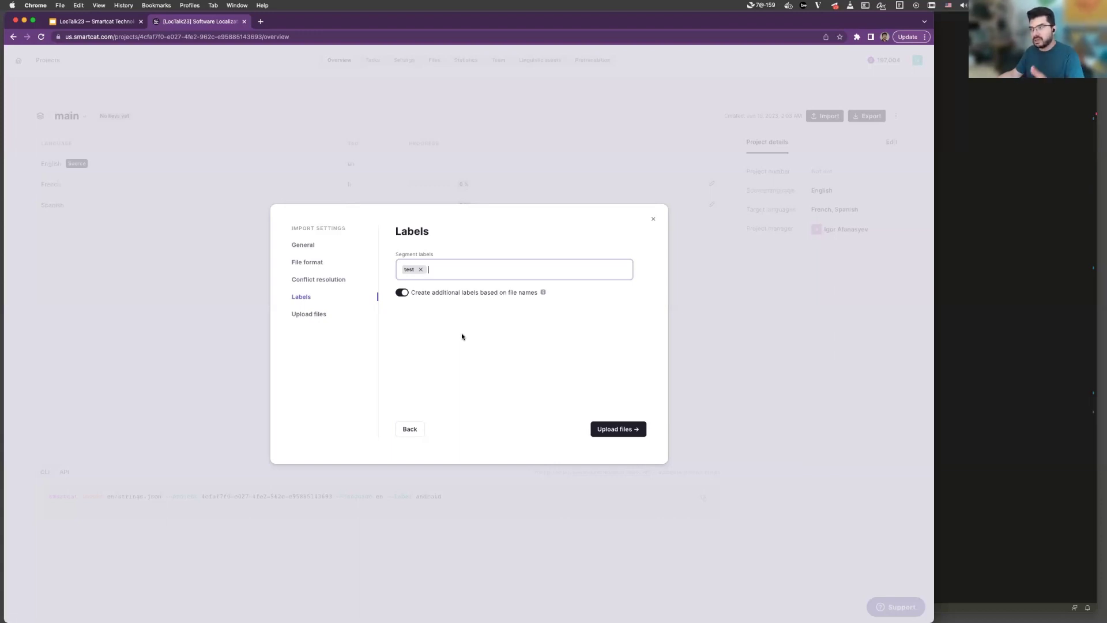
click(616, 429)
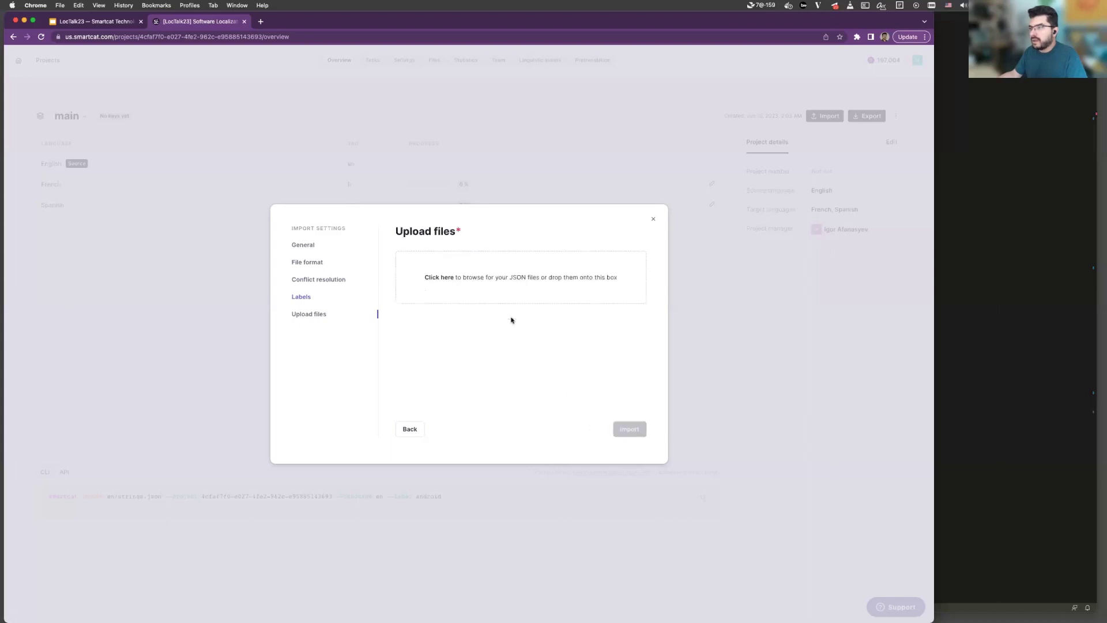
Upload strings.json from the original-files folder and set its language to English.
click(472, 258)
click(476, 151)
click(490, 158)
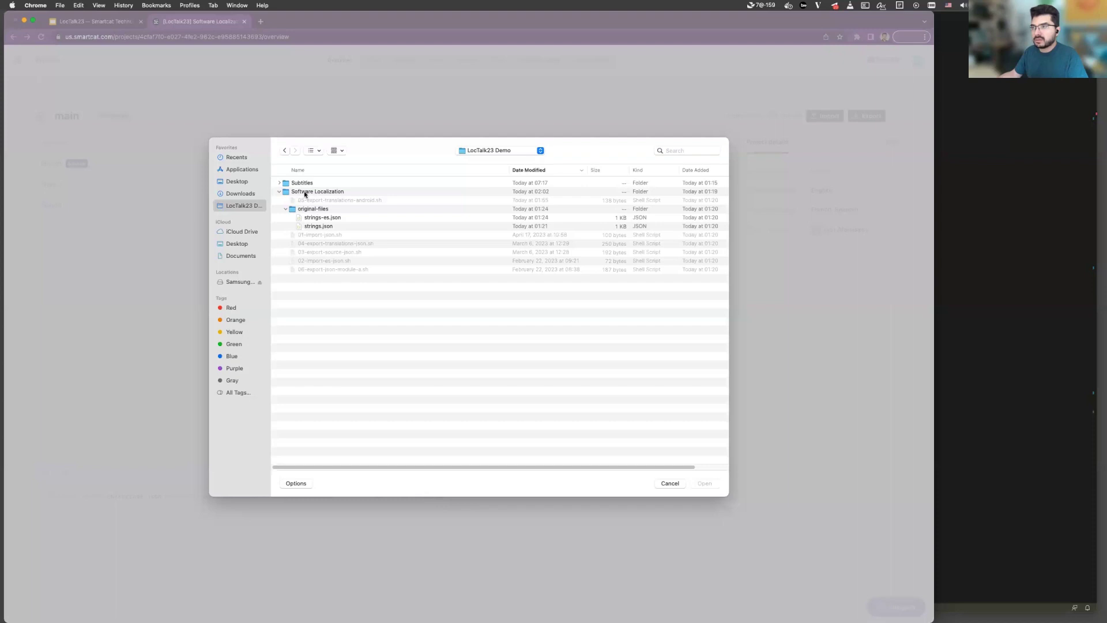
click(311, 227)
double_click(310, 227)
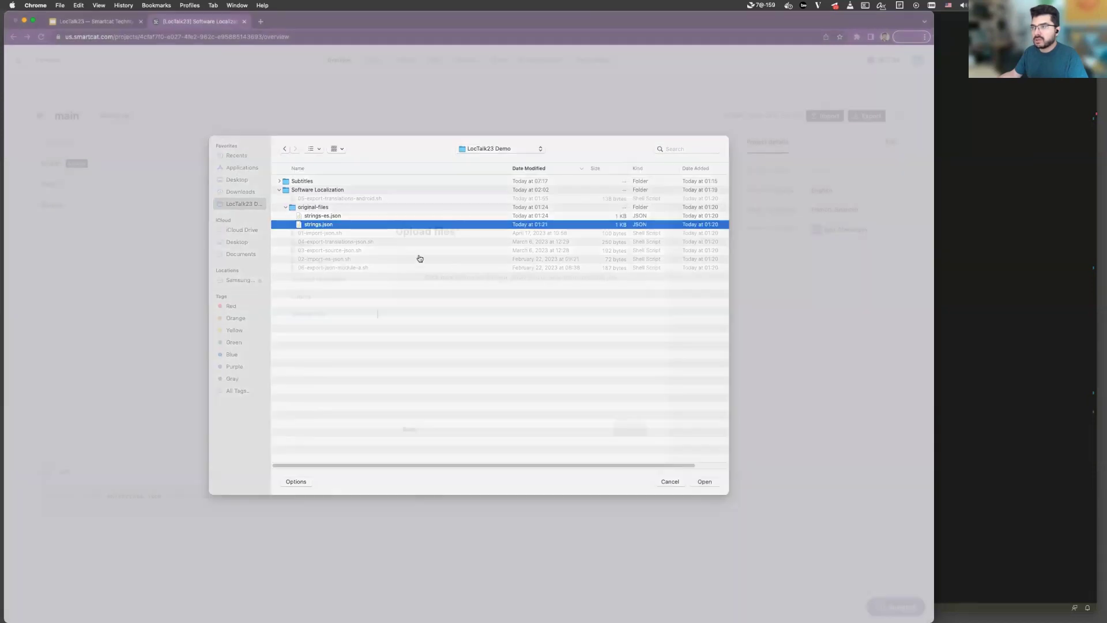
click(526, 324)
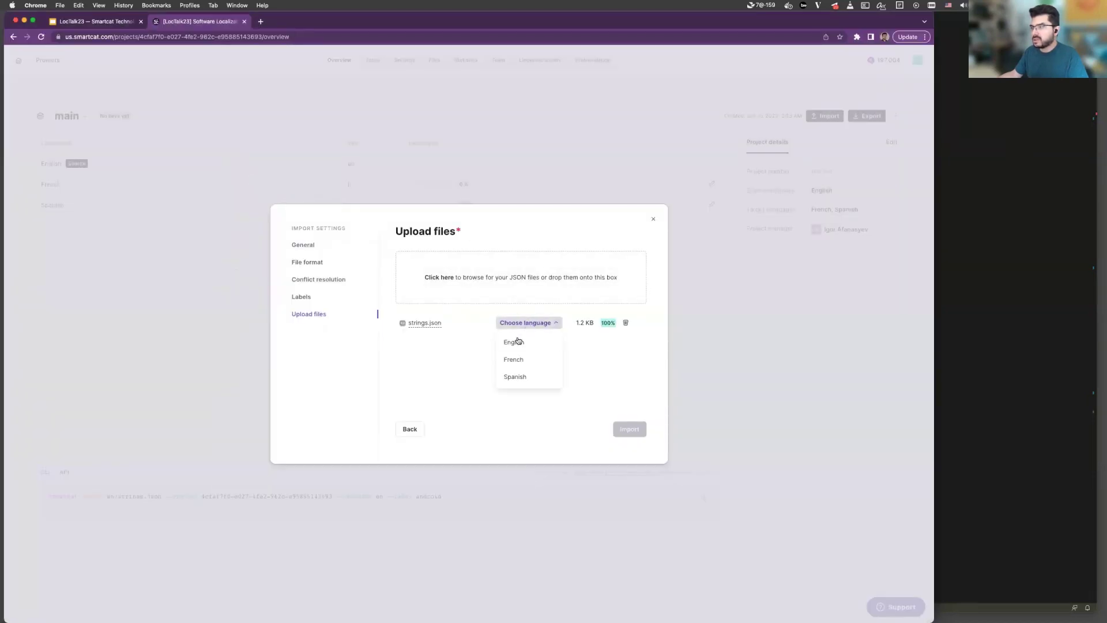
click(516, 344)
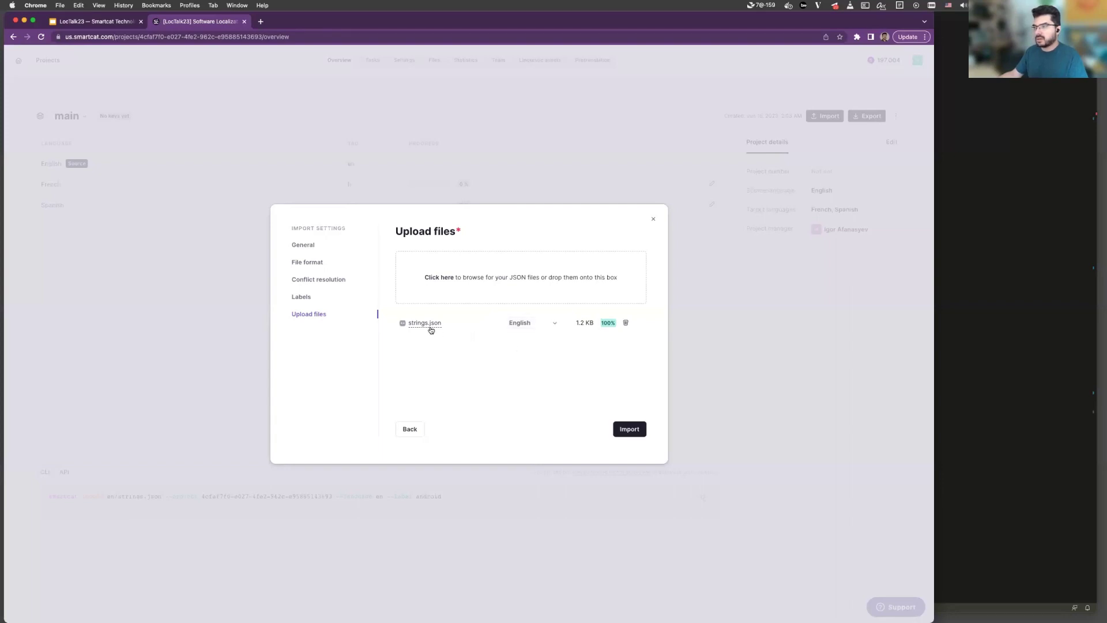
Upload strings-es.json from the original-files folder as well and set its language to Spanish.
mouse_move(433, 323)
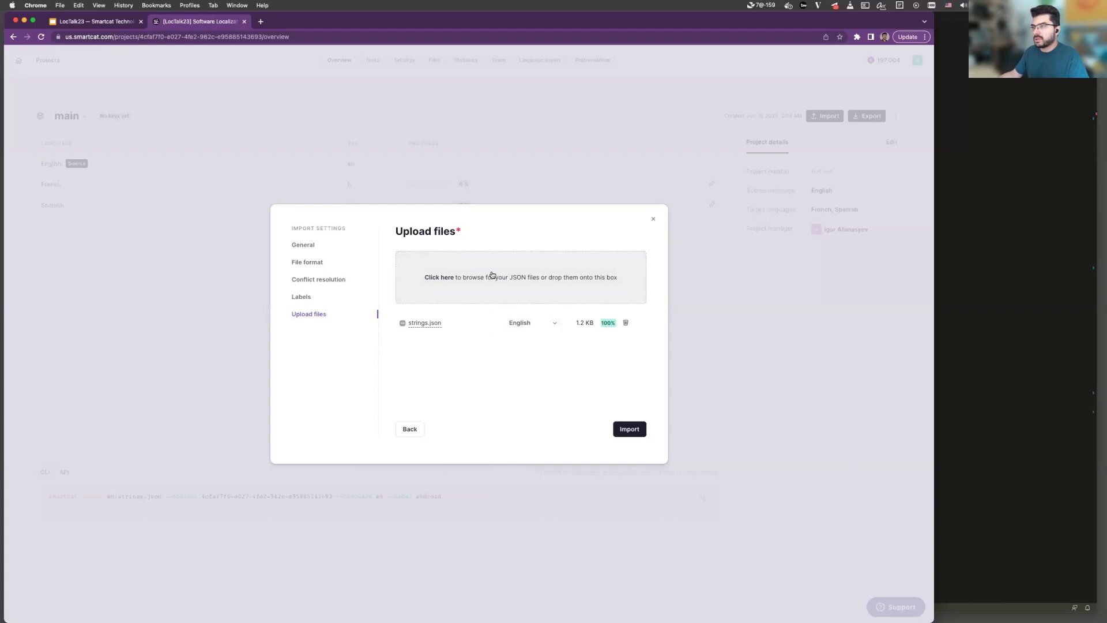
click(460, 291)
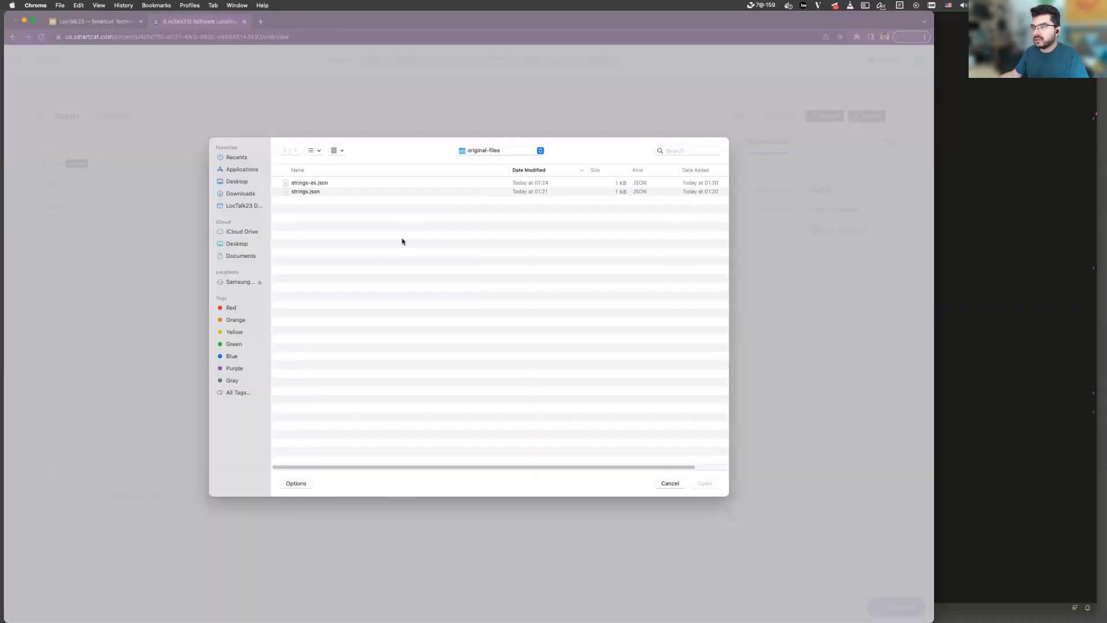
click(310, 183)
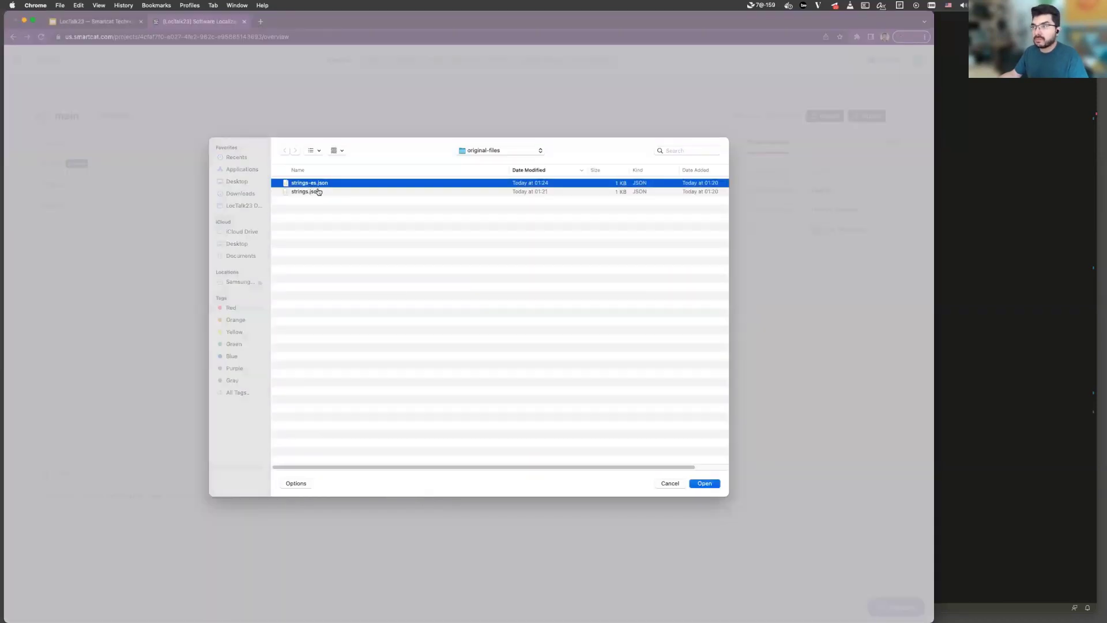
key(Return)
click(525, 342)
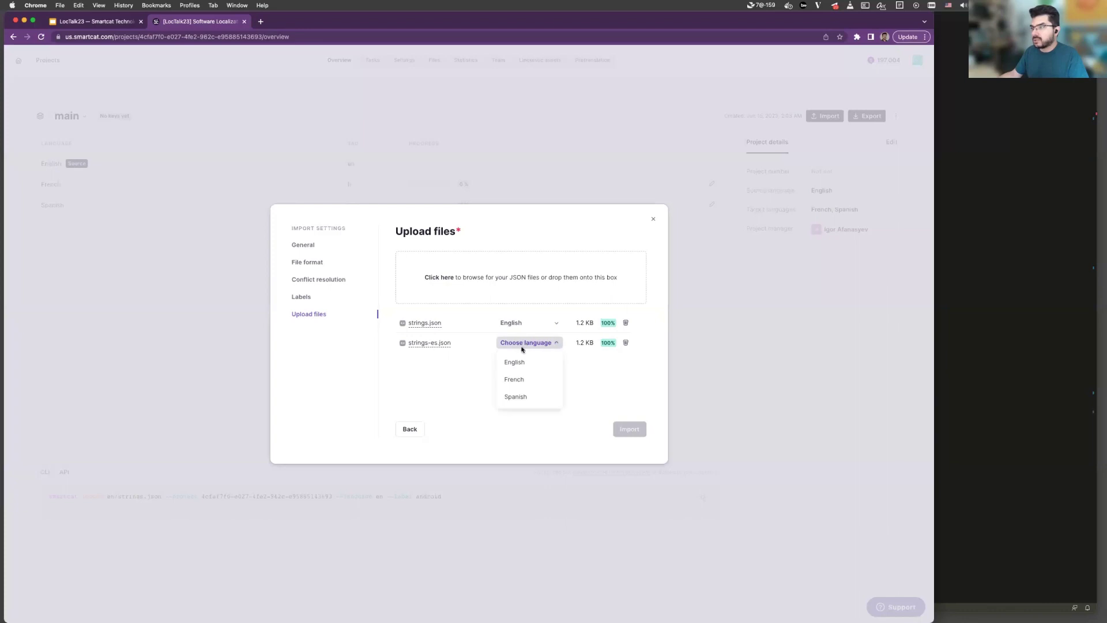
click(516, 397)
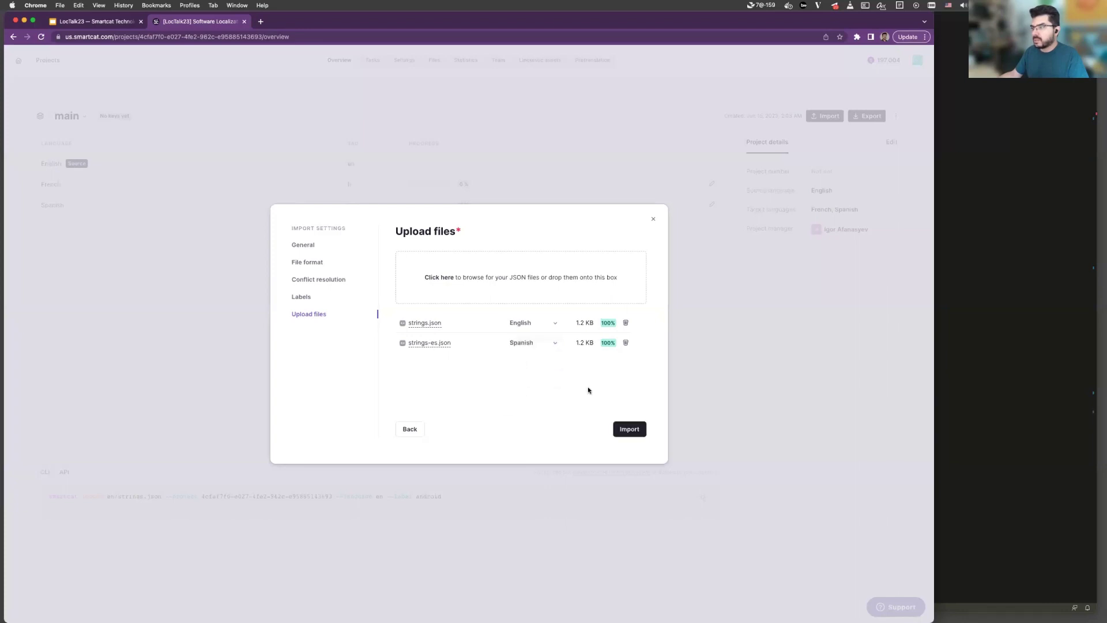
Import both files, close the import summary, and open the Spanish translation in the editor.
click(627, 429)
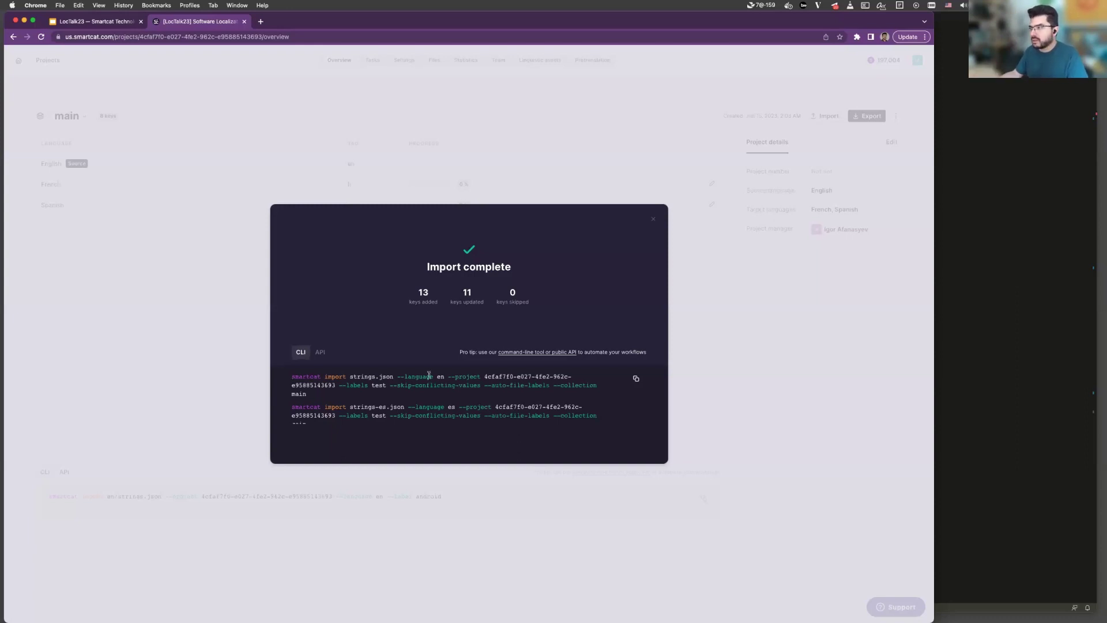
click(654, 221)
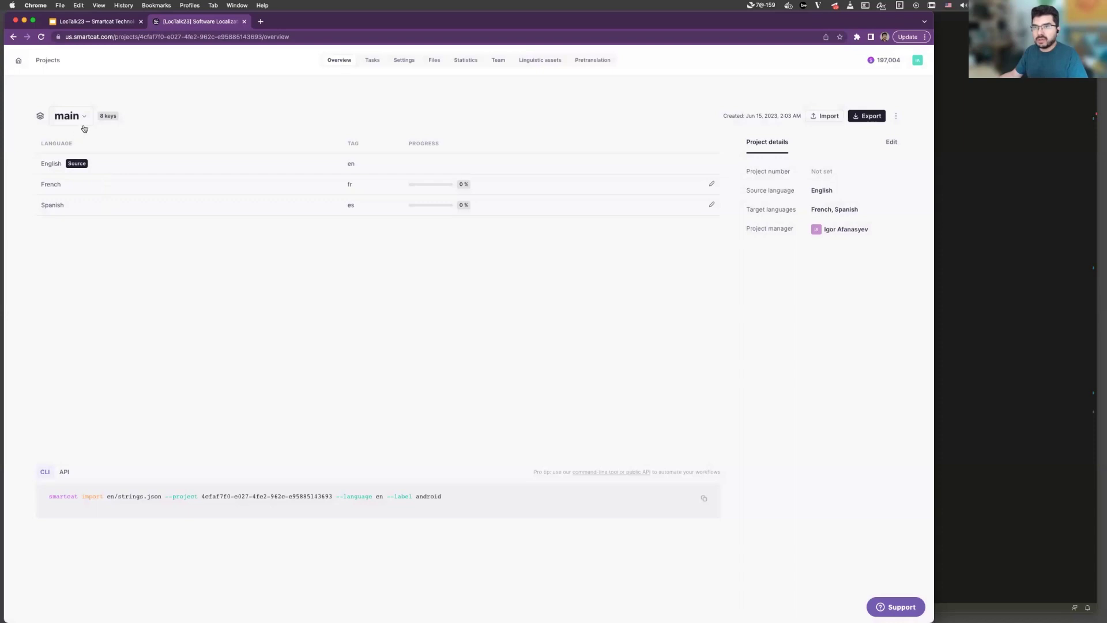
click(712, 206)
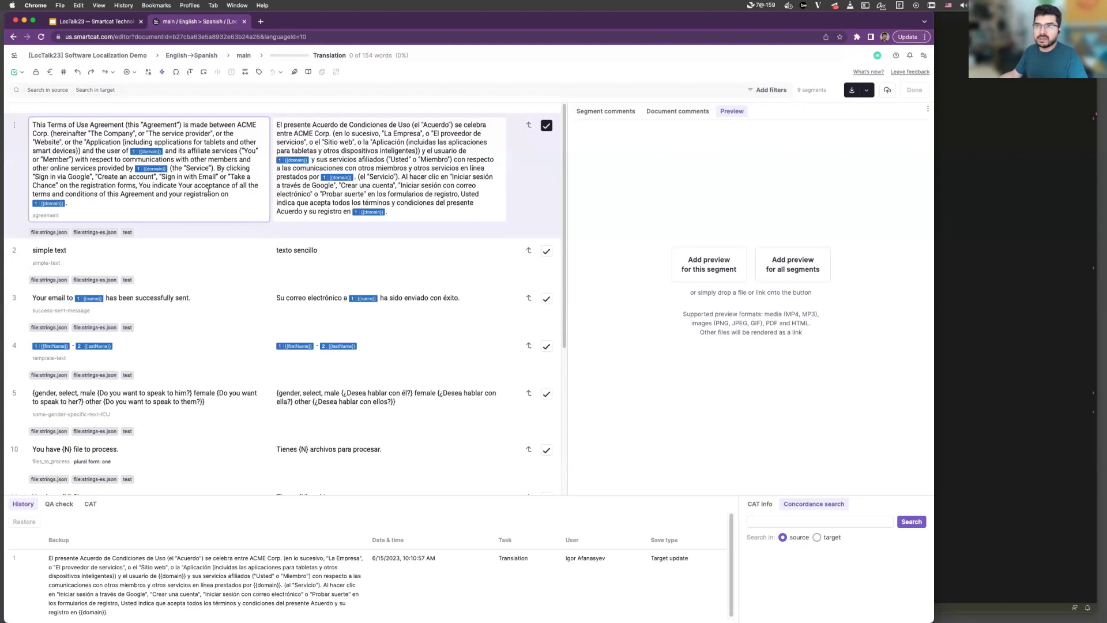
Switch to Visual Studio Code and compare the keys of strings.json and strings-es.json in the original-files folder, widening the editor area.
click(978, 236)
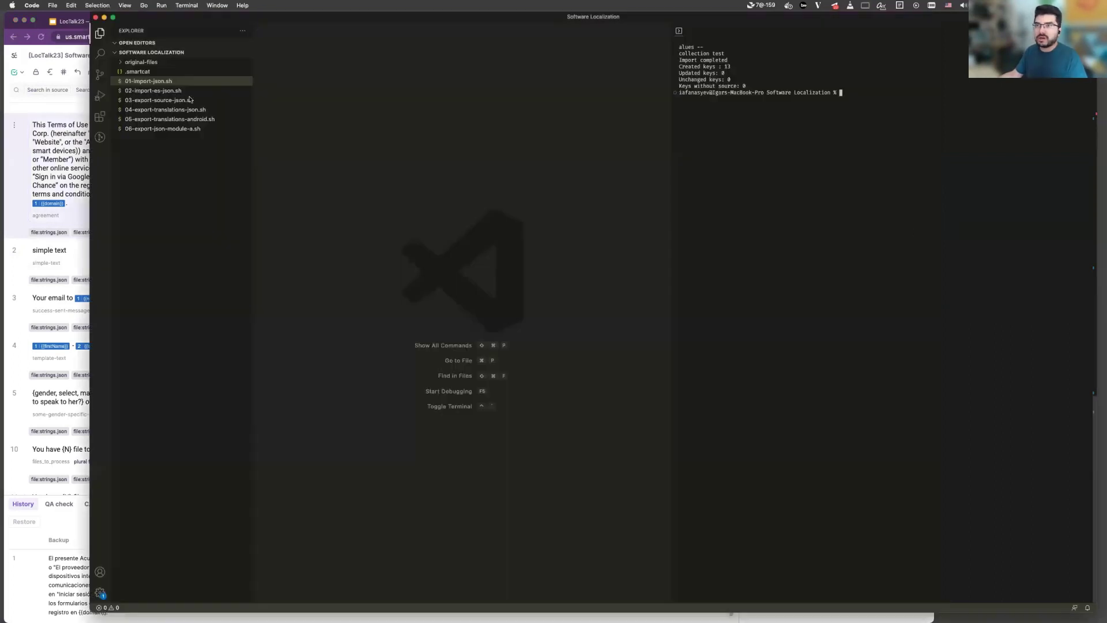
click(122, 62)
click(136, 82)
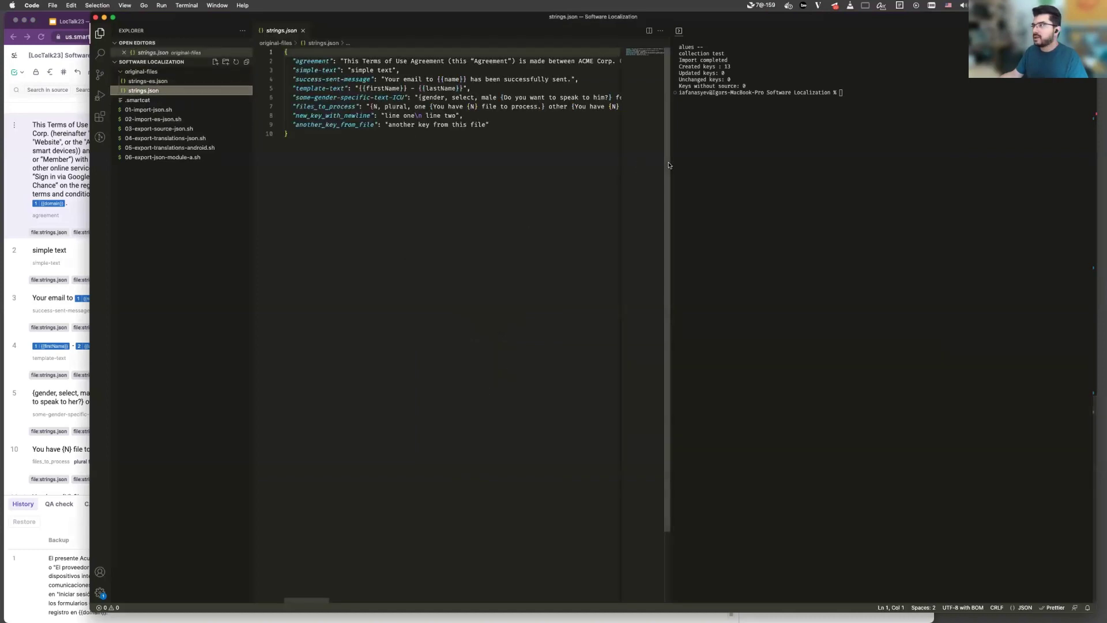
drag(667, 167, 786, 164)
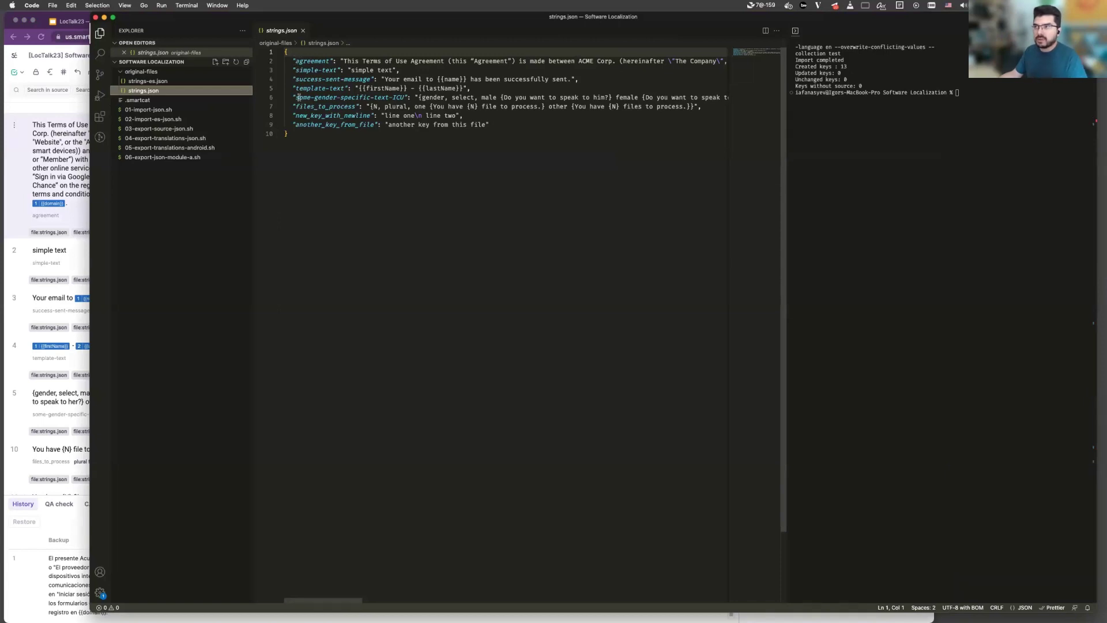
click(304, 60)
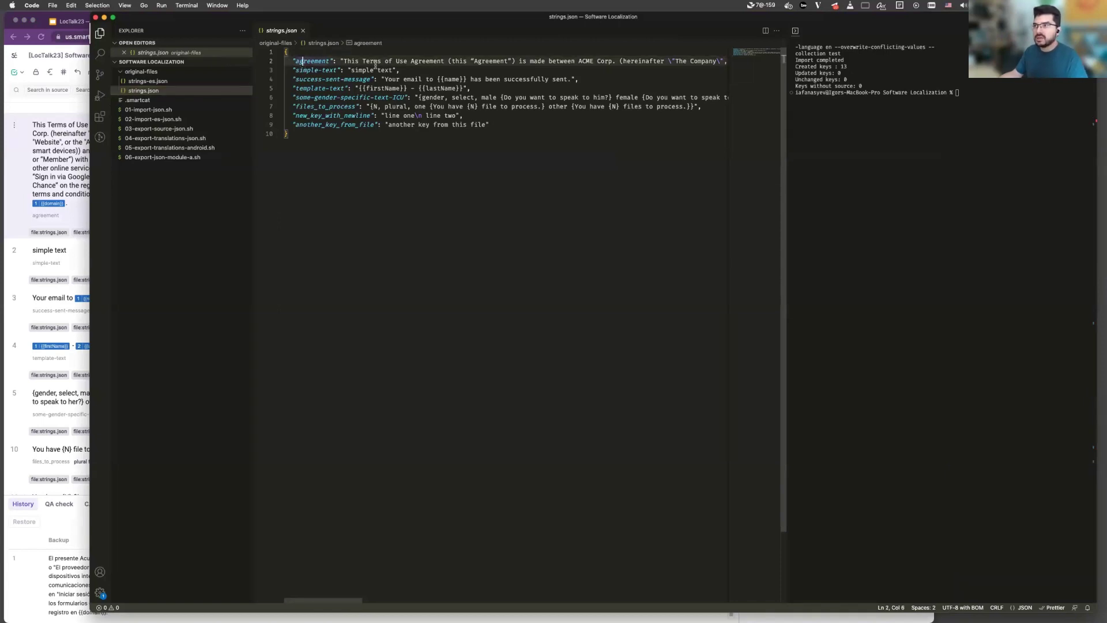
click(152, 82)
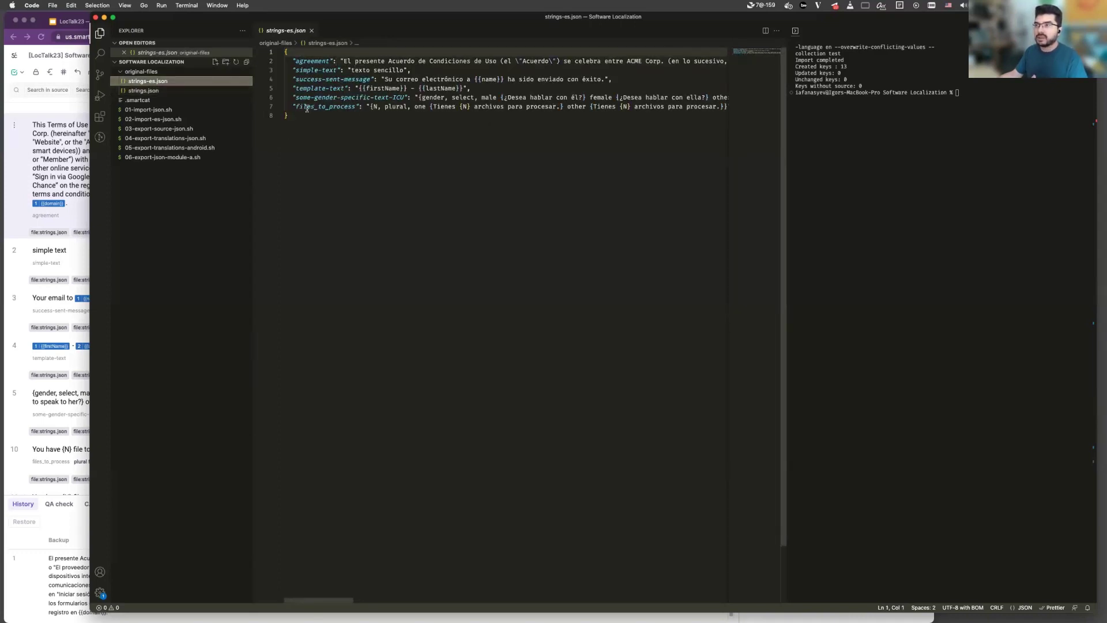
Switch back to the Smartcat editor and review the Spanish segments, including the targets of new_key_with_newline and another_key_from_file.
click(11, 151)
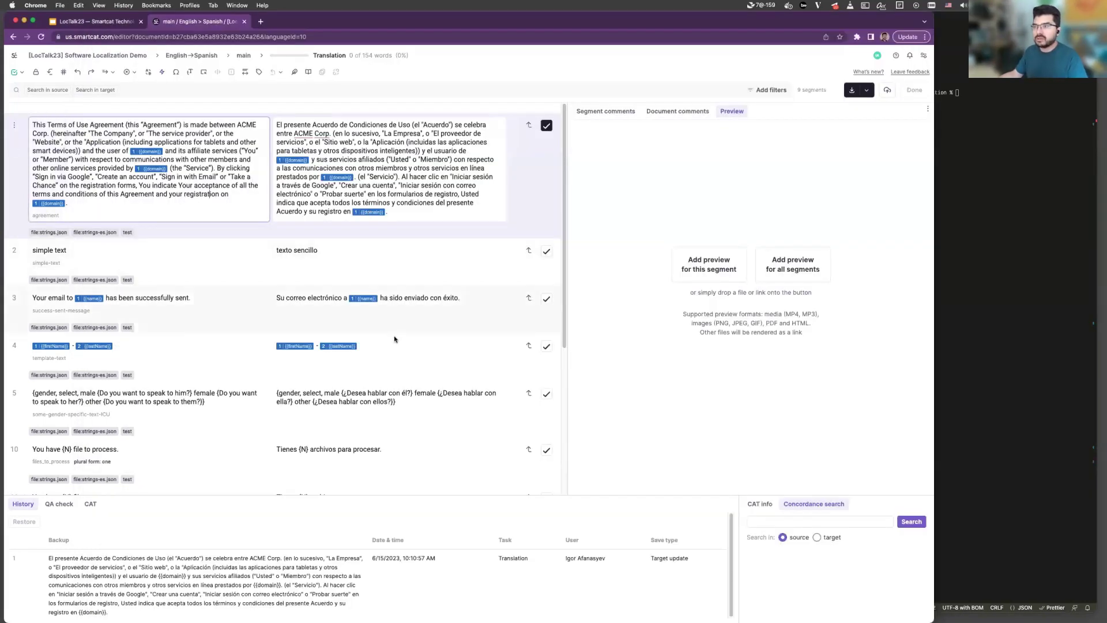
scroll(388, 331, down, 1)
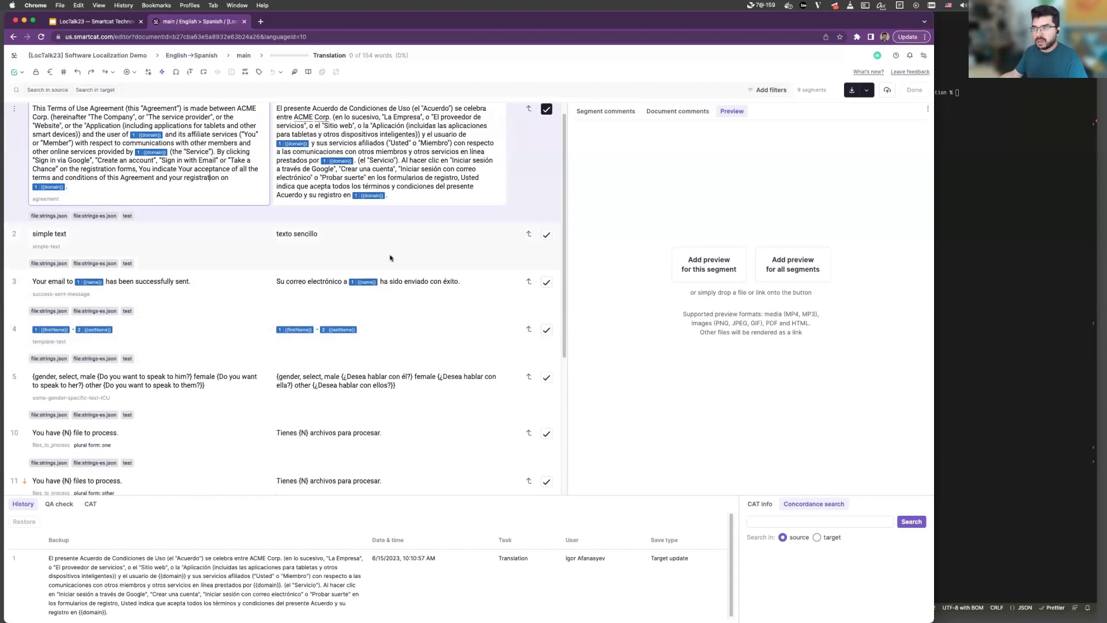
scroll(376, 295, down, 3)
scroll(369, 302, down, 3)
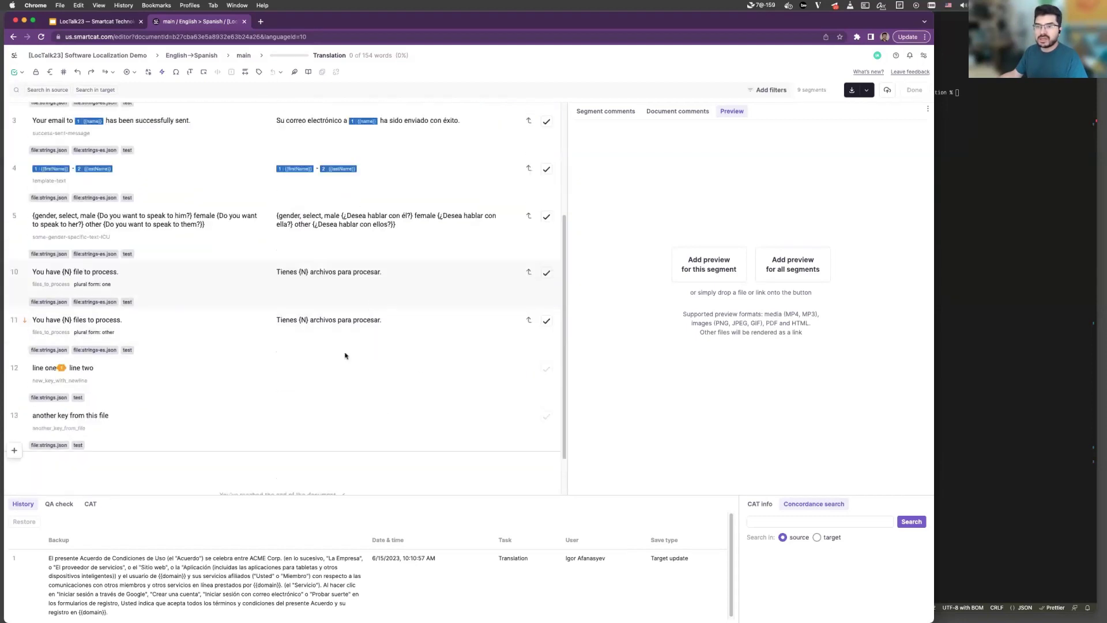
click(310, 368)
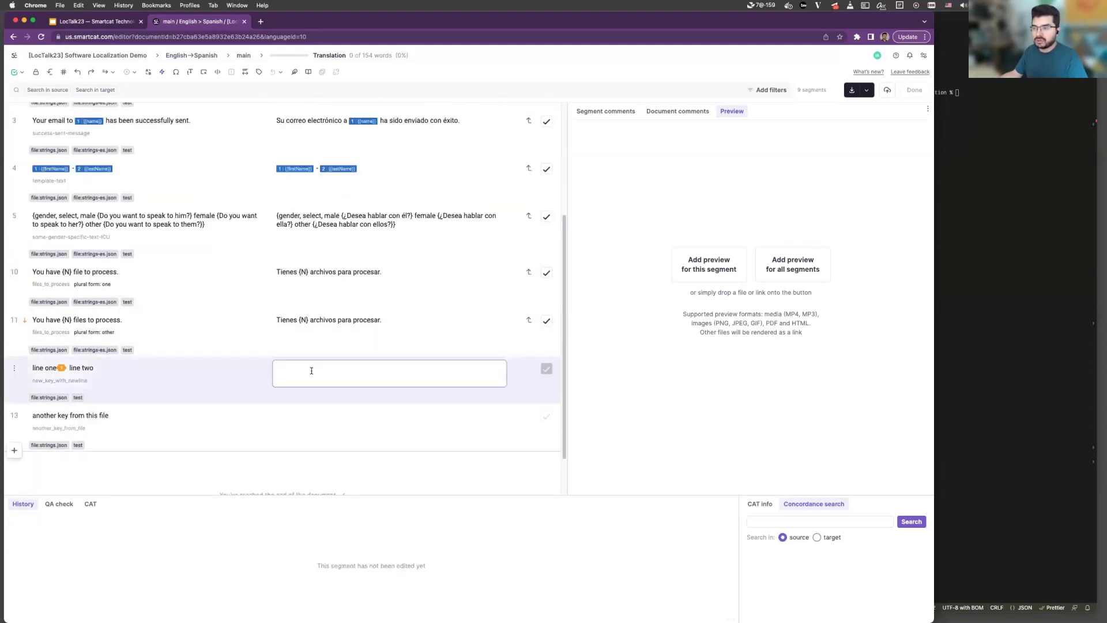
click(296, 417)
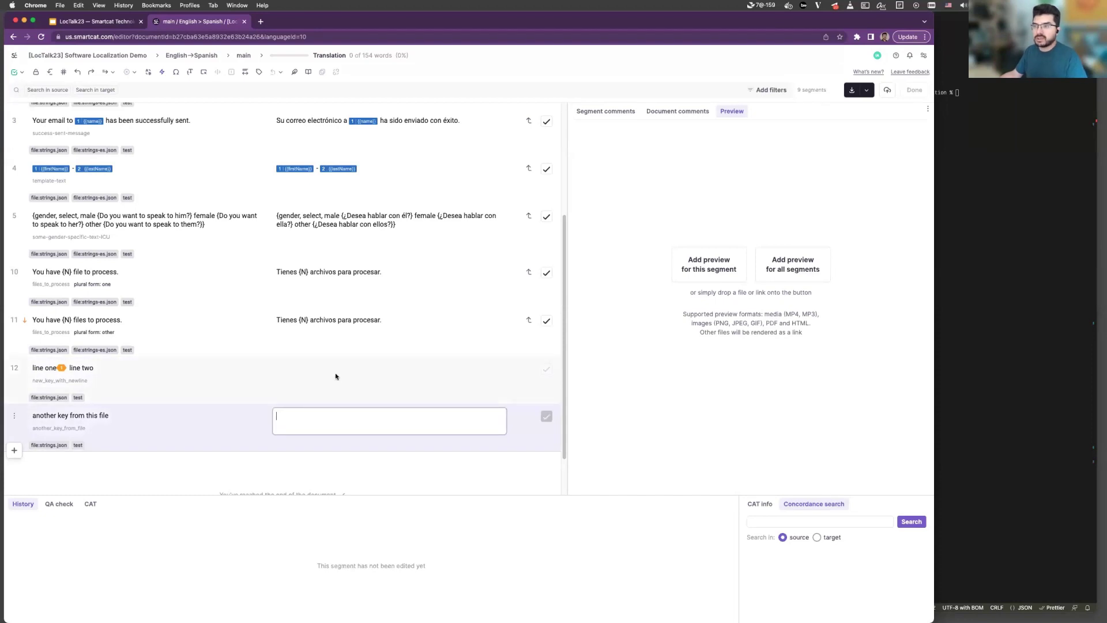
scroll(227, 254, up, 5)
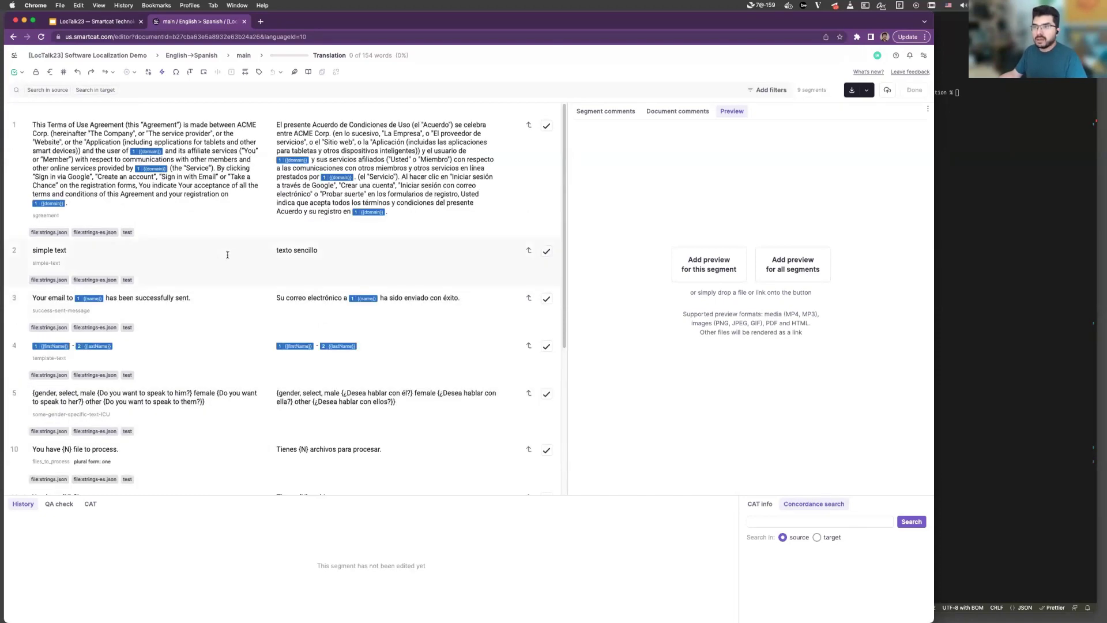
Add a segment after the last one with source text "some new key" and identifier some_new_key, and save it.
click(196, 298)
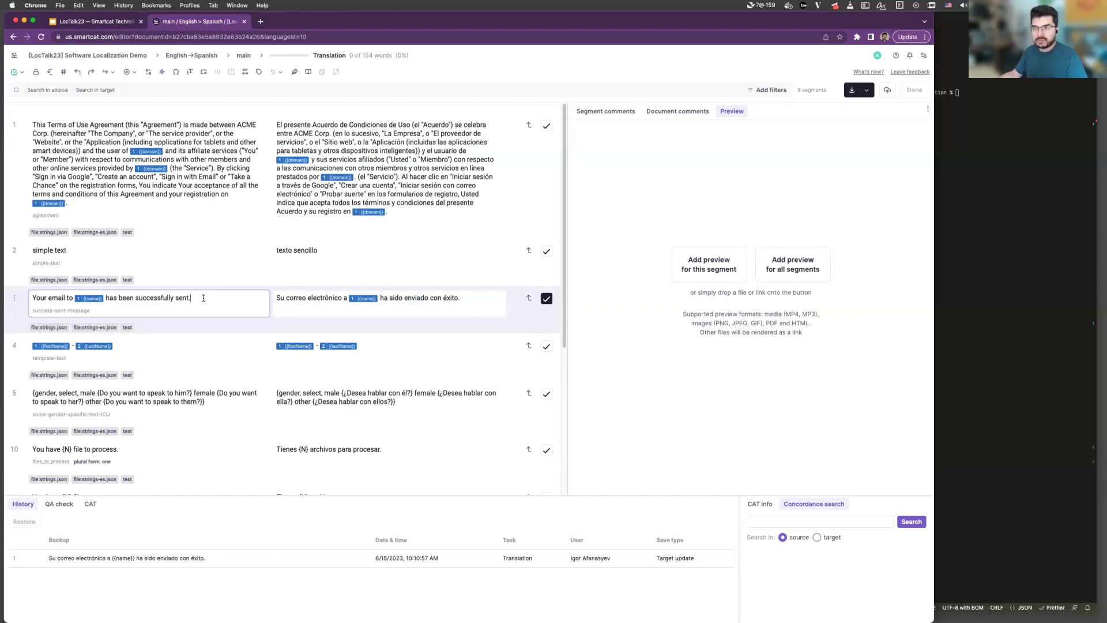
scroll(224, 375, down, 1)
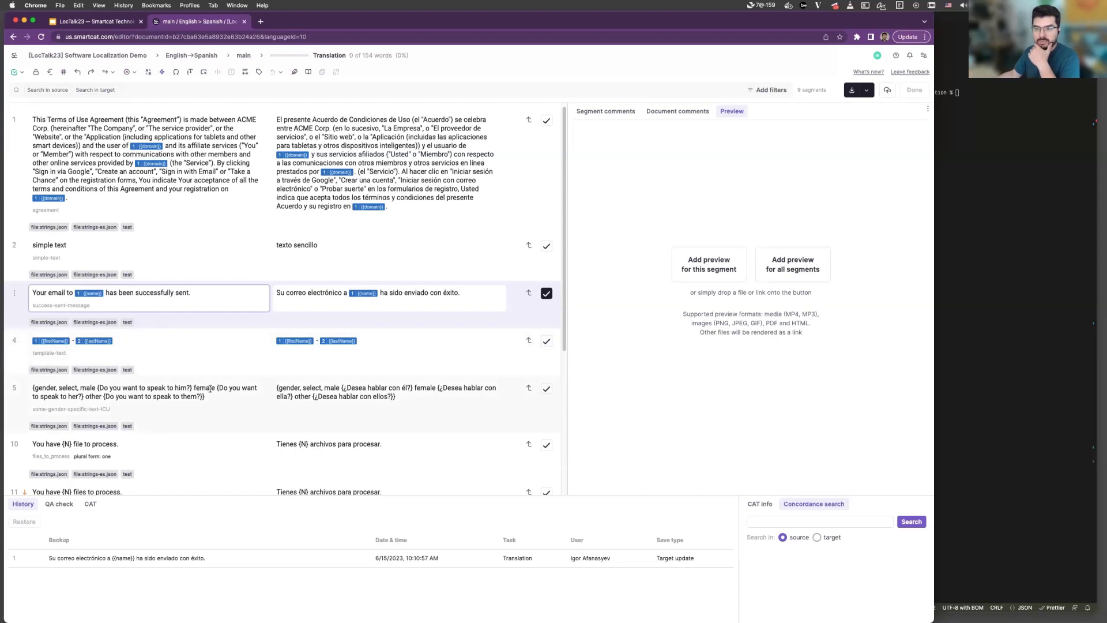
scroll(211, 384, down, 5)
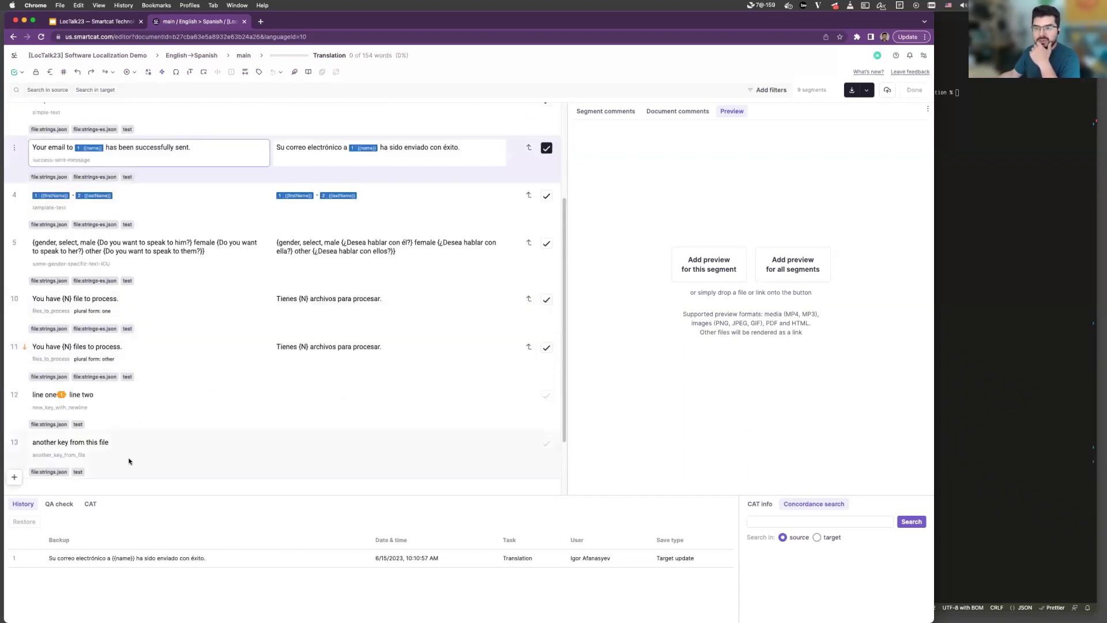
scroll(129, 460, down, 1)
click(15, 446)
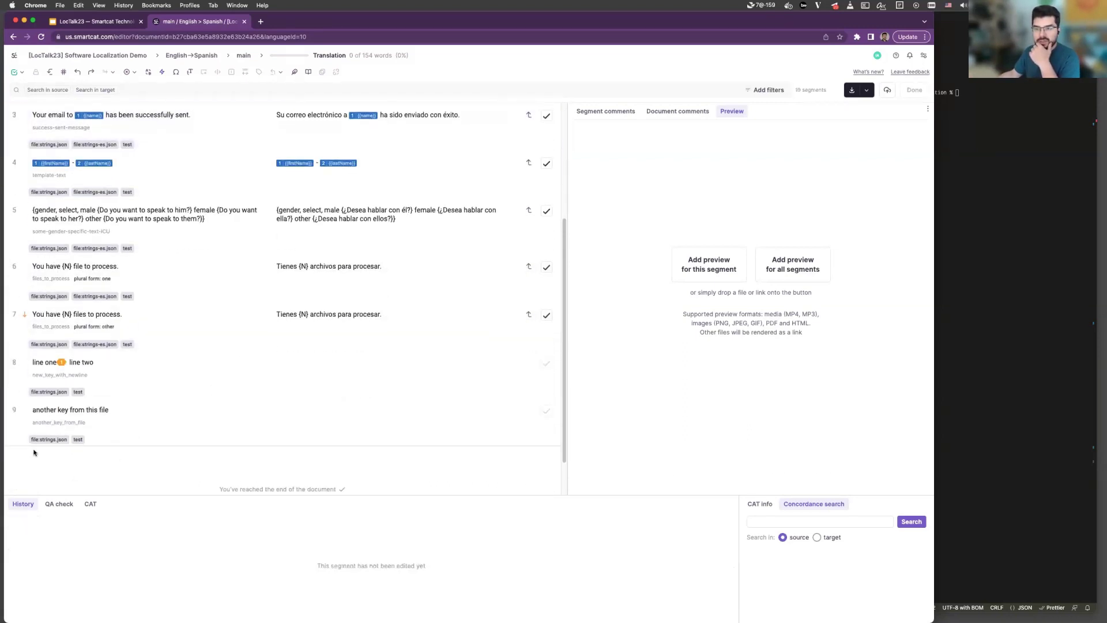
text(som)
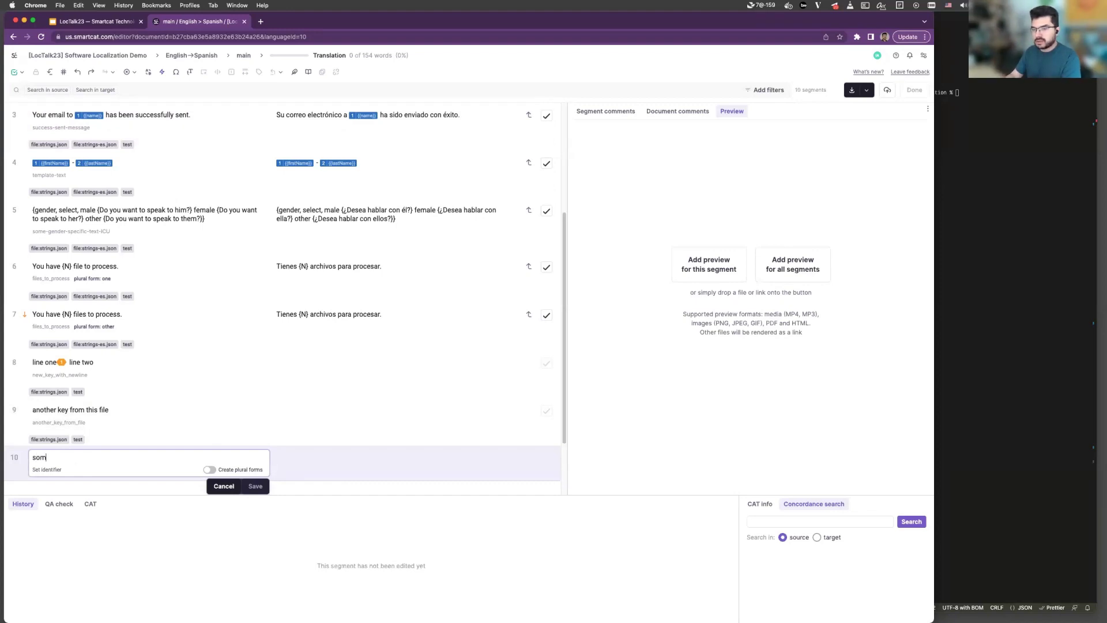
text(e new key)
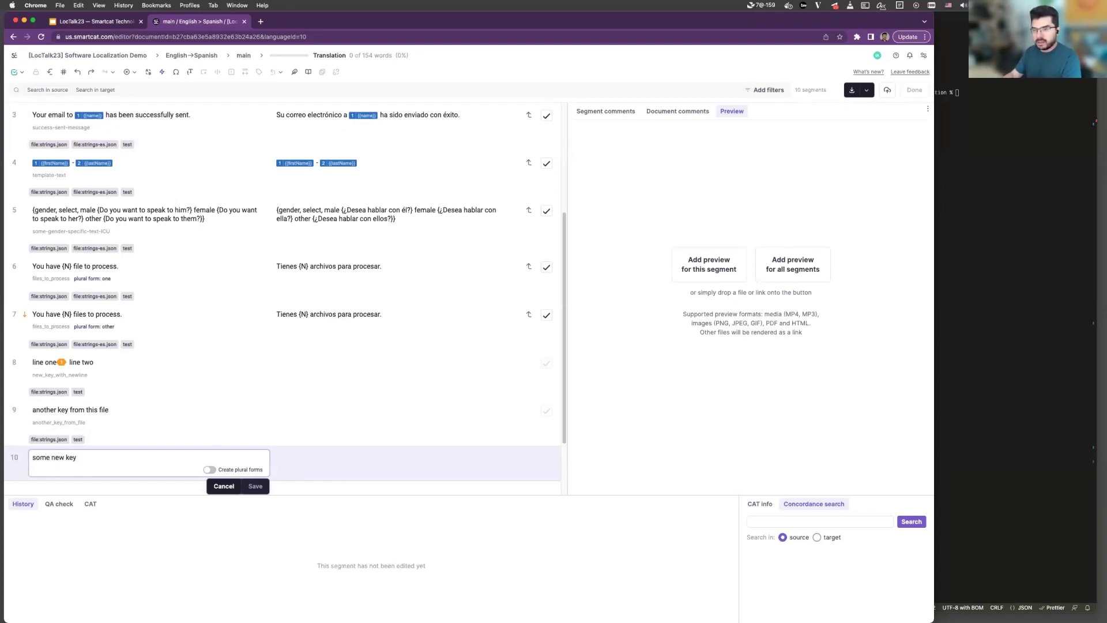
key(Tab)
text(so)
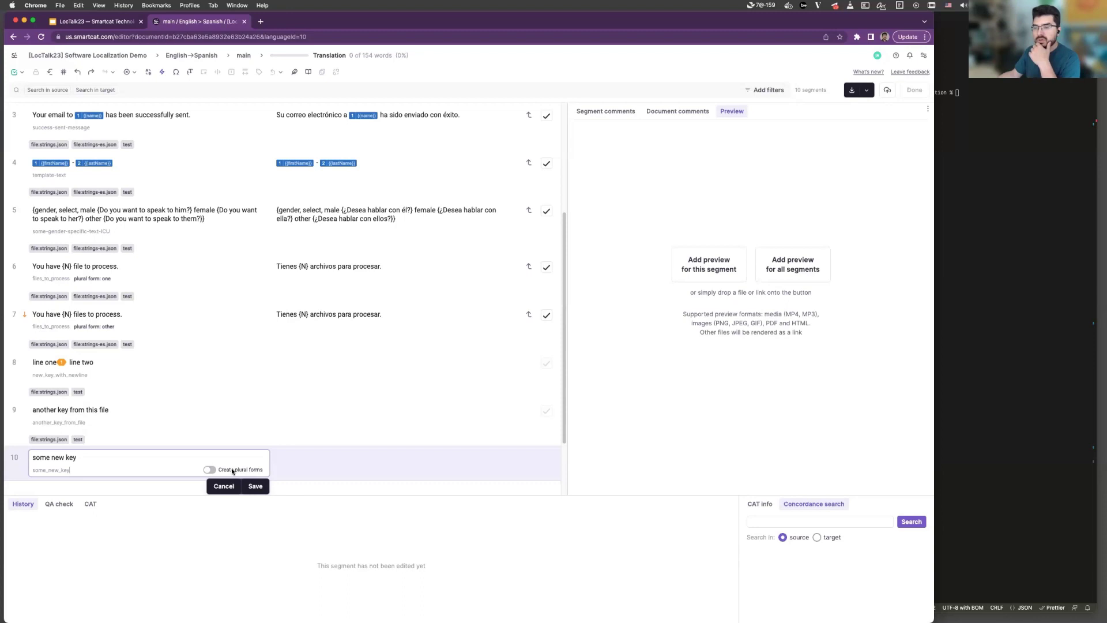
click(258, 487)
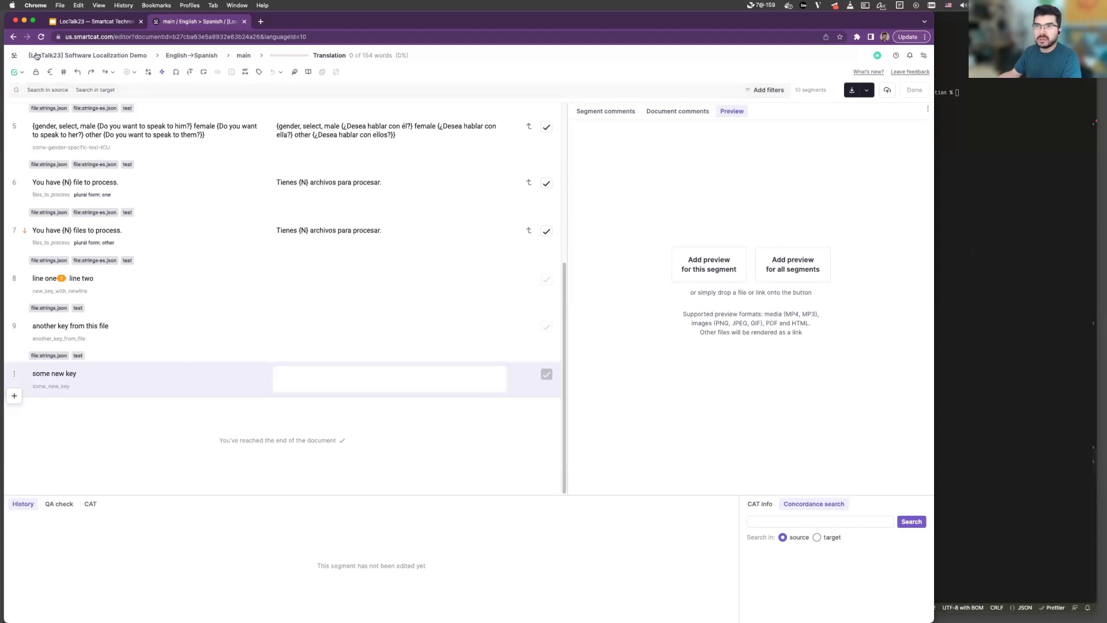
Return to the project overview, then switch to Visual Studio Code and run smartcat in a widened terminal to list its commands.
click(14, 55)
click(36, 75)
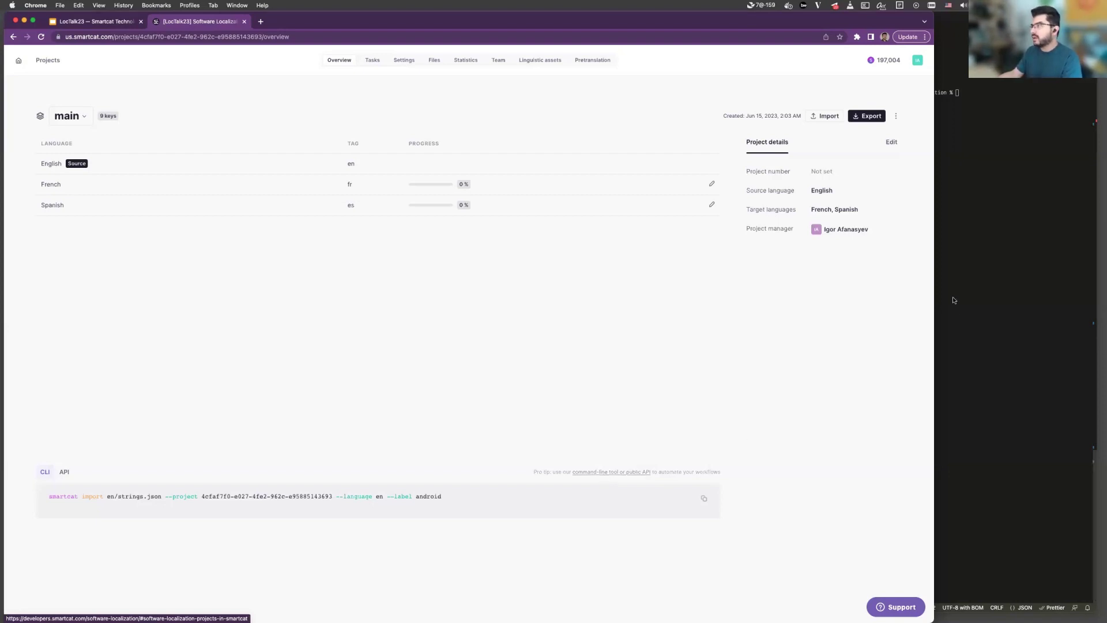
key(super+Tab)
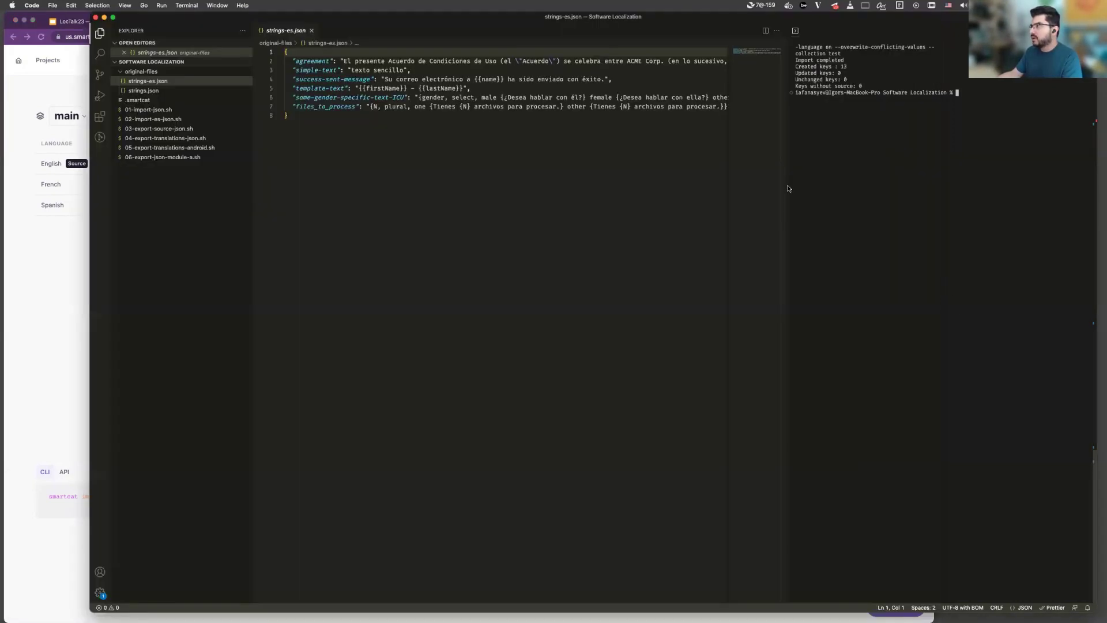
drag(788, 187, 575, 205)
text(smartcat)
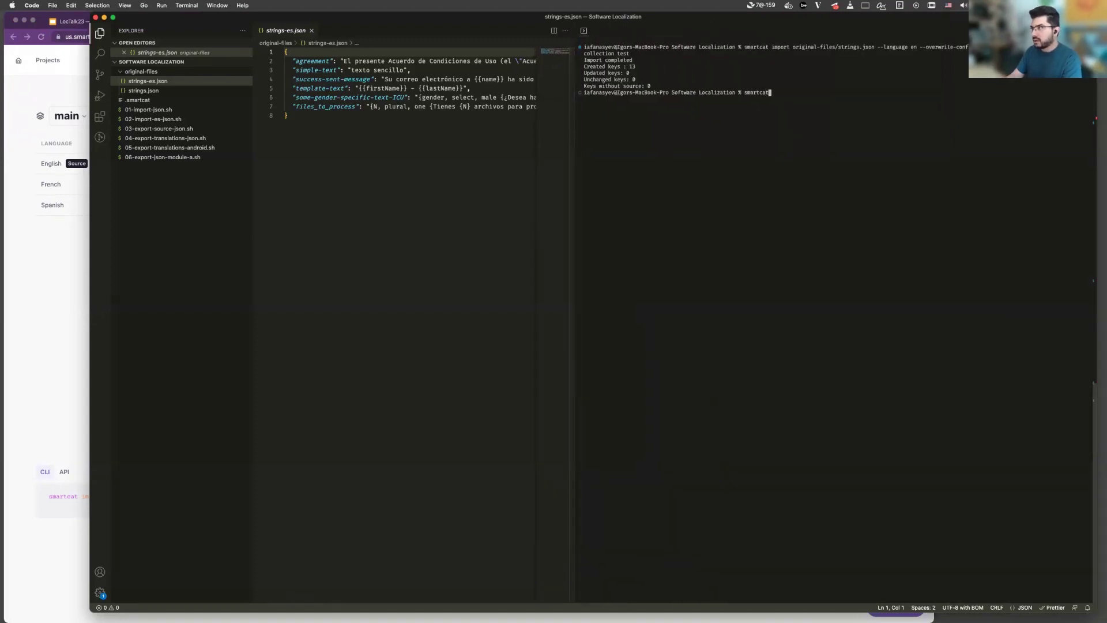
key(Return)
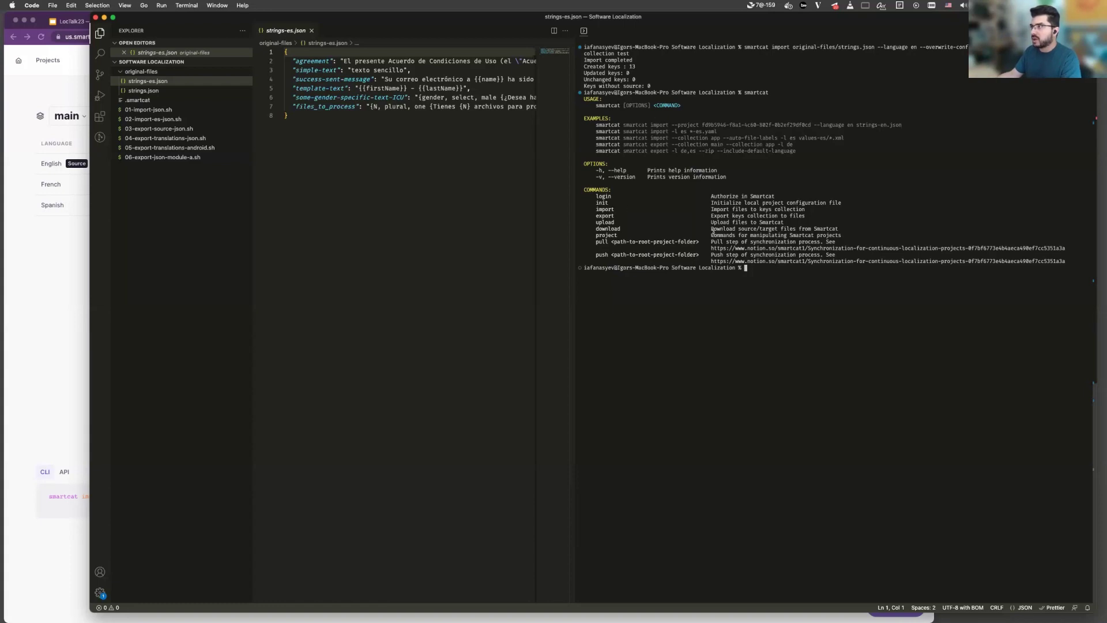
Run smartcat import --help in the terminal to read the import options, and readjust the split between editor and terminal.
text(smar)
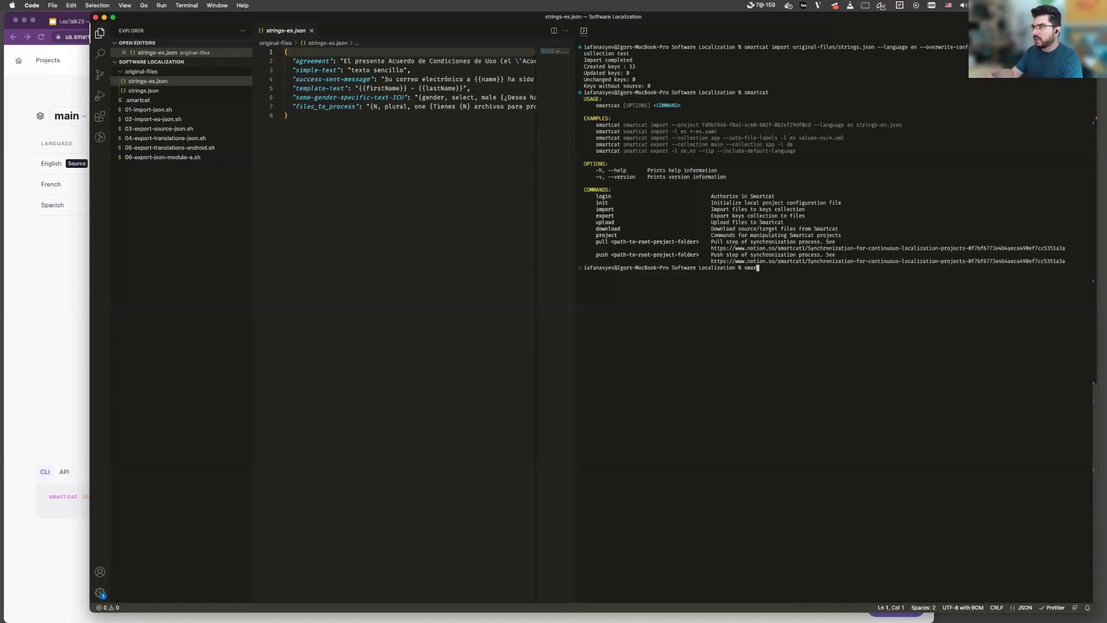
text(tcat import --help)
key(Return)
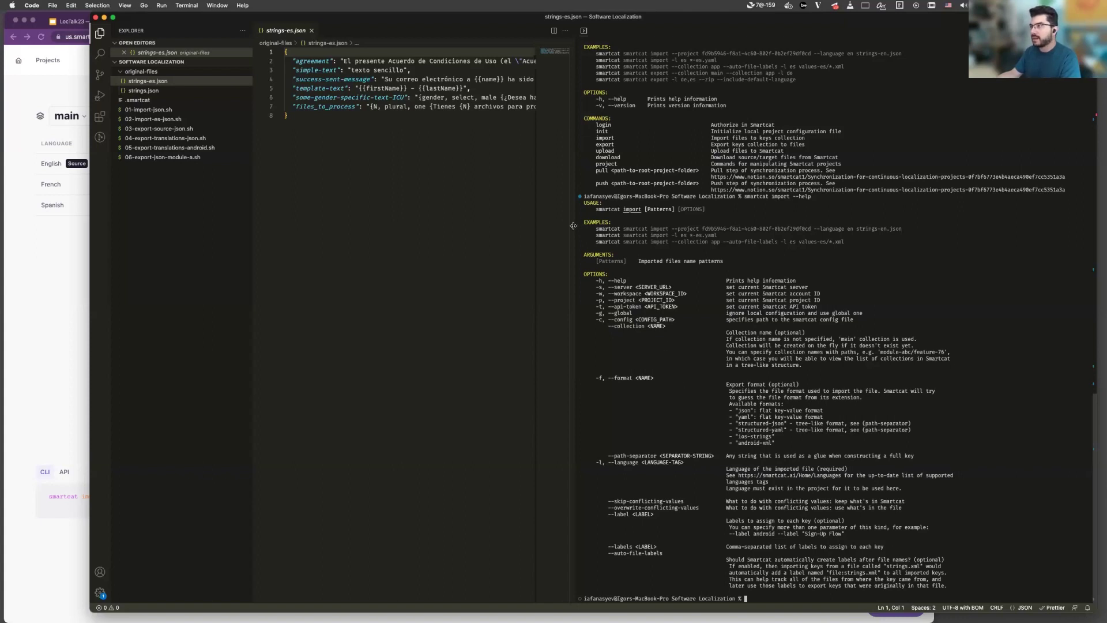
drag(573, 225, 627, 225)
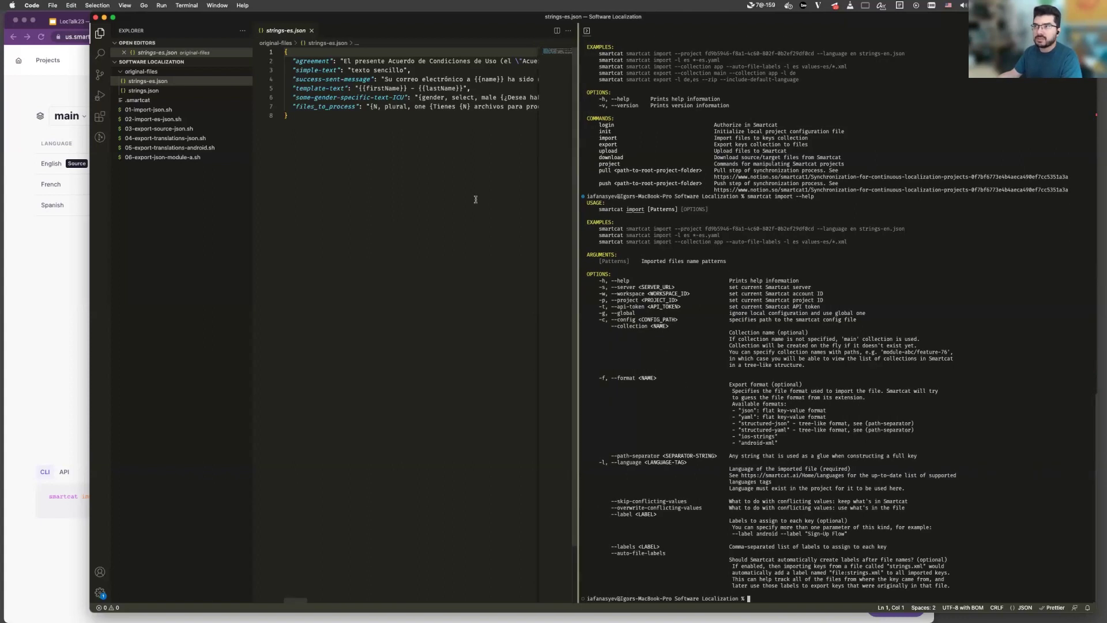
Inspect the .smartcat configuration file and the word-wrapped export command in 03-export-source-json.sh, including its output path out/strings.json.
click(136, 101)
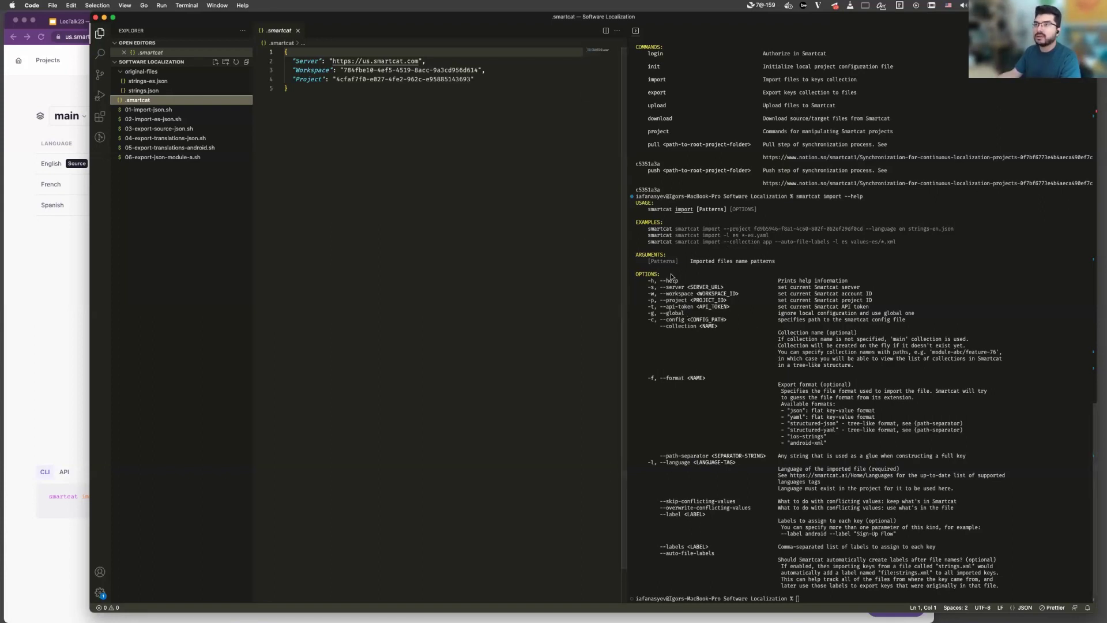
click(140, 130)
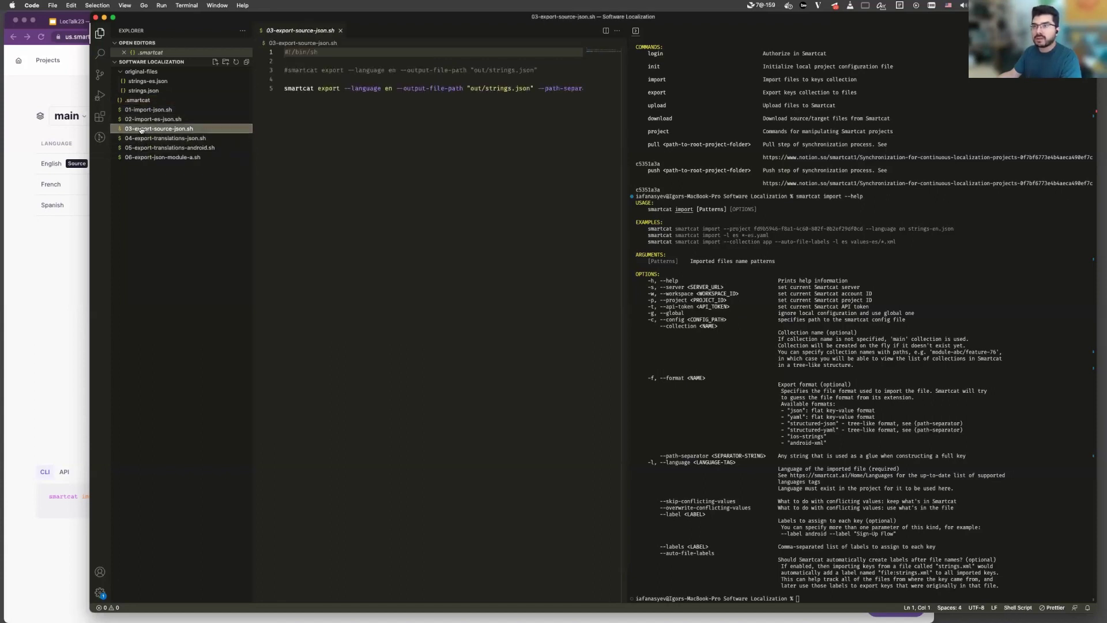
key(alt+z)
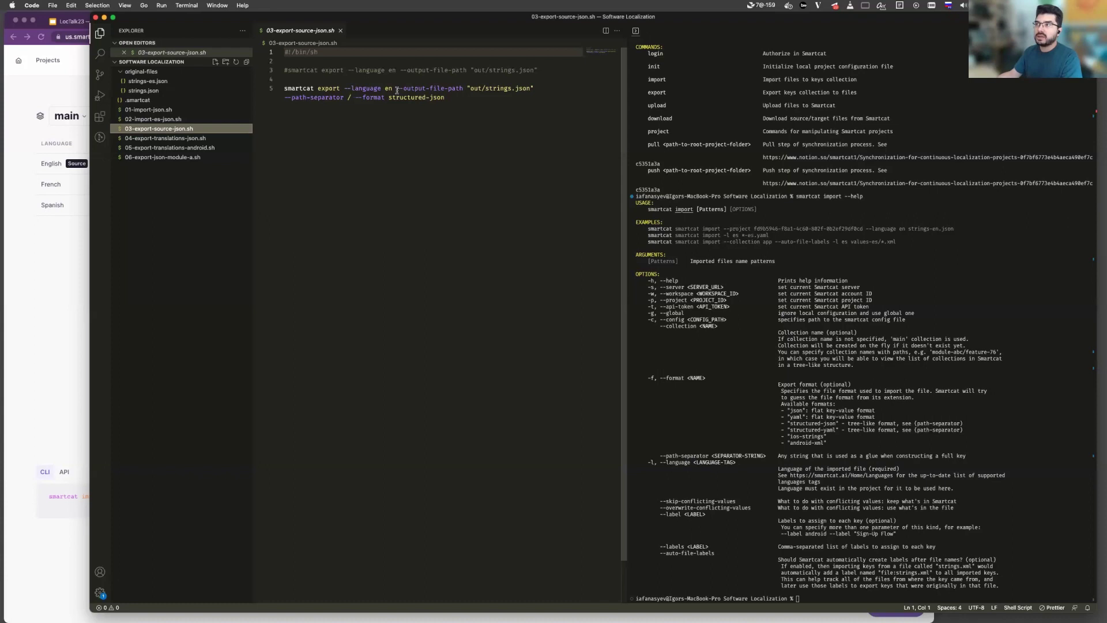
drag(397, 89, 488, 88)
click(491, 87)
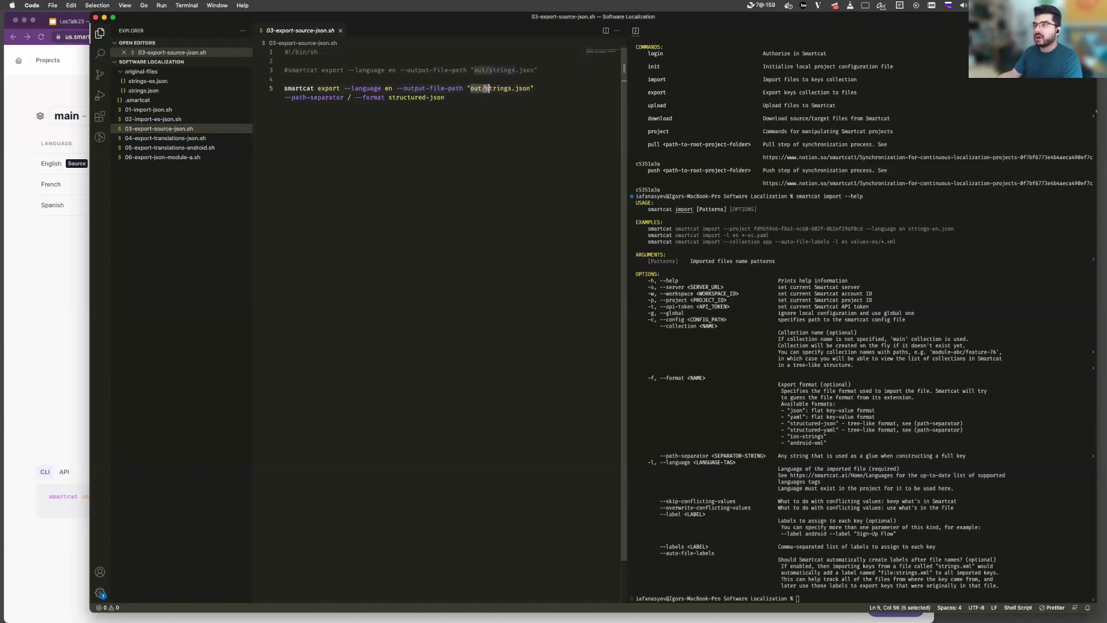
click(503, 89)
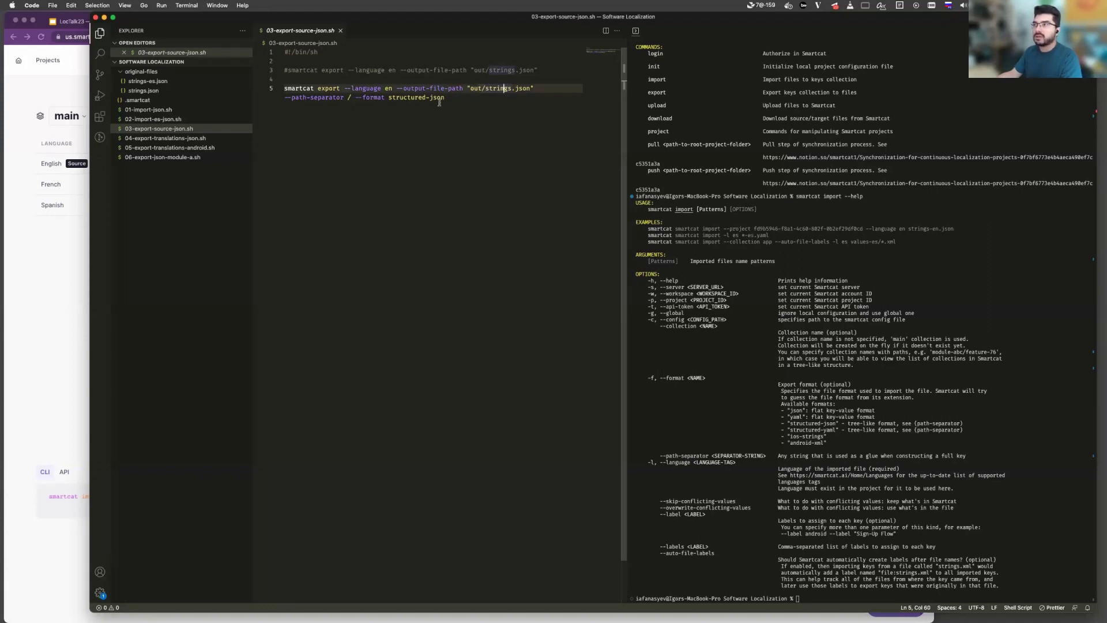
Copy the smartcat export command for English structured-json with path separator / from the script and run it in the terminal.
drag(455, 98, 283, 90)
key(super+c)
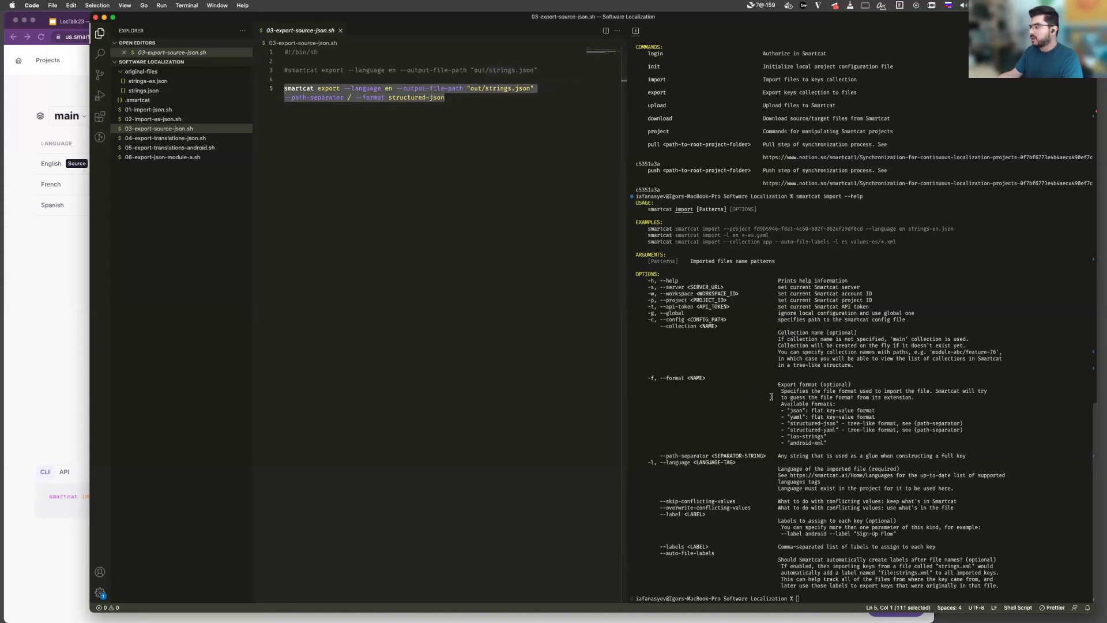
click(875, 398)
key(super+v)
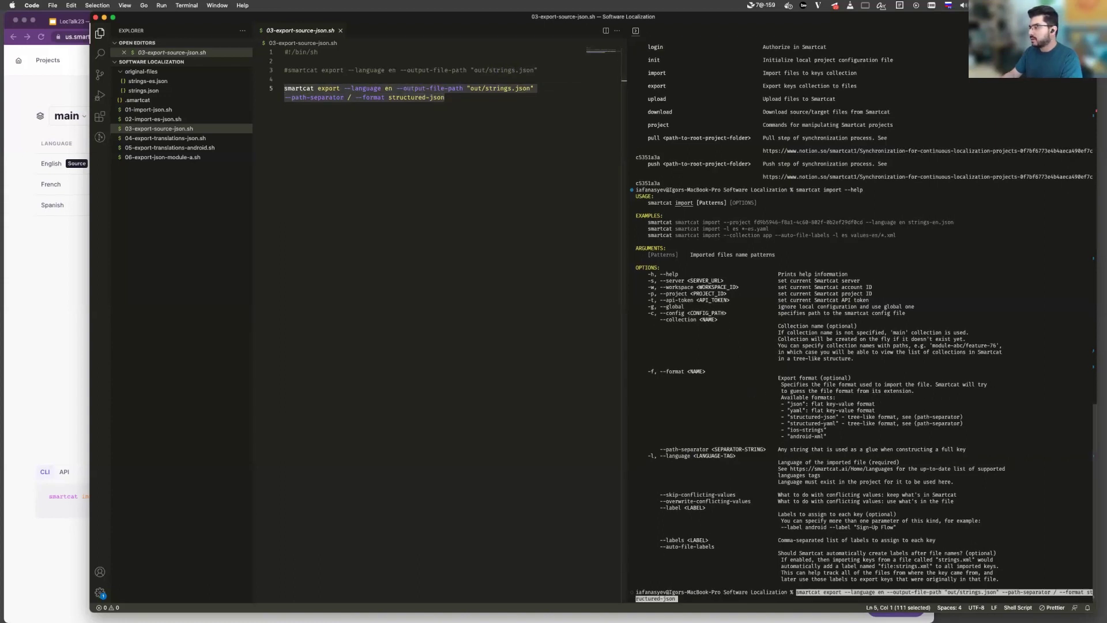
key(Return)
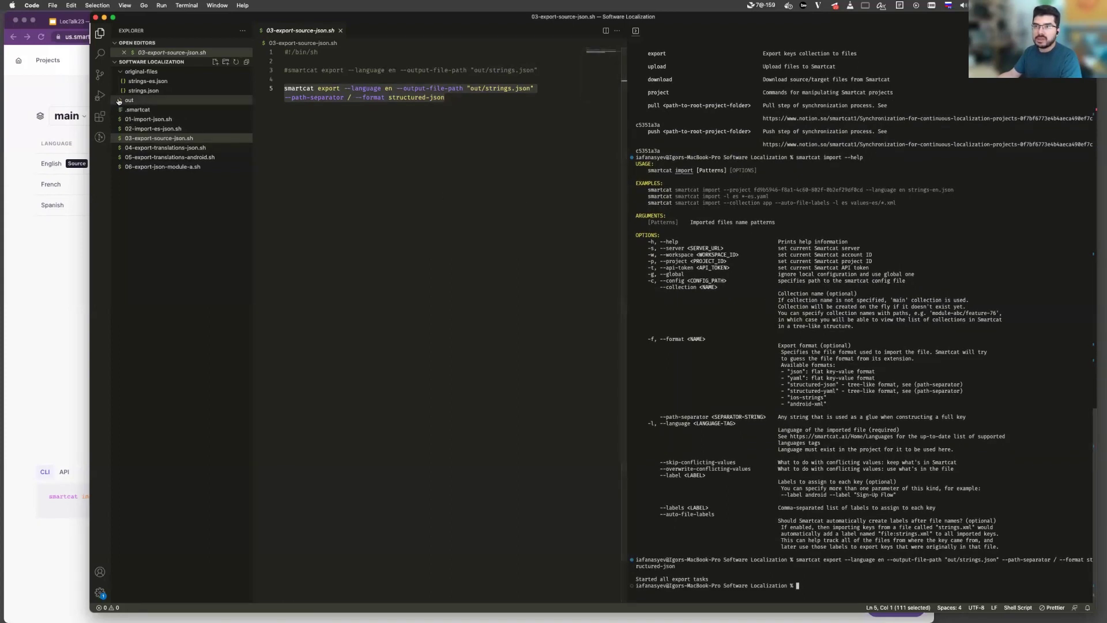
Open the exported strings.json in the out folder and examine its keys, including some_new_key.
click(122, 101)
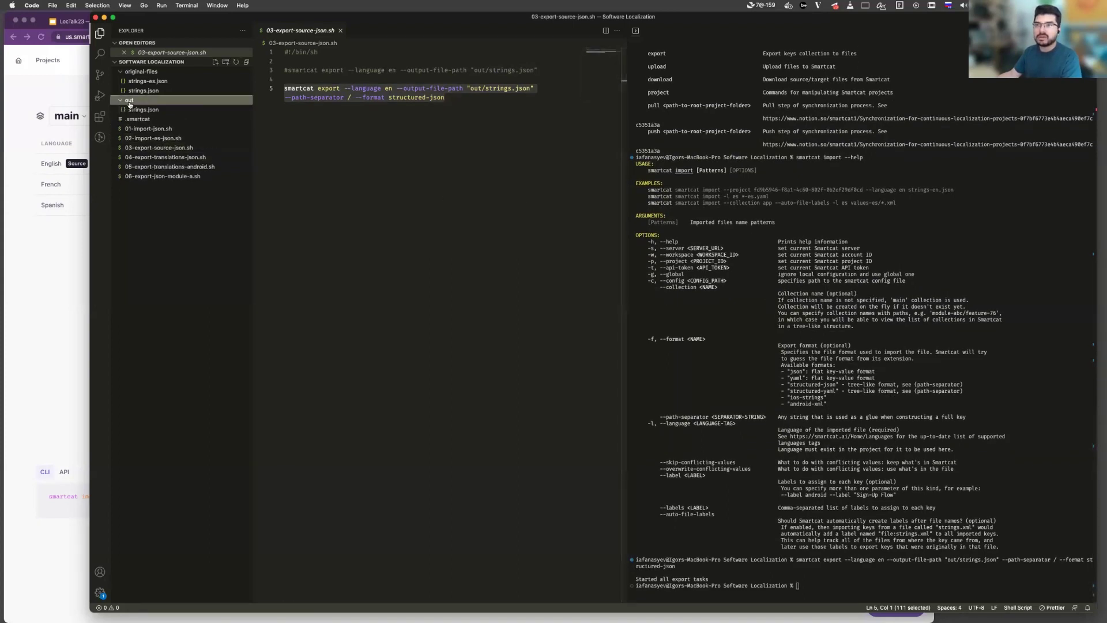
click(132, 110)
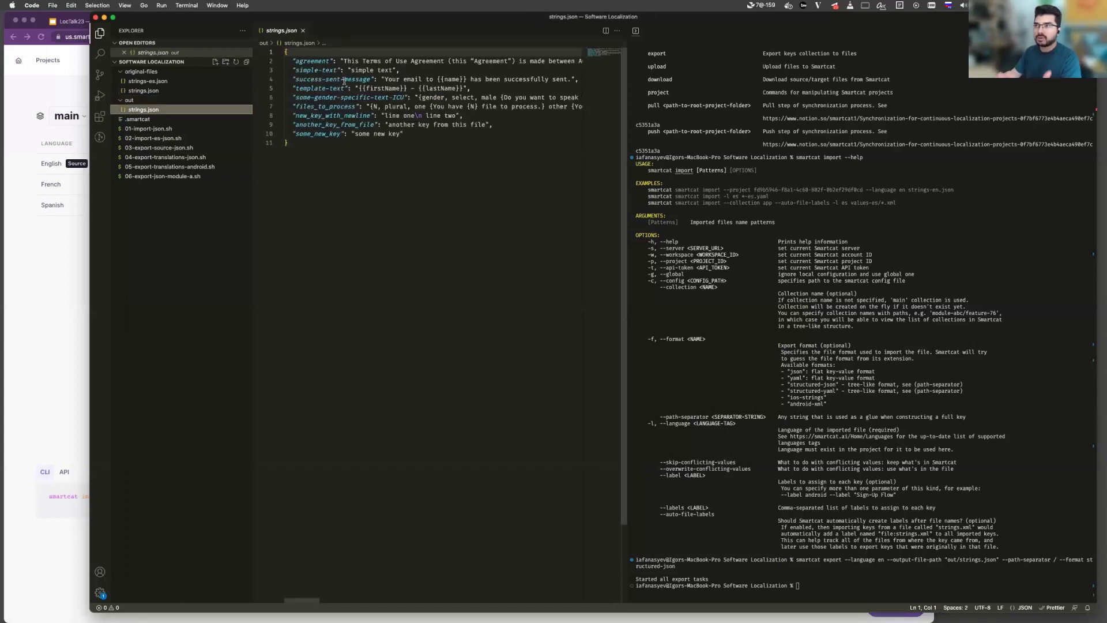
click(324, 144)
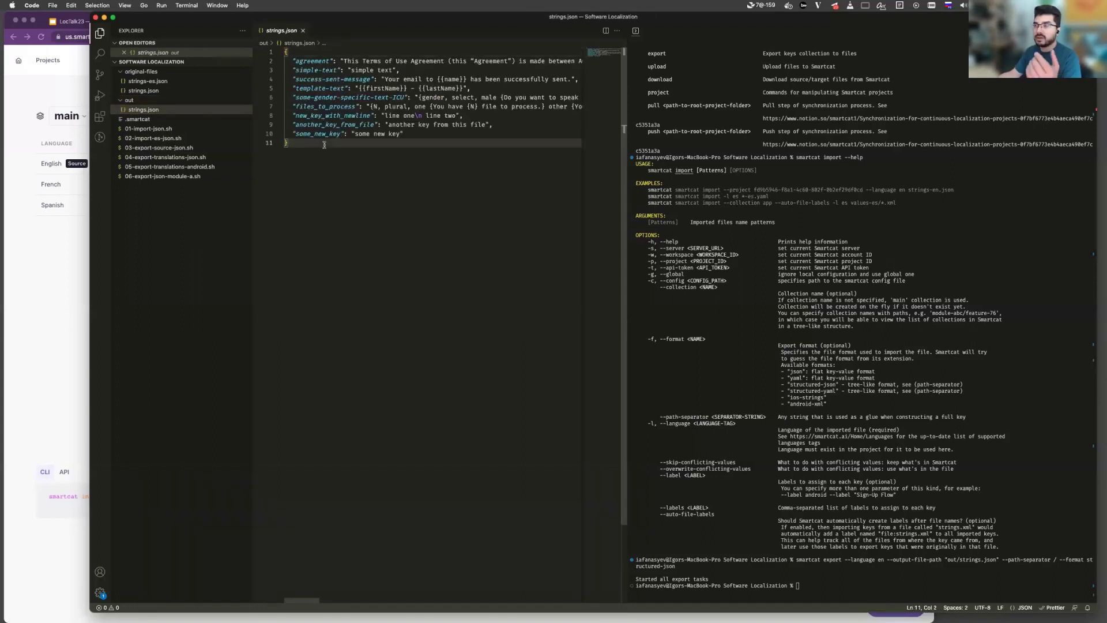
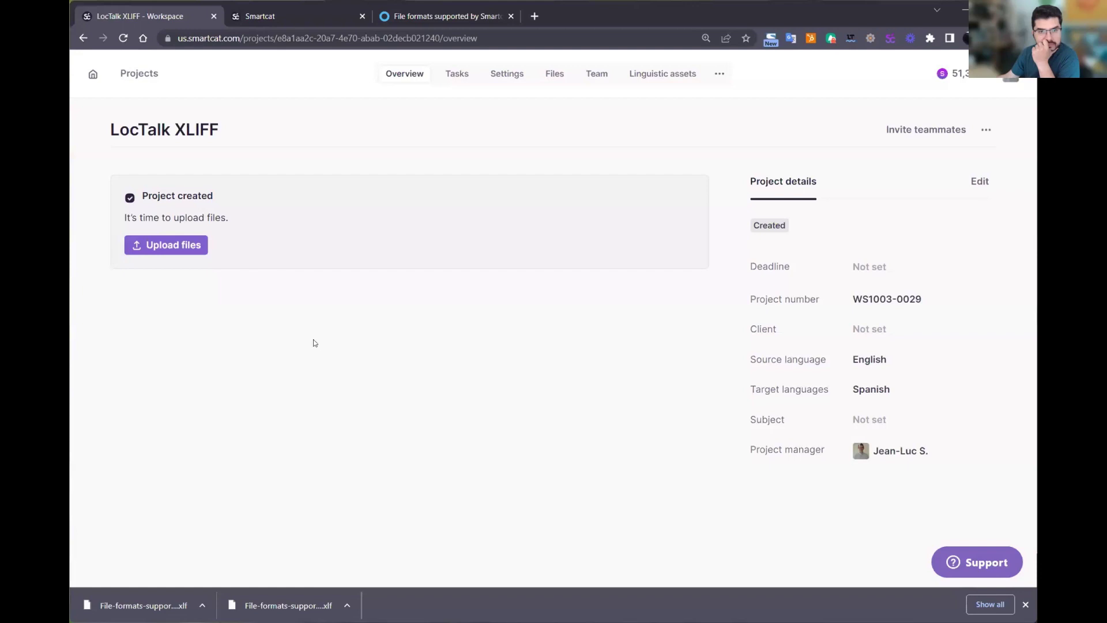
Upload the File-formats-supported-by-smartcat-spanish.xlf file to the LocTalk XLIFF project with the risexliff parsing method and finish the import.
click(173, 245)
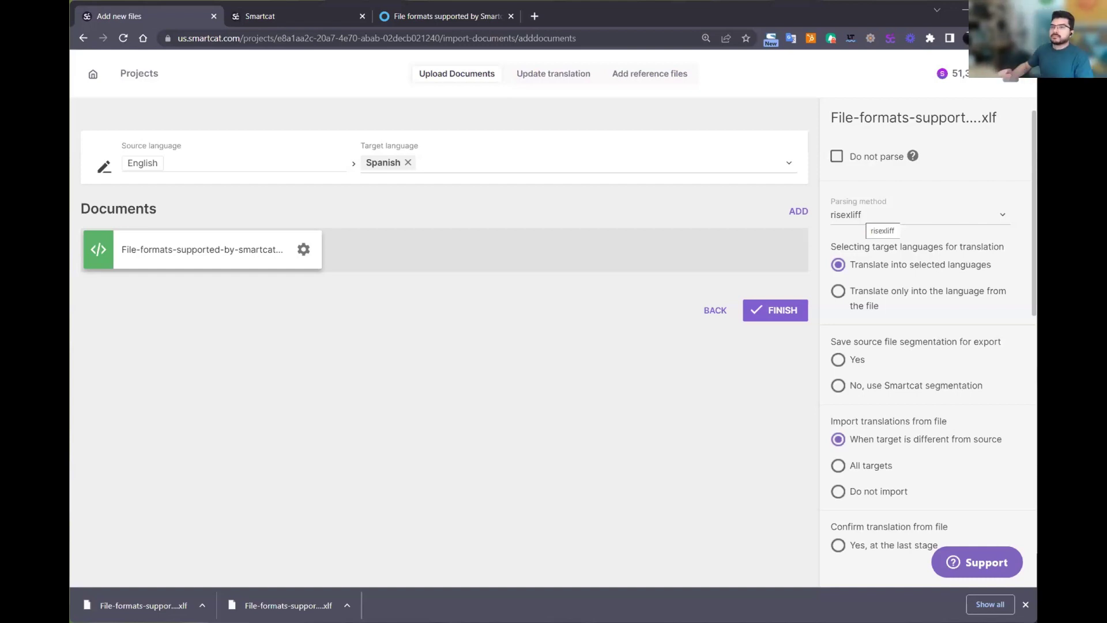
click(1026, 604)
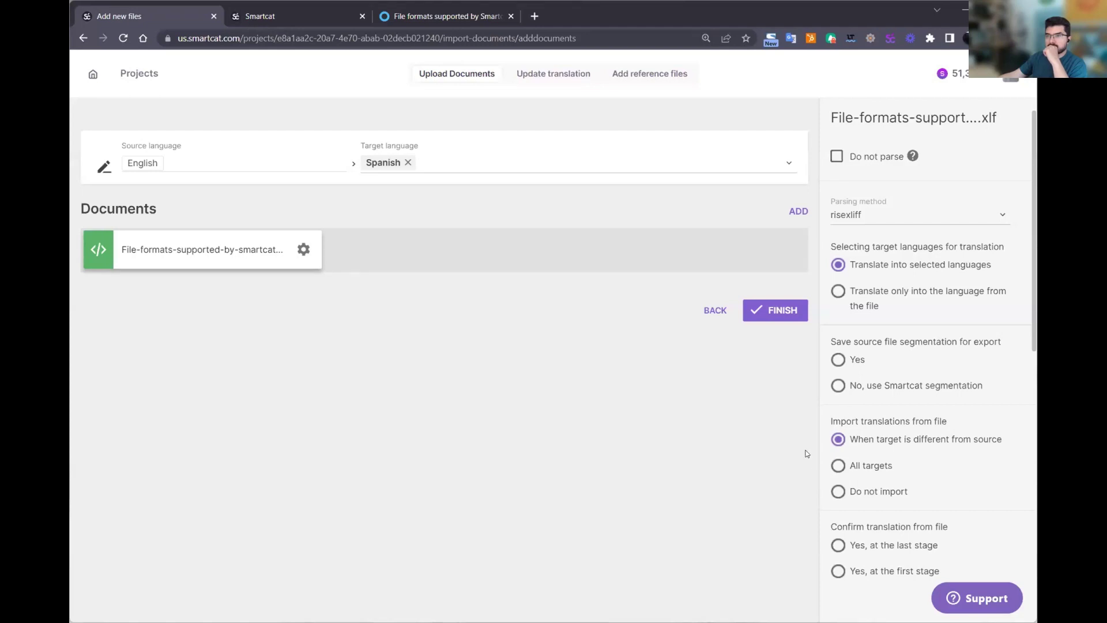
click(772, 310)
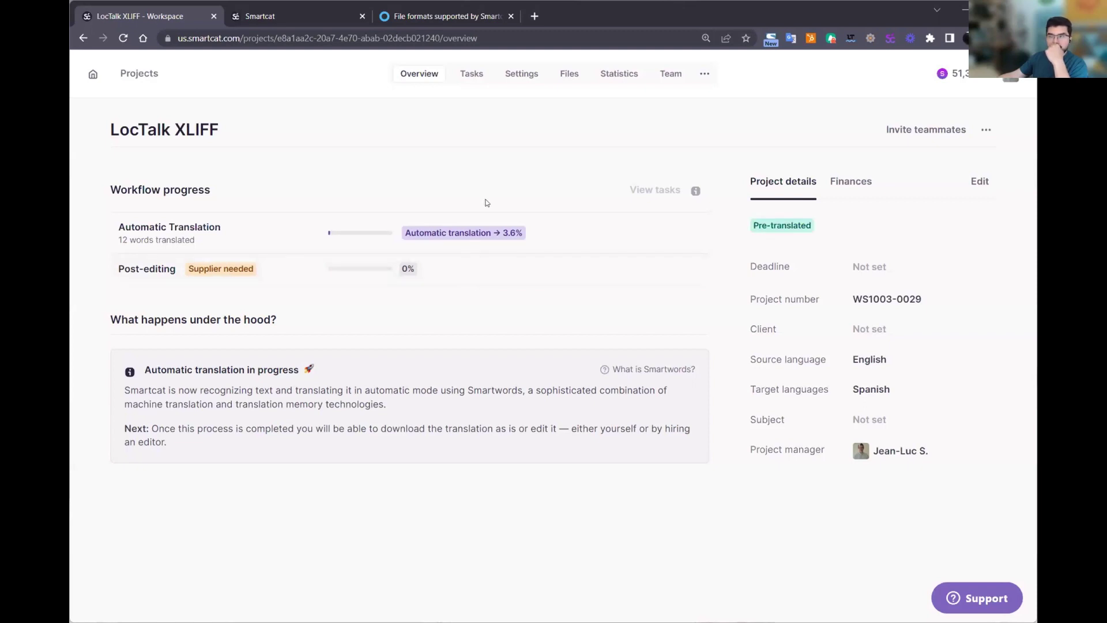
Check the project's files and tasks, then open File-formats-supported-by-smartcat-spanish in the editor and review its Spanish segments.
click(568, 73)
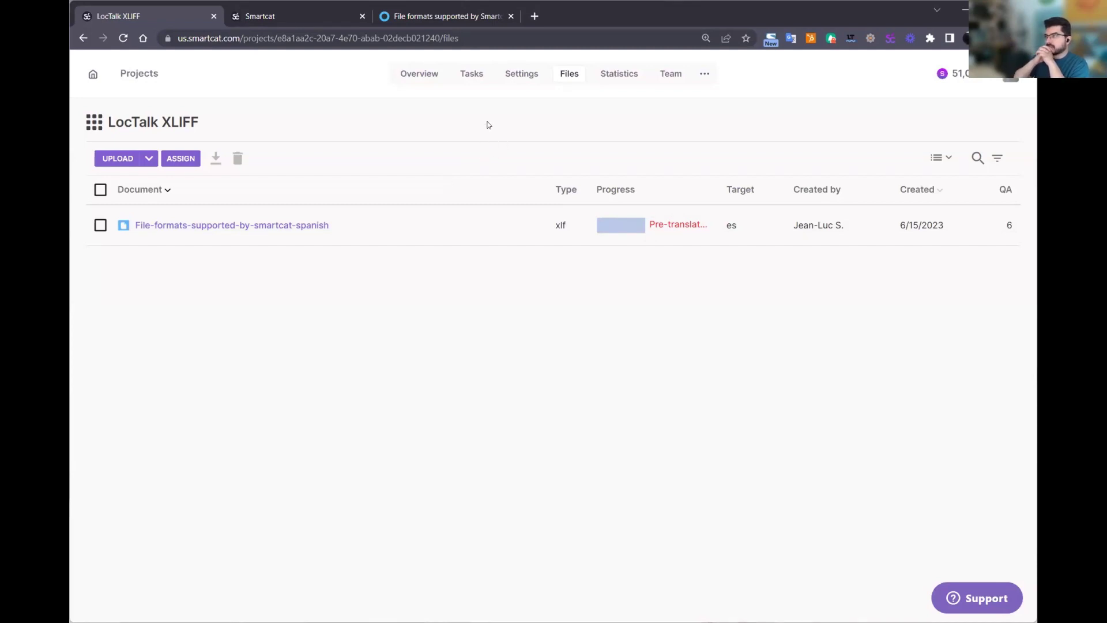
click(474, 74)
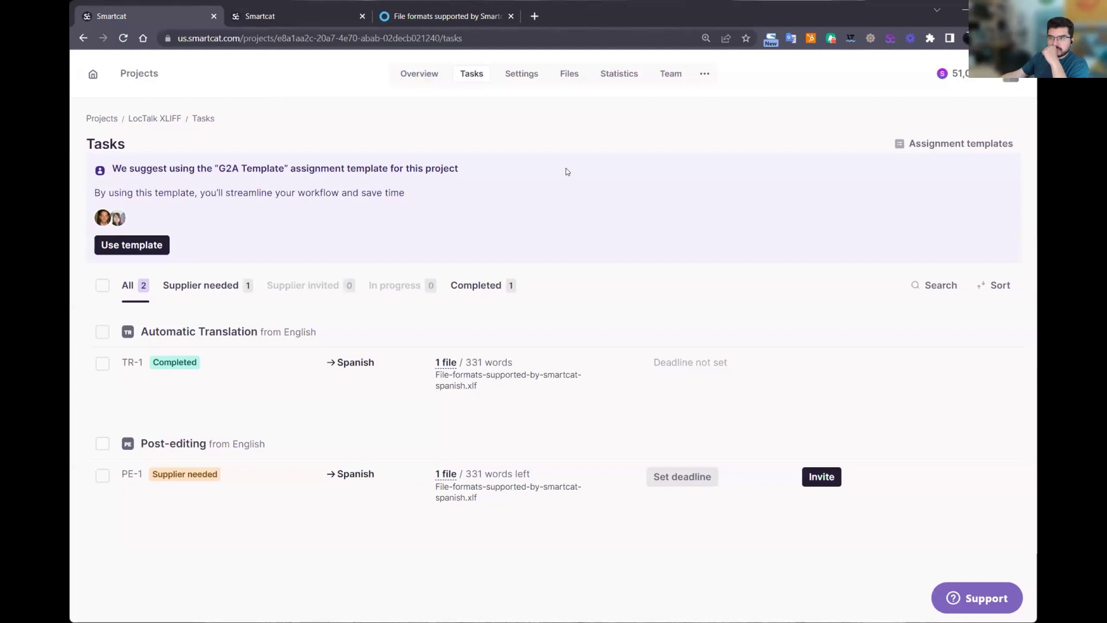
click(568, 78)
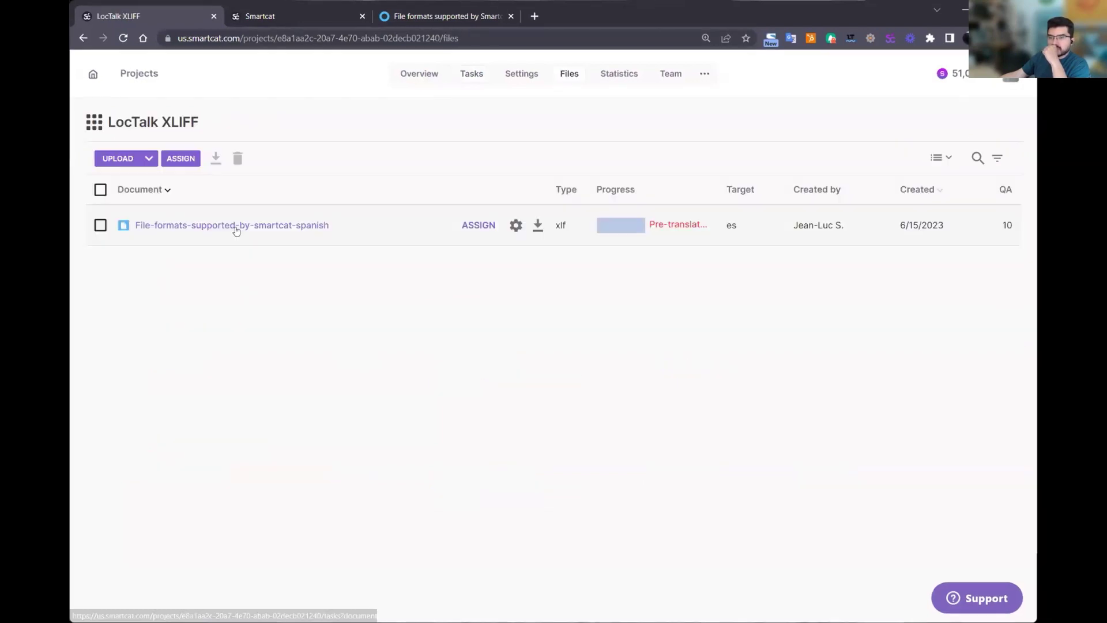
click(231, 229)
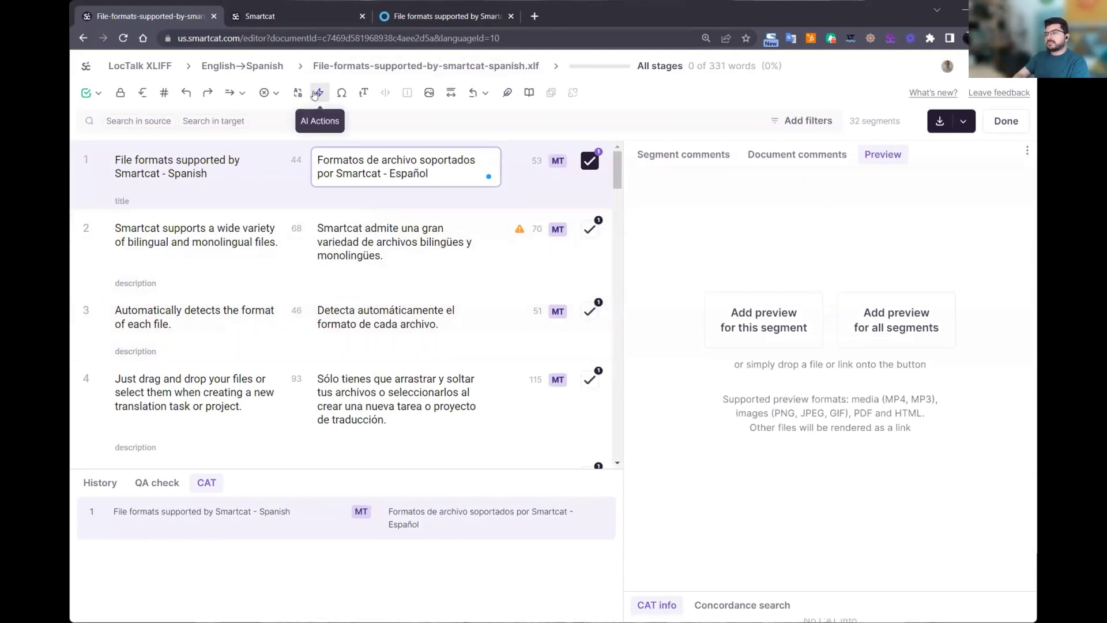
scroll(361, 293, down, 5)
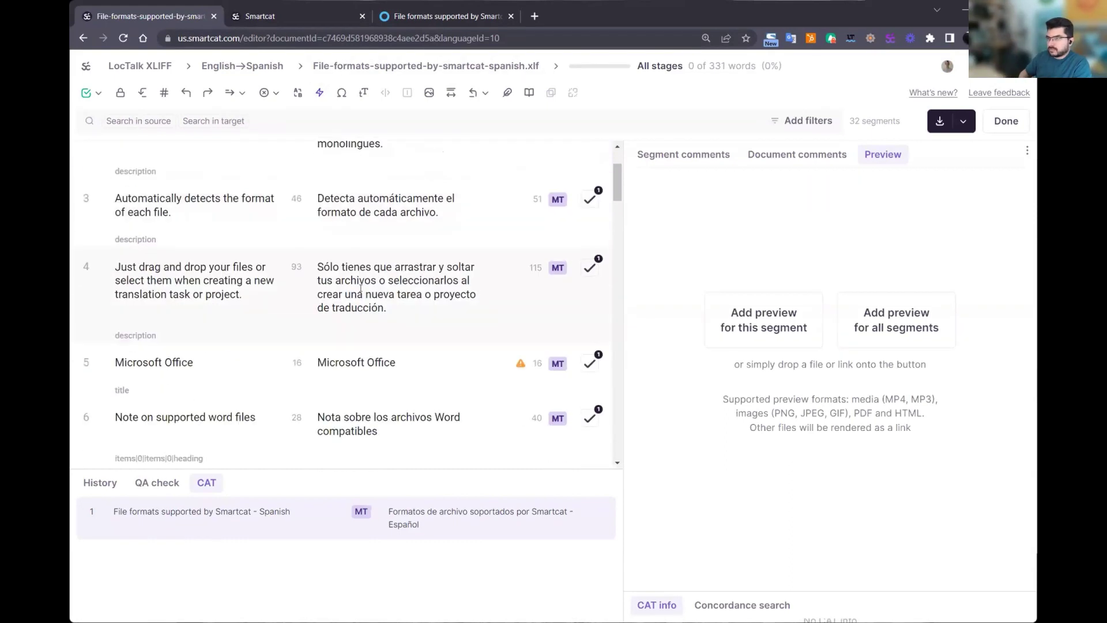
Read through the remaining English-Spanish segments of File-formats-supported-by-smartcat-spanish.xlf, from Microsoft Office to the Customer Portal lesson text.
scroll(361, 292, down, 6)
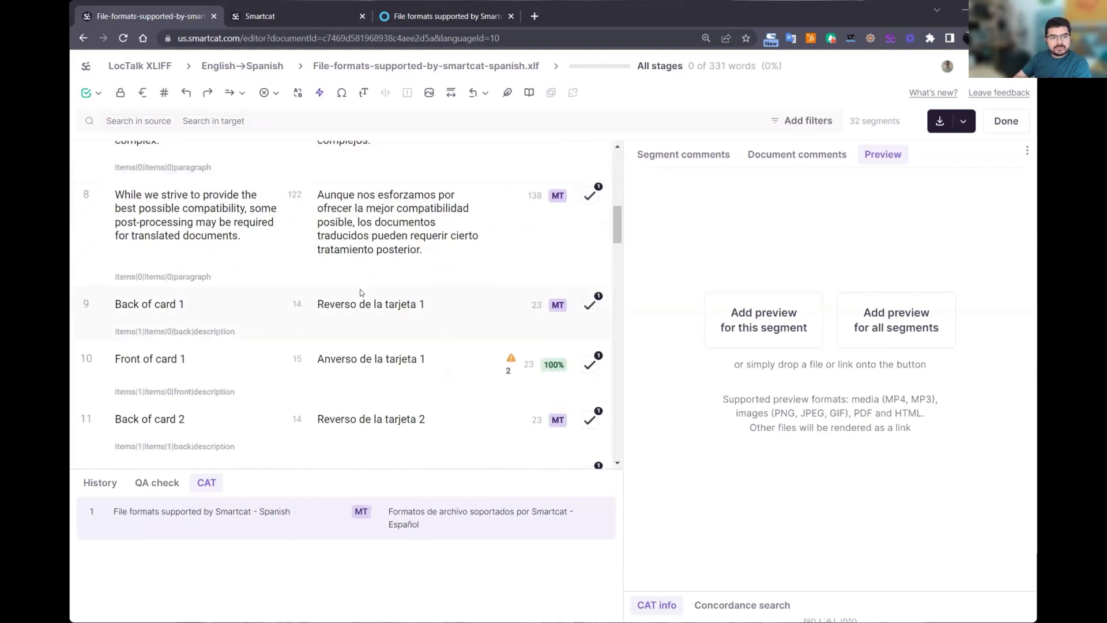
scroll(360, 293, down, 8)
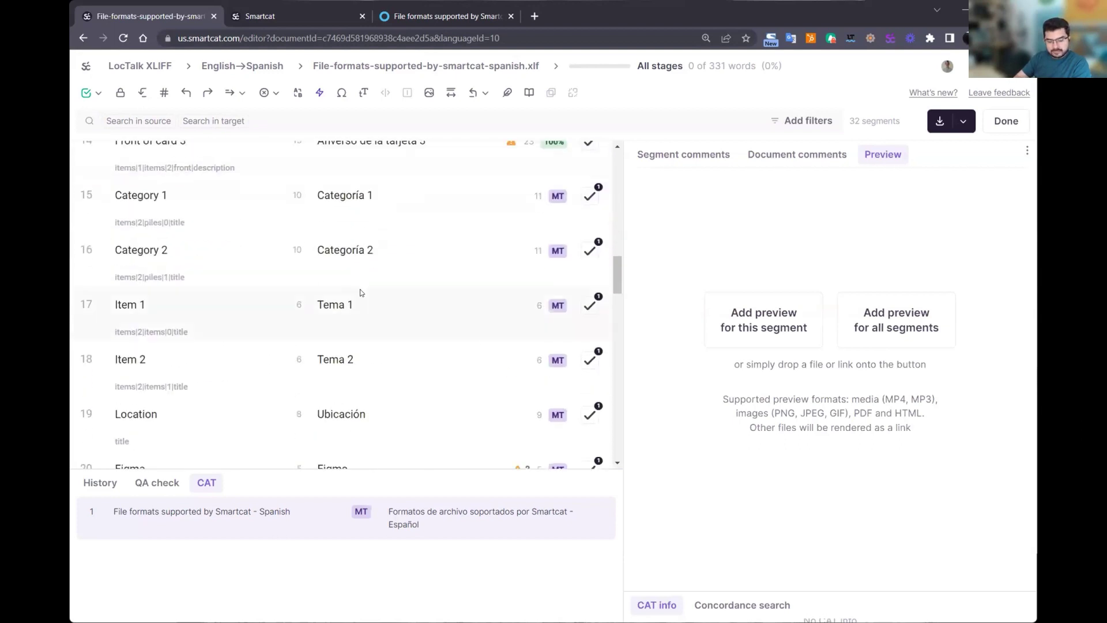
scroll(360, 287, down, 2)
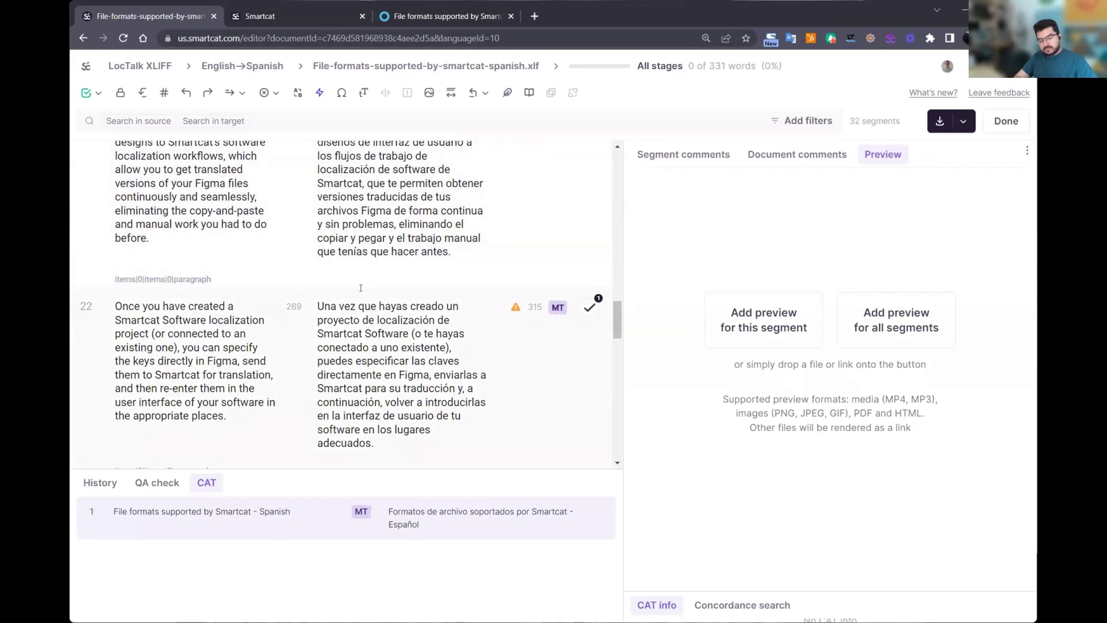
scroll(360, 288, down, 4)
scroll(360, 288, down, 2)
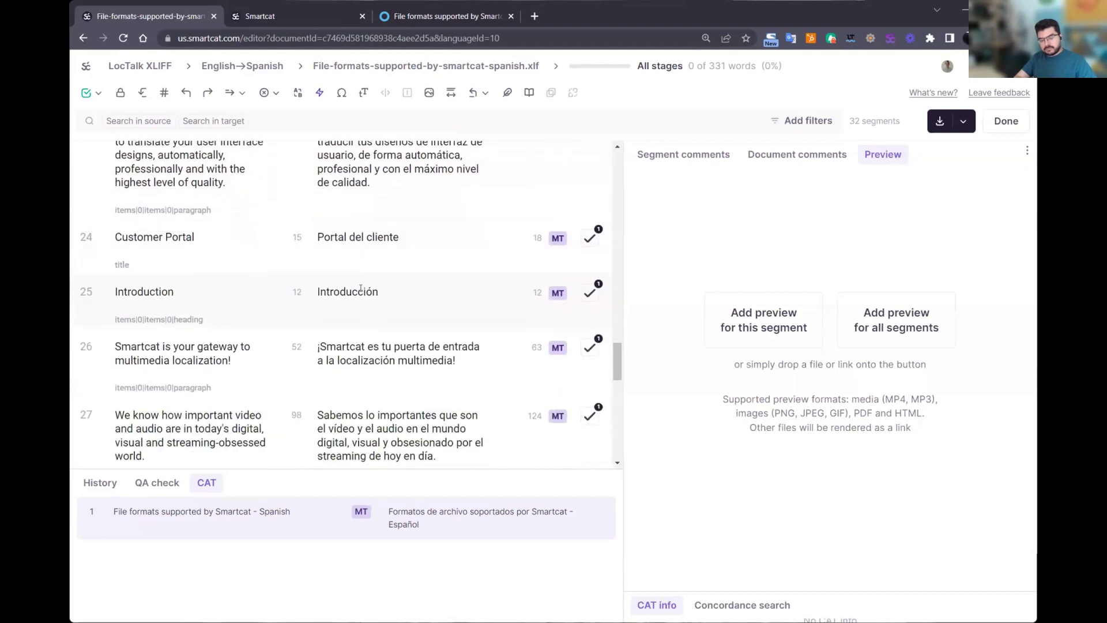
scroll(360, 288, down, 2)
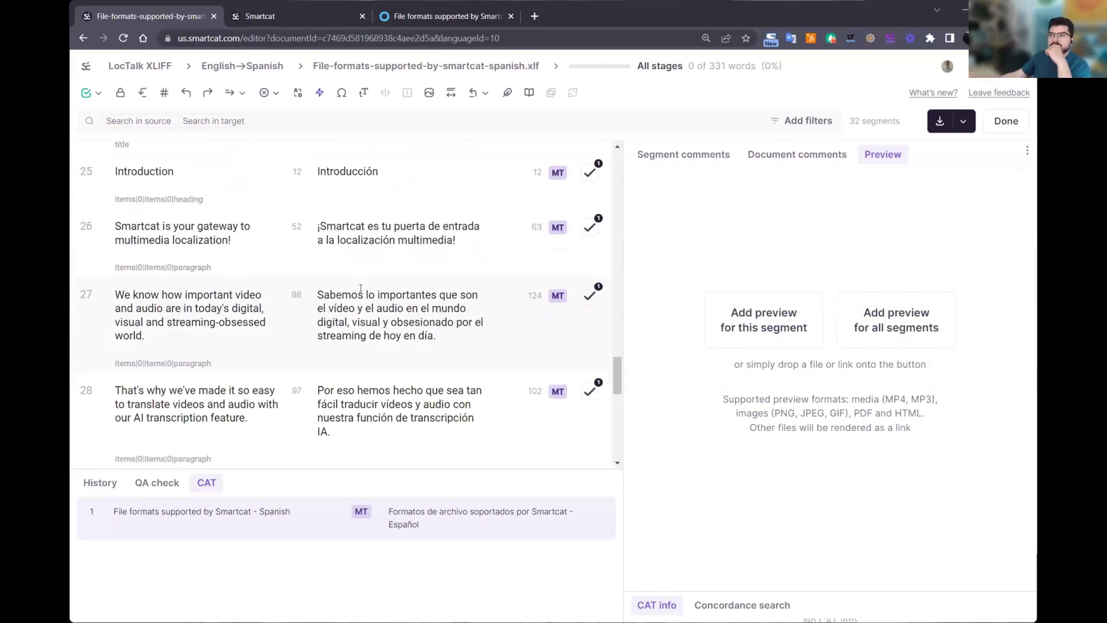
scroll(360, 287, up, 15)
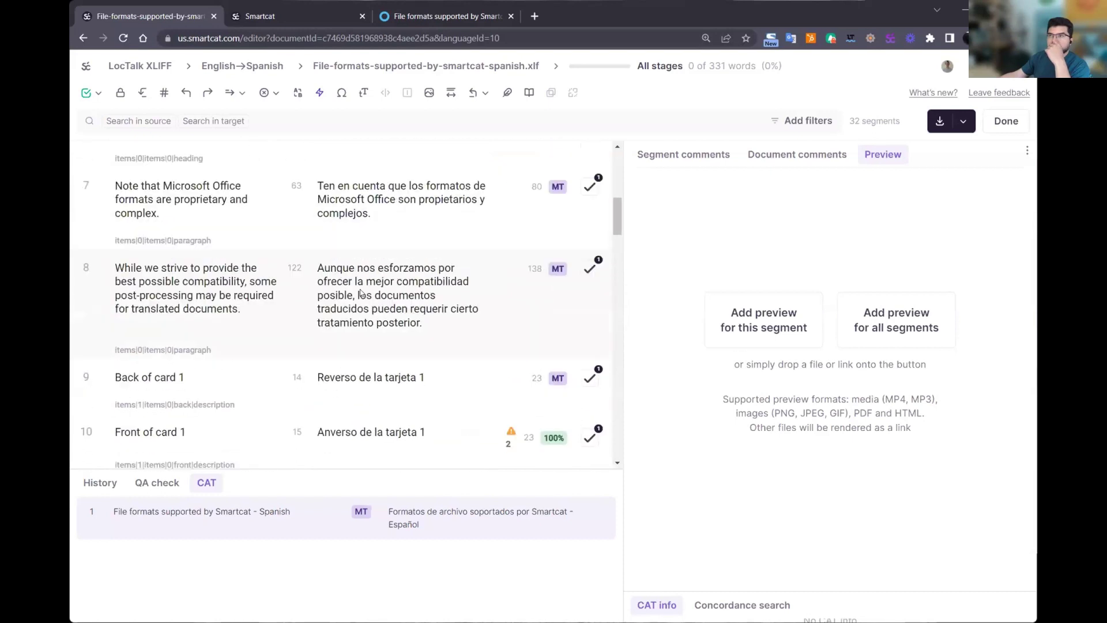
scroll(361, 293, up, 6)
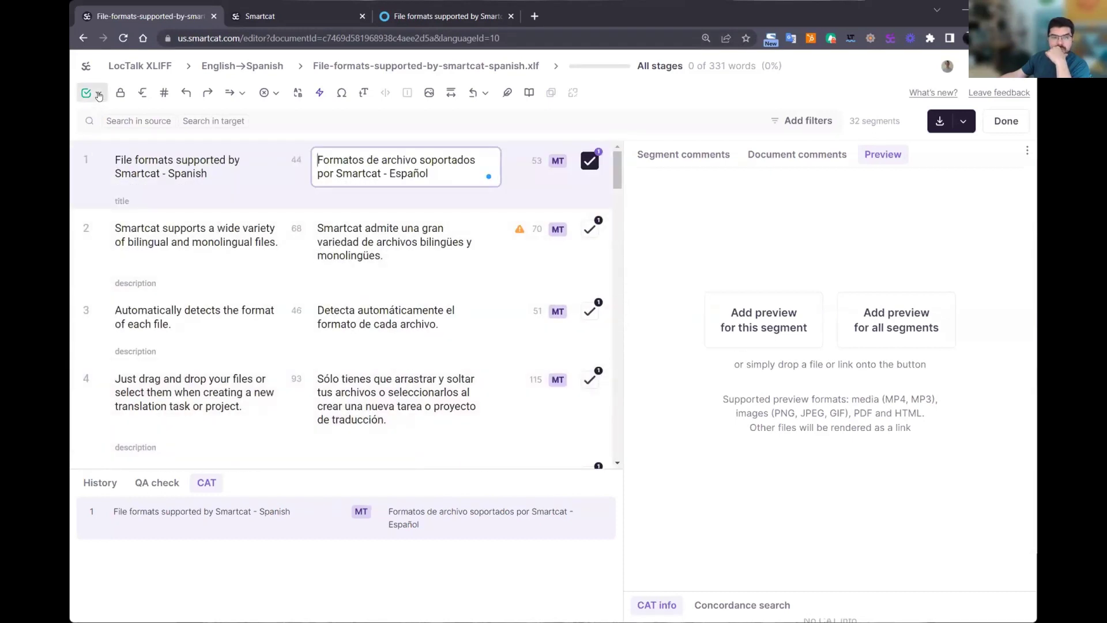
Return to the LocTalk XLIFF project and download its completed translation as File-formats-supported-by-smartcat-spanish(es) into the LocTalk downloads folder.
click(87, 67)
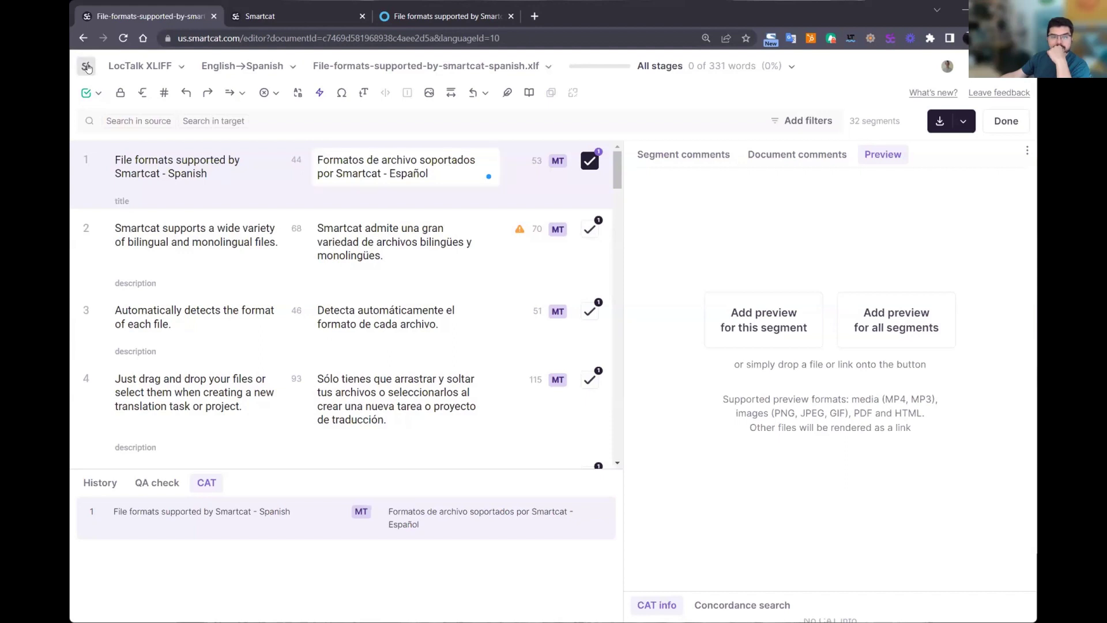
click(86, 67)
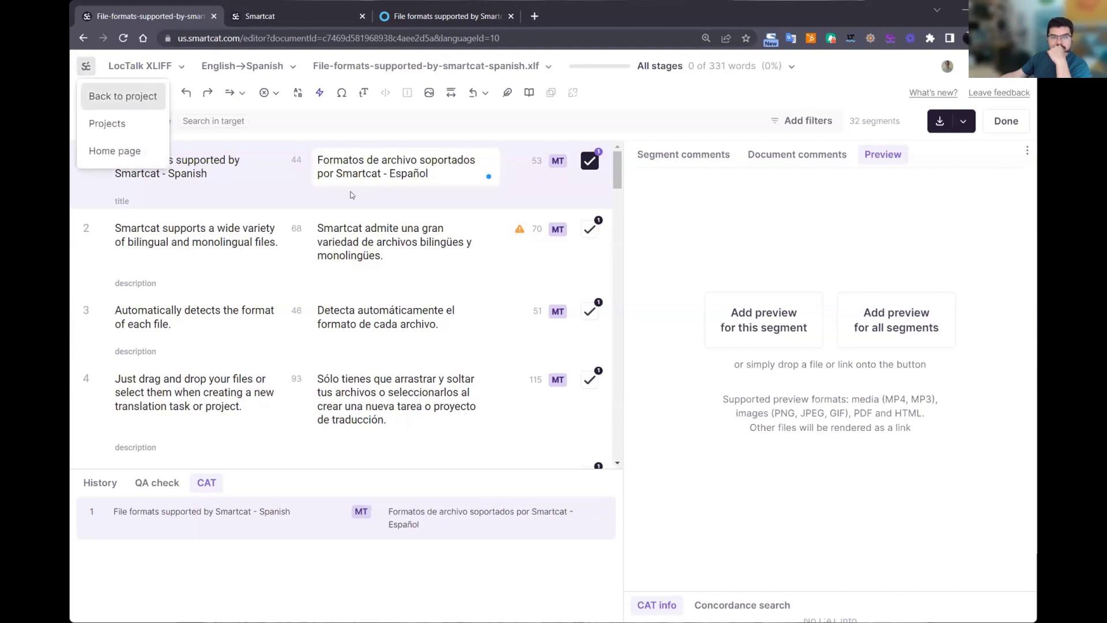
key(Return)
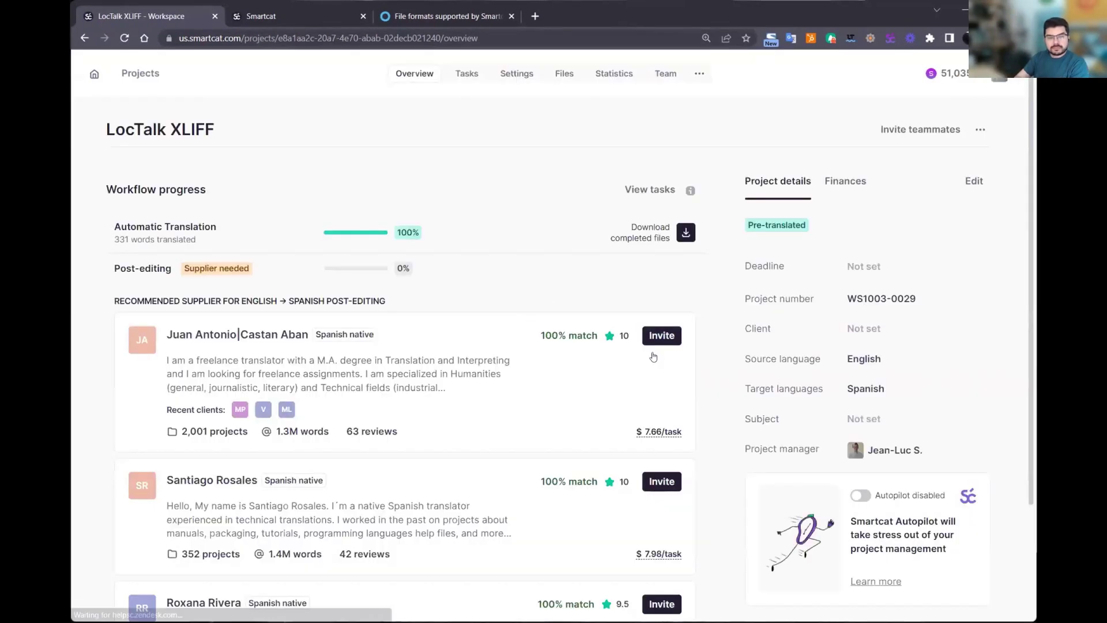
click(683, 236)
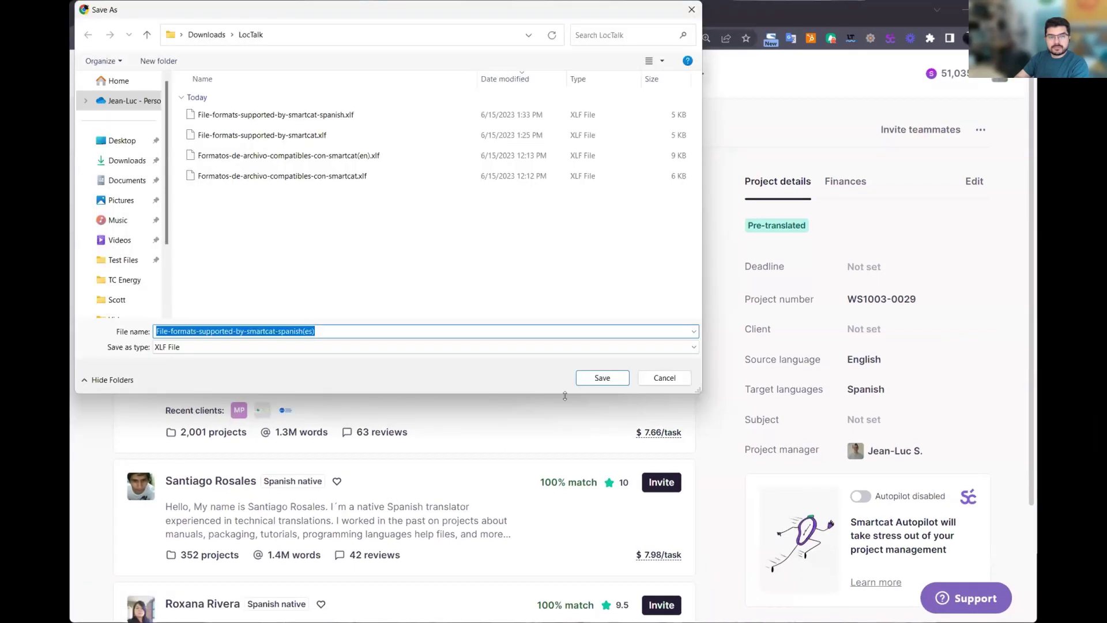
click(603, 379)
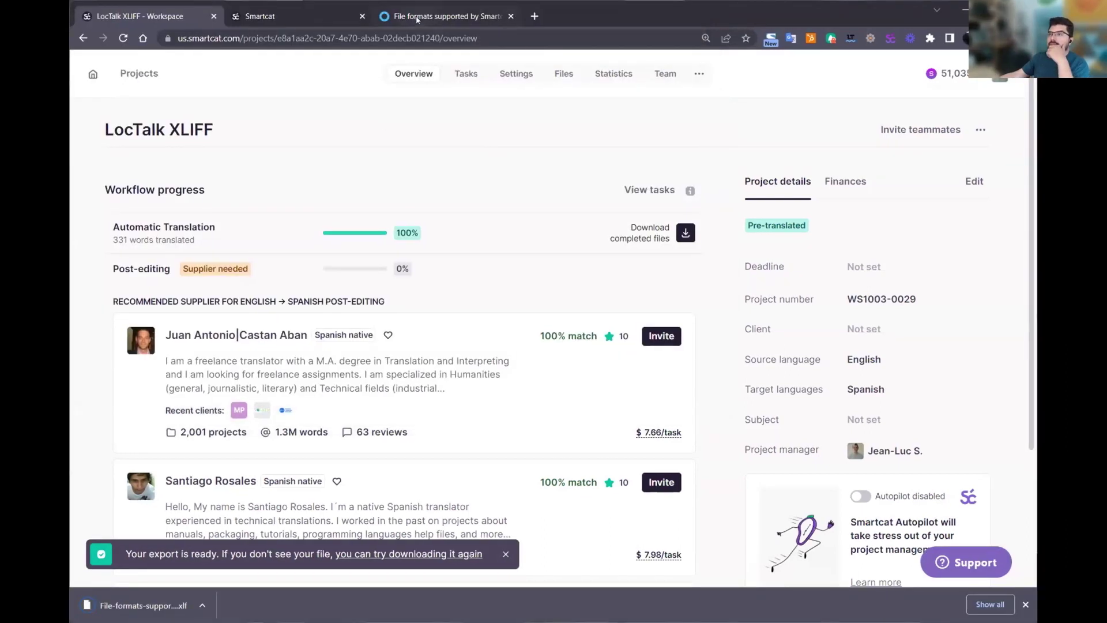
Switch to the Rise course's translation settings and import File-formats-supported-by-smartcat-spanish(es).xlf from Downloads > LocTalk as the translated text.
click(419, 18)
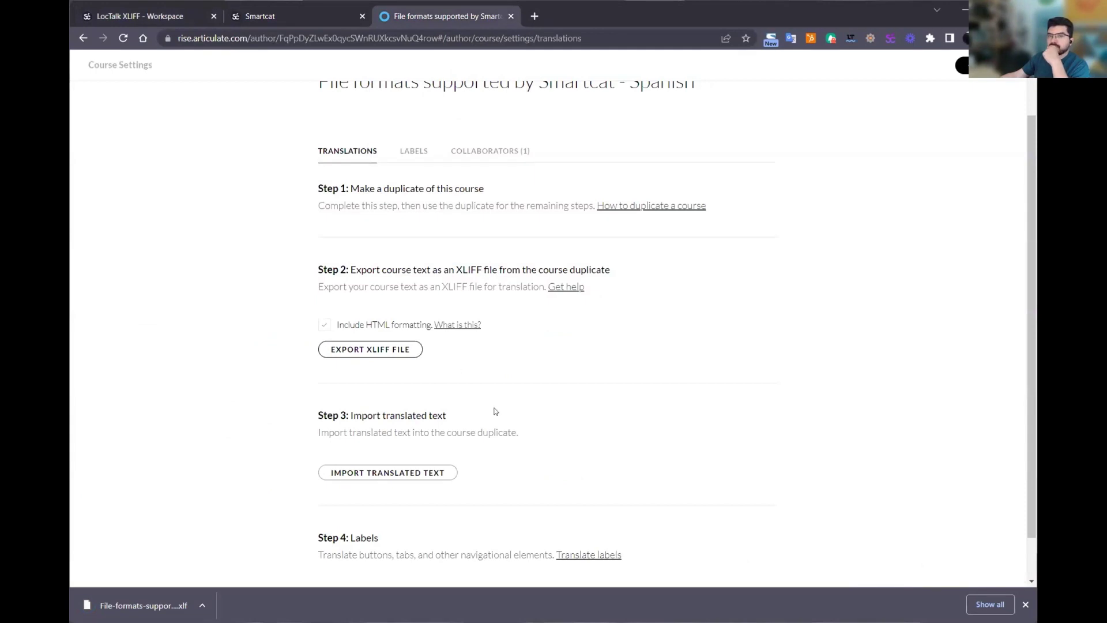
scroll(494, 411, down, 1)
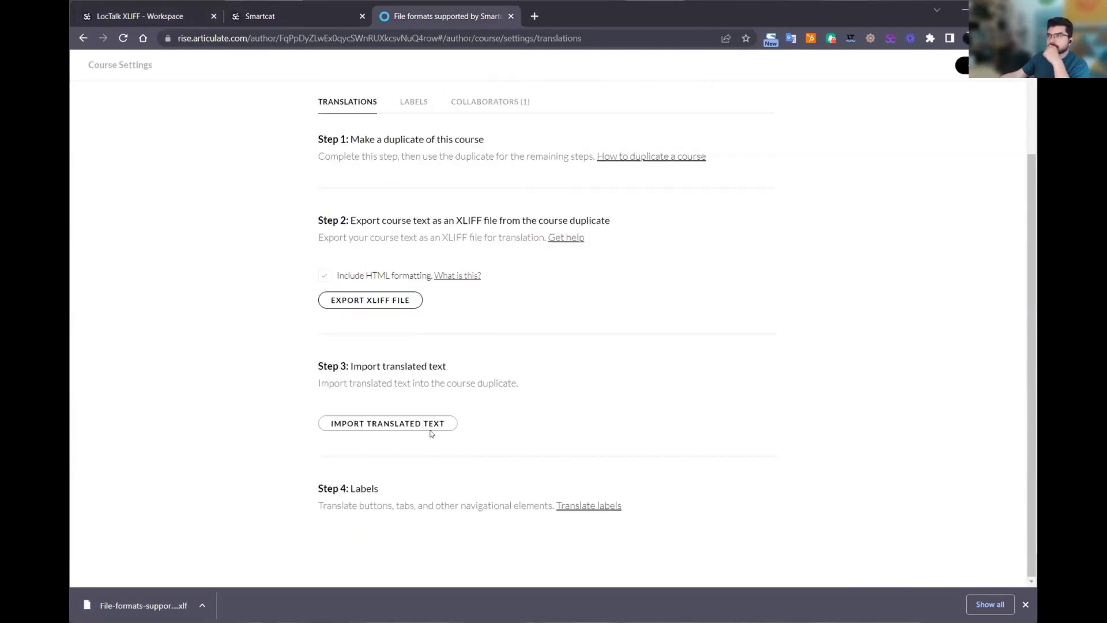
click(376, 425)
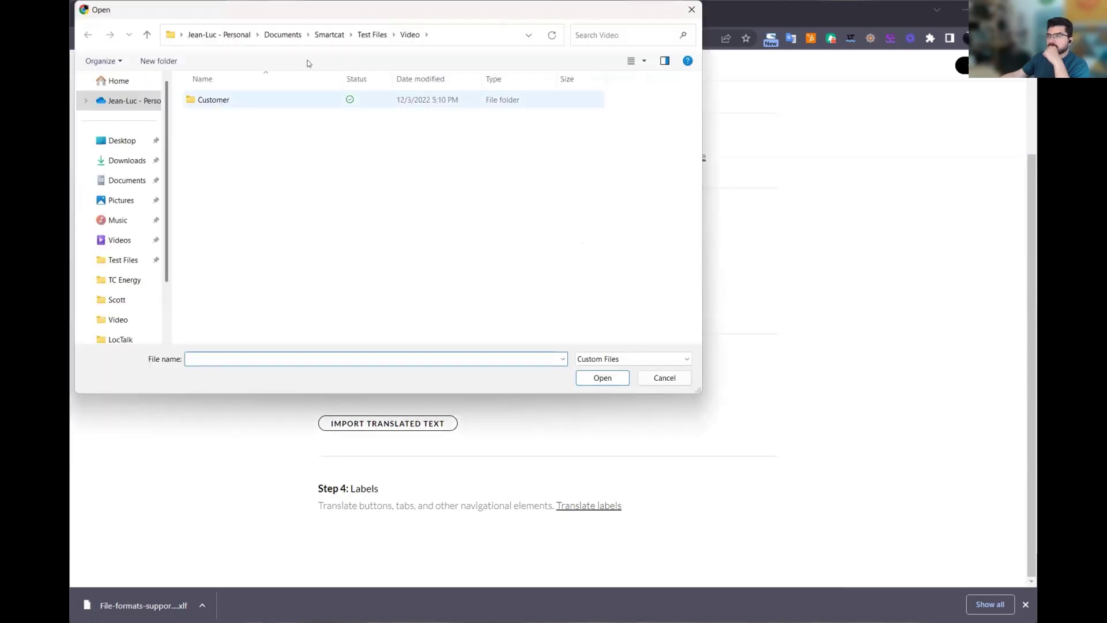
click(122, 161)
double_click(209, 112)
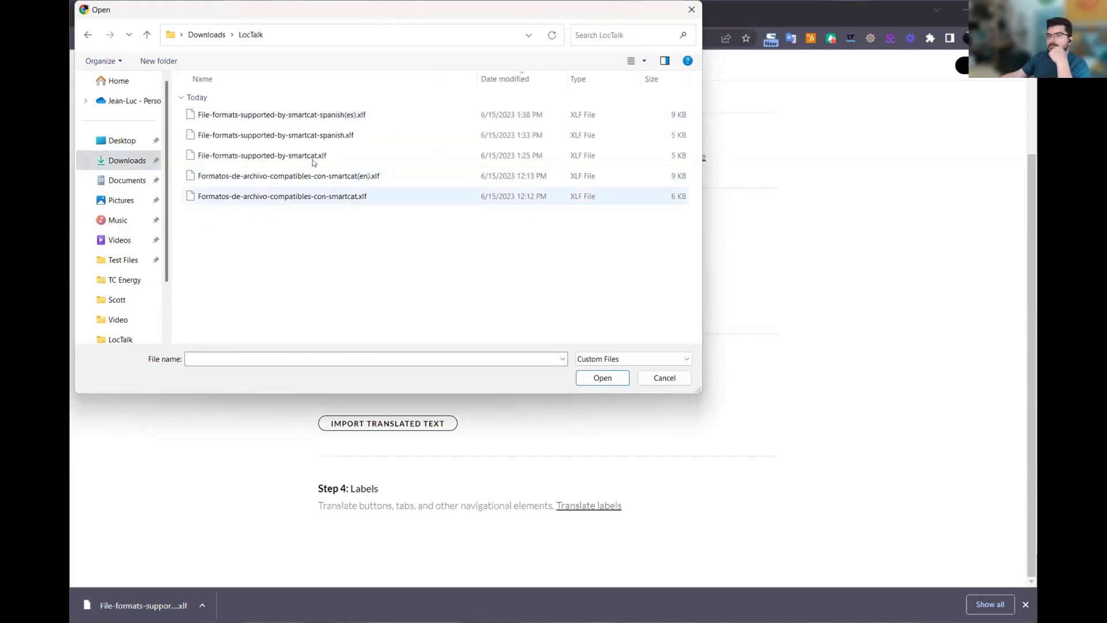
click(300, 116)
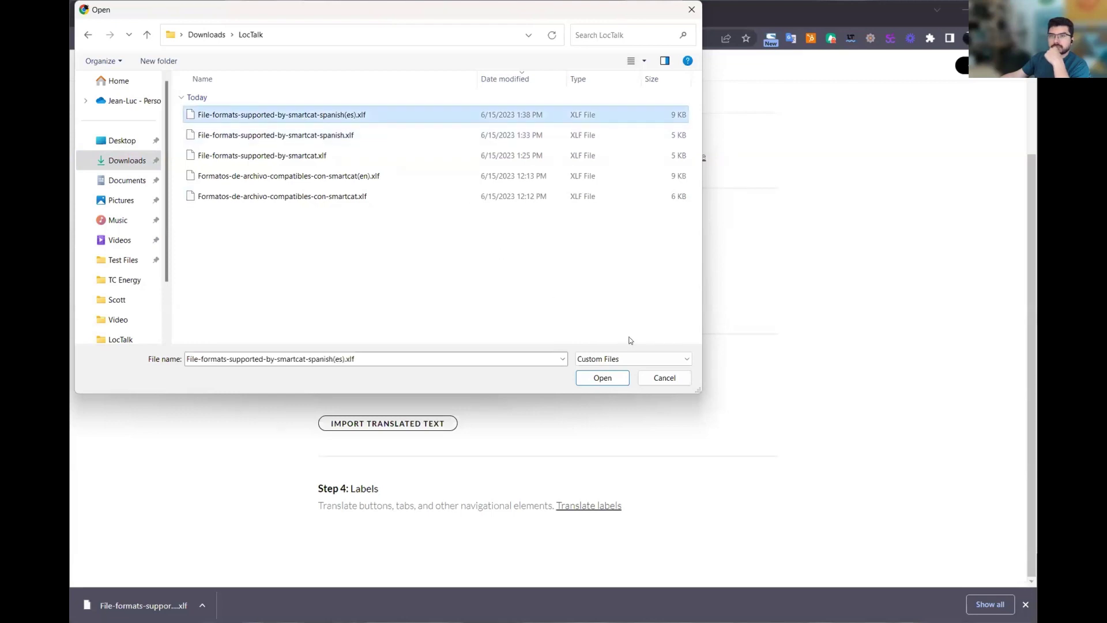
click(603, 378)
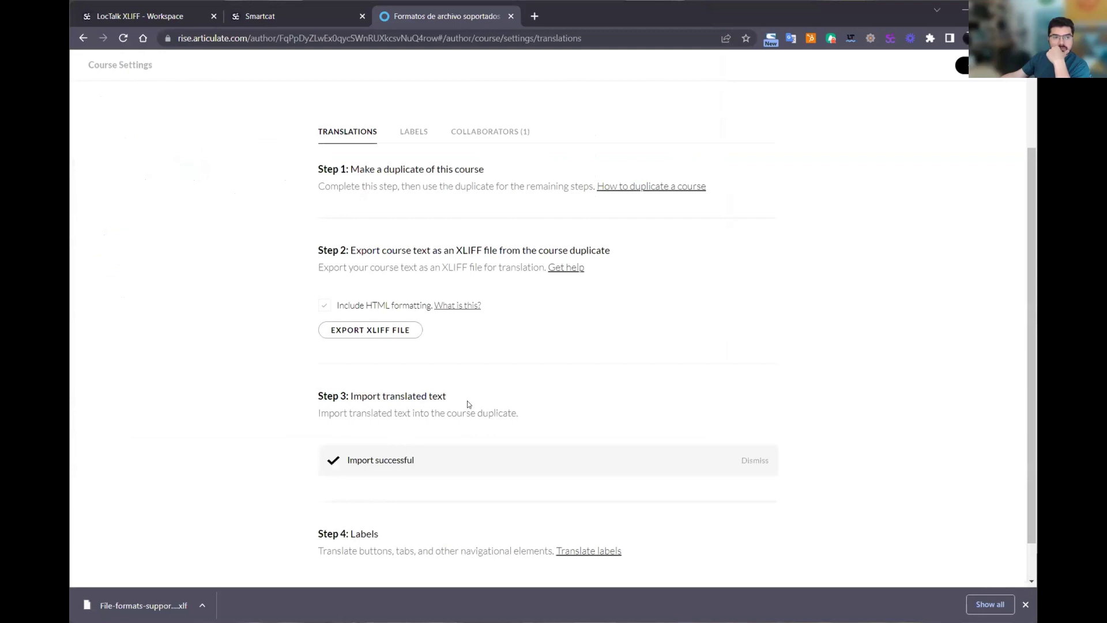
Check the translated course title, description and lesson list in Rise, and examine the content of the Portal del cliente lesson.
scroll(504, 370, up, 2)
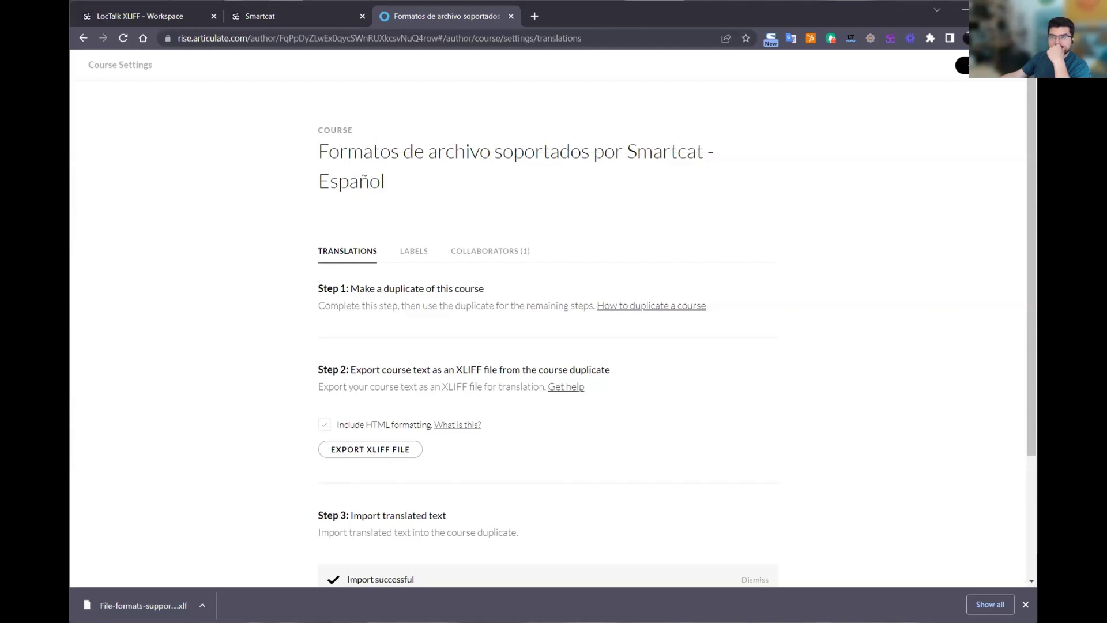
key(Escape)
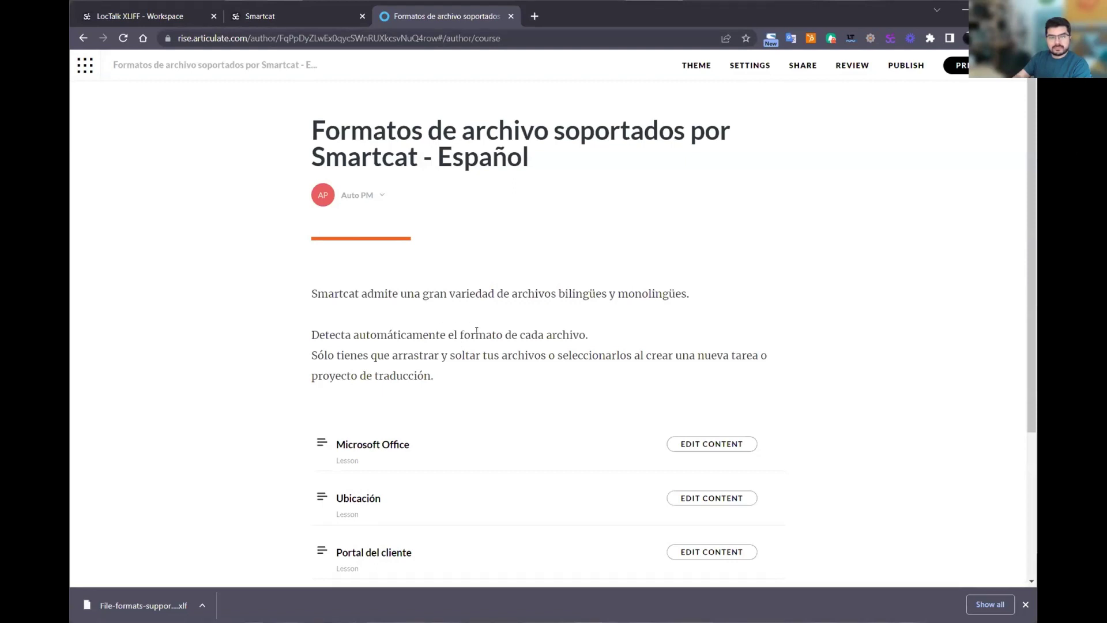
scroll(476, 330, down, 2)
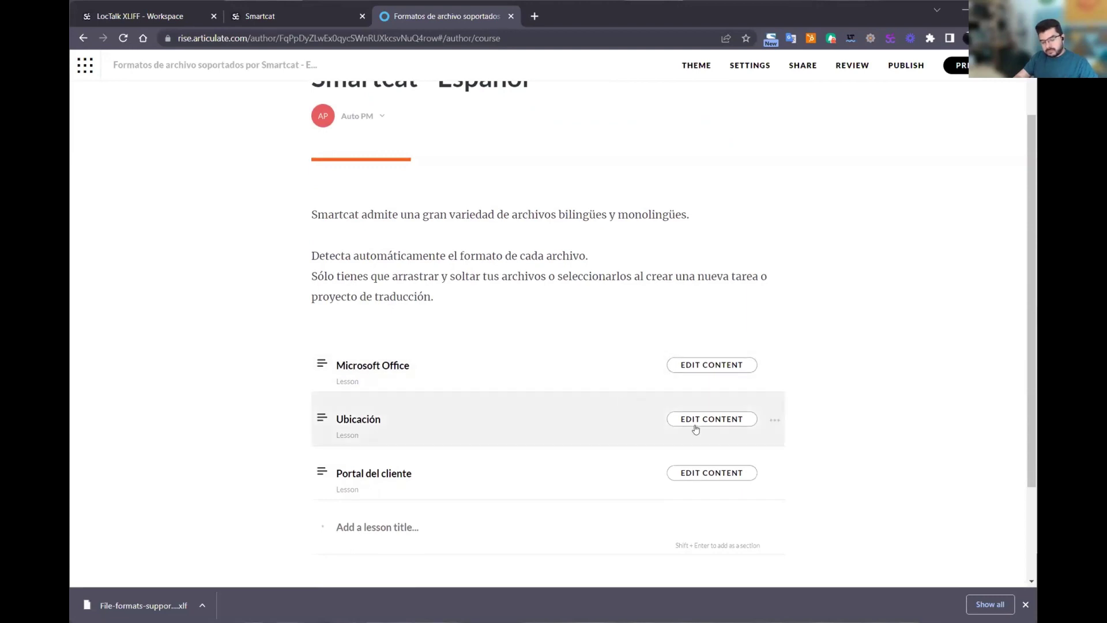
click(696, 473)
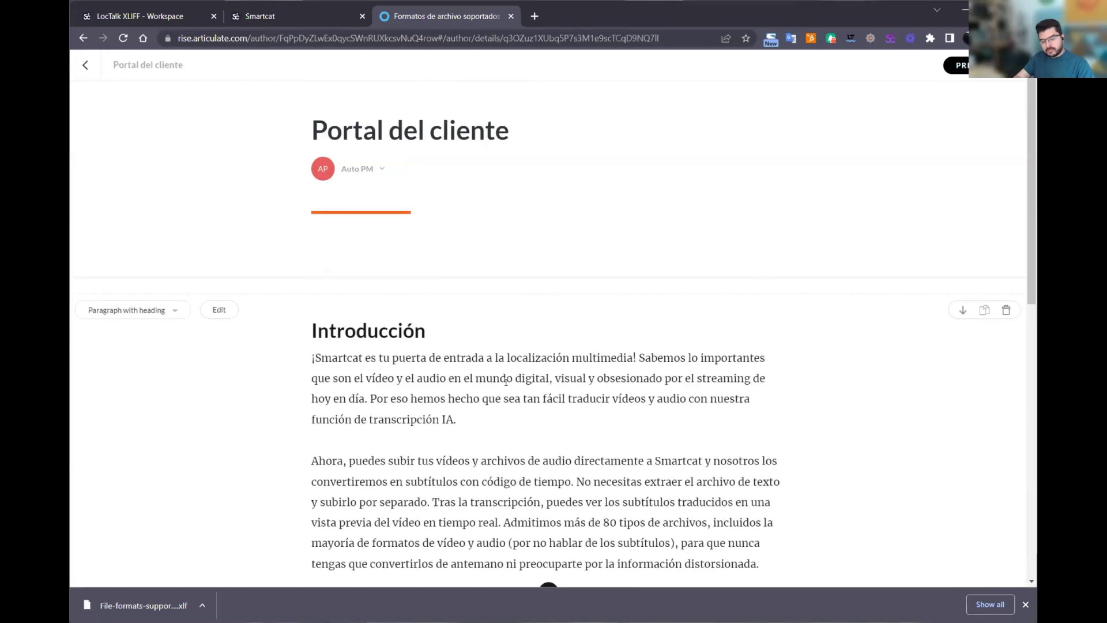
scroll(506, 382, down, 4)
scroll(505, 382, up, 3)
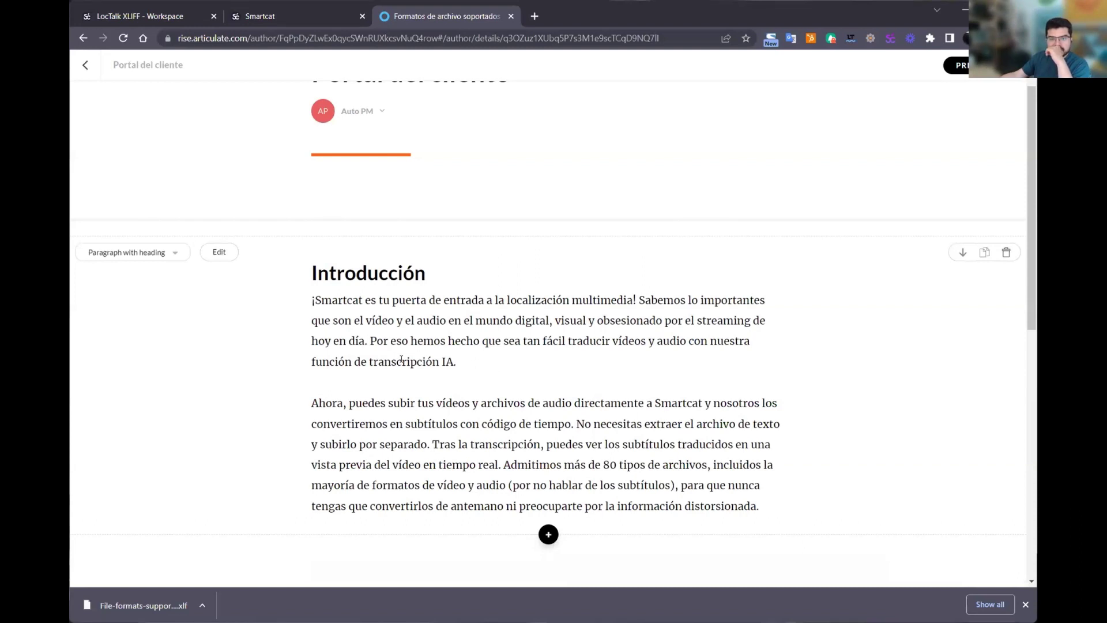
click(83, 65)
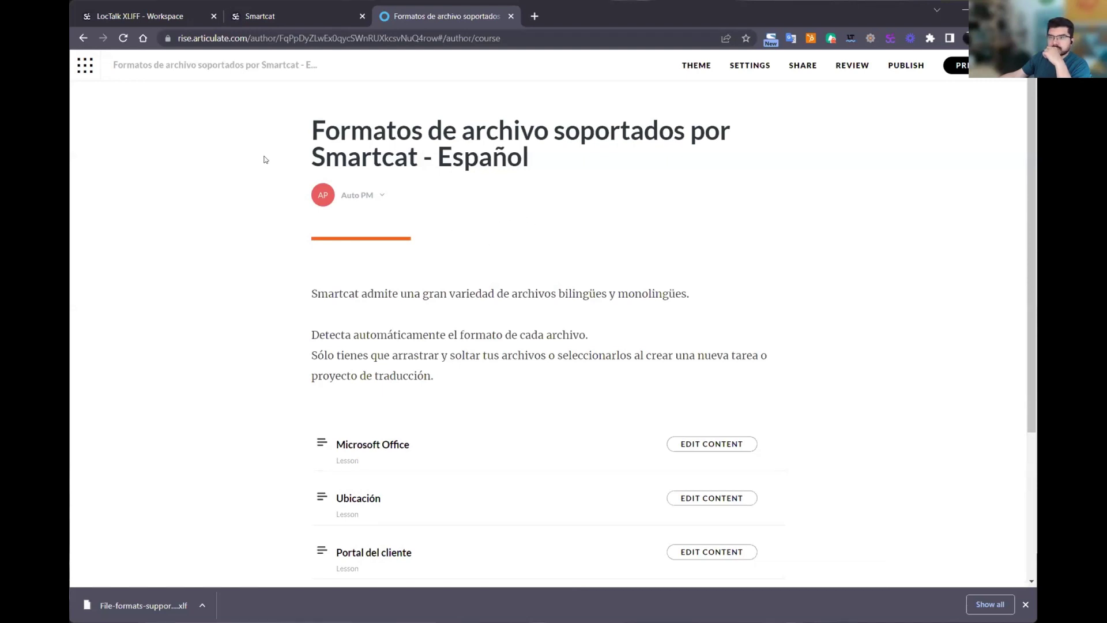
Go back to the Rise Demo folder's course overview and dismiss the browser's downloads bar.
click(84, 38)
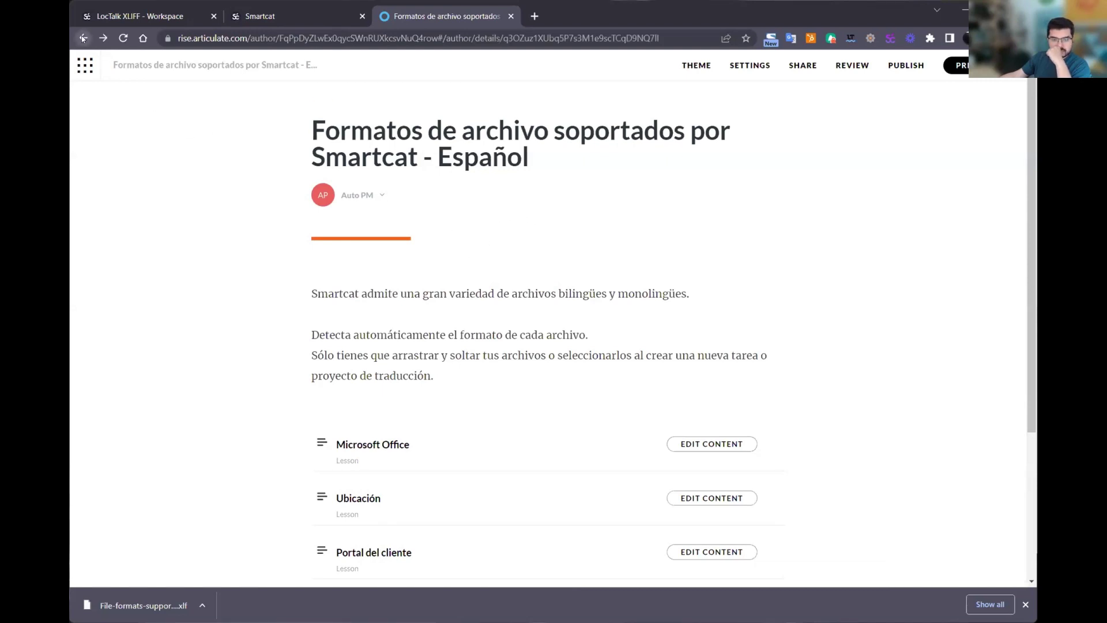
click(84, 38)
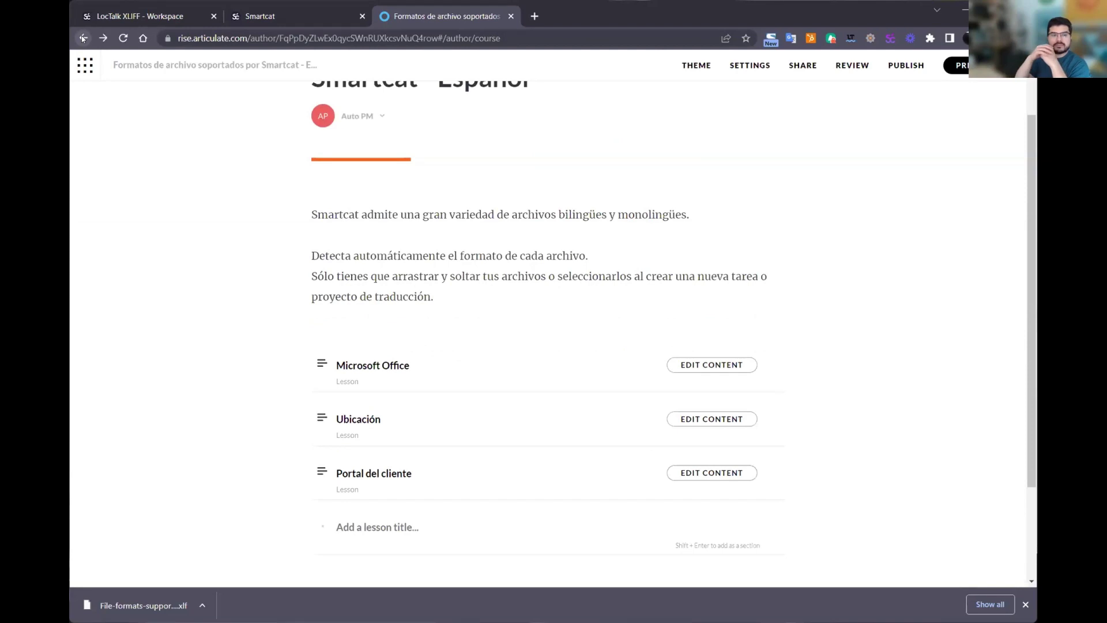
click(83, 38)
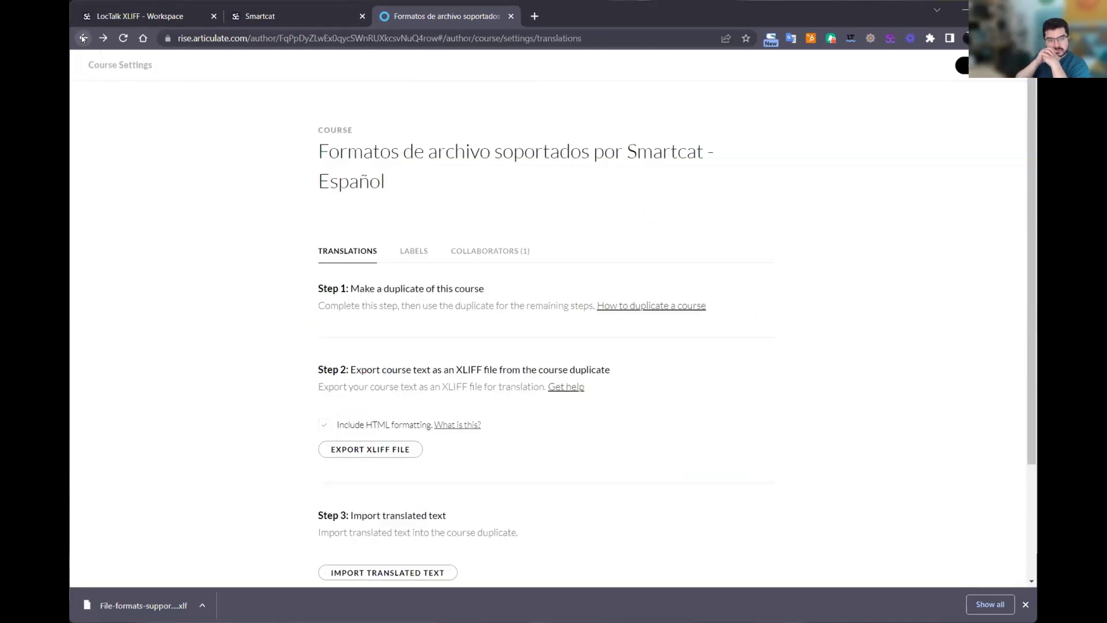
click(84, 38)
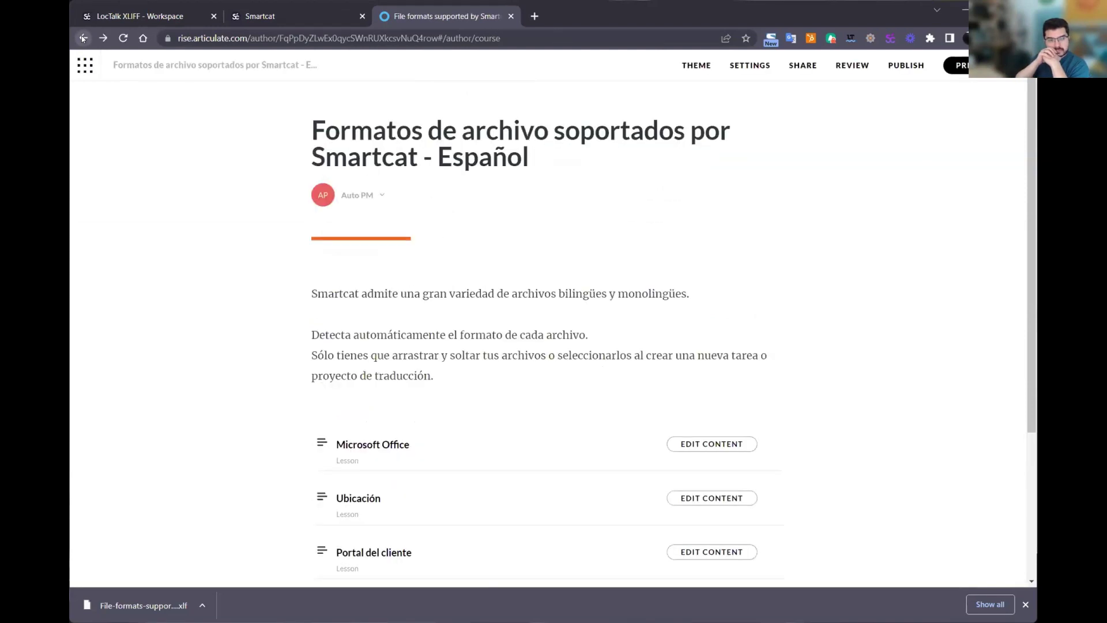
click(83, 38)
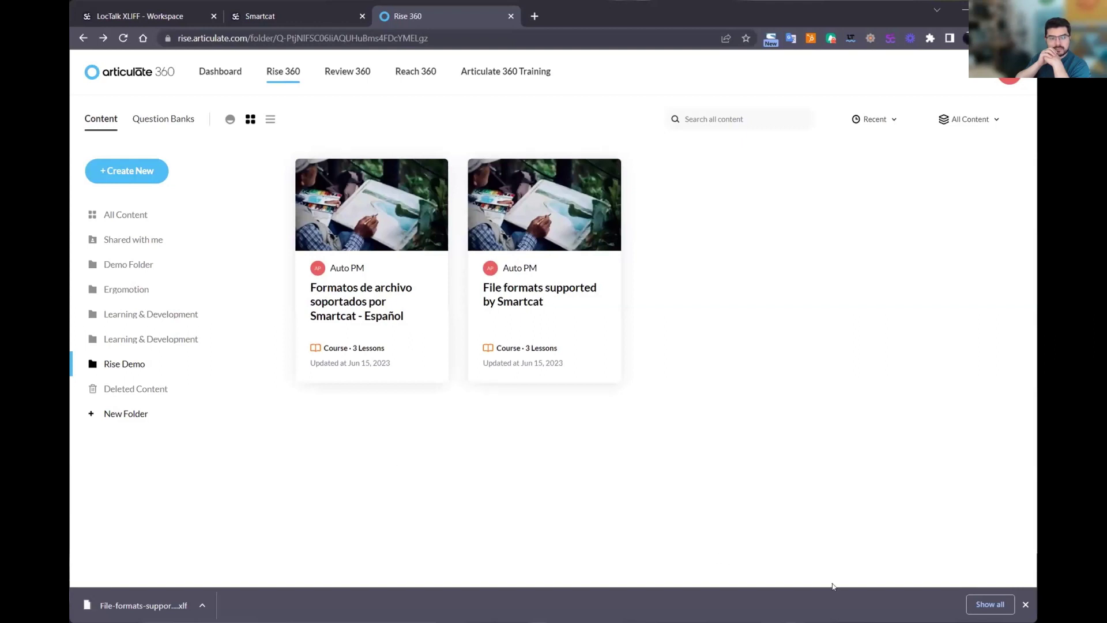
click(1026, 603)
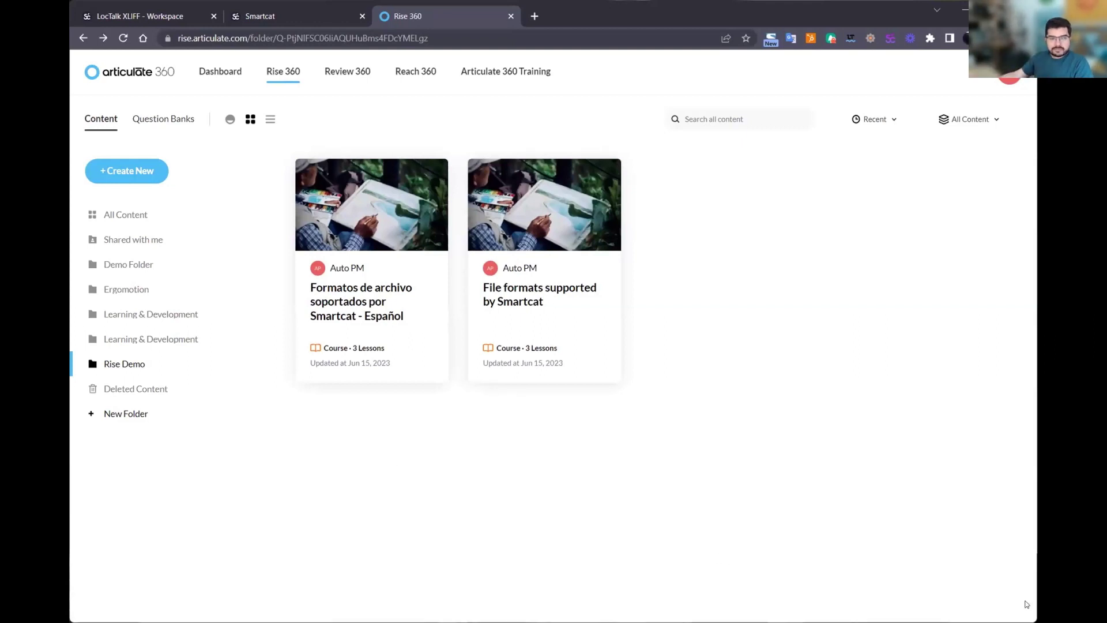
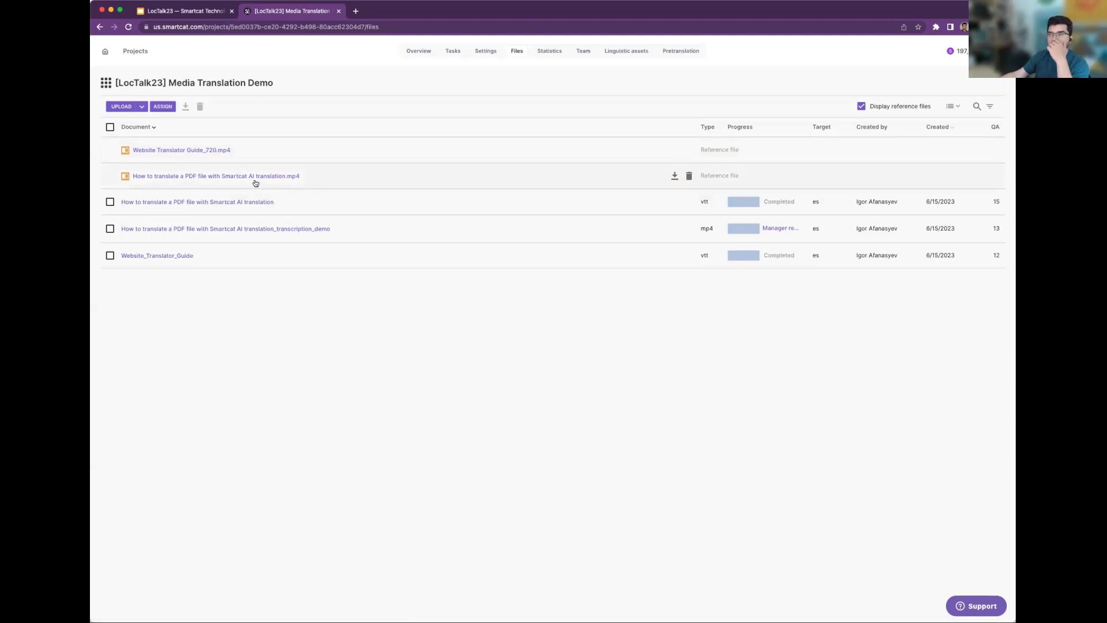
Open the vtt document How to translate a PDF file with Smartcat AI translation and remove the video attached to its live preview.
click(221, 202)
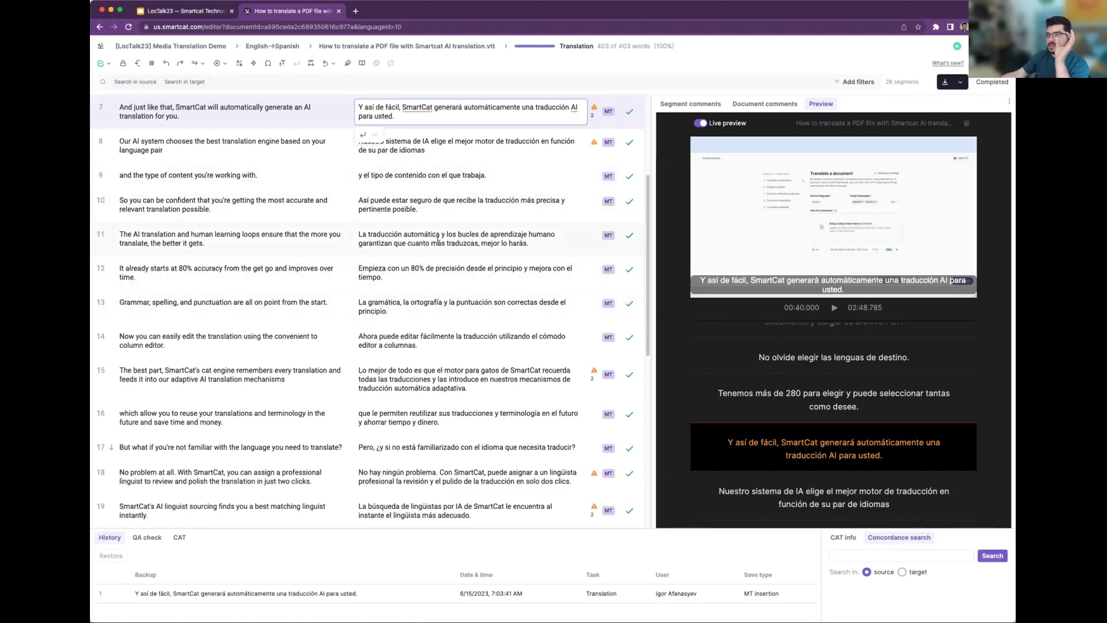
click(439, 244)
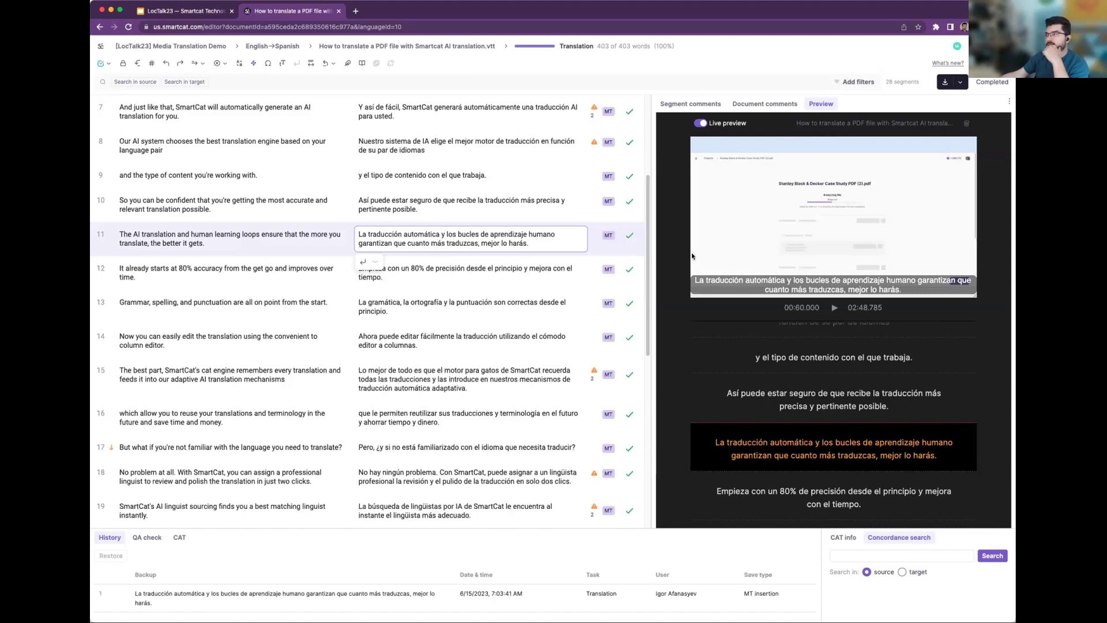
click(966, 126)
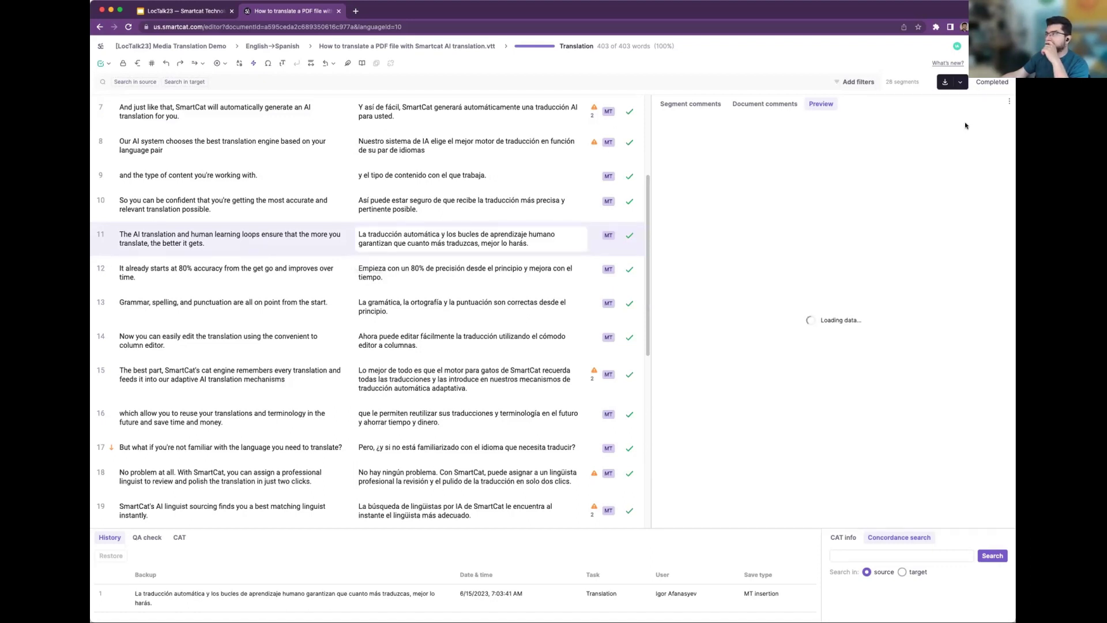
click(510, 268)
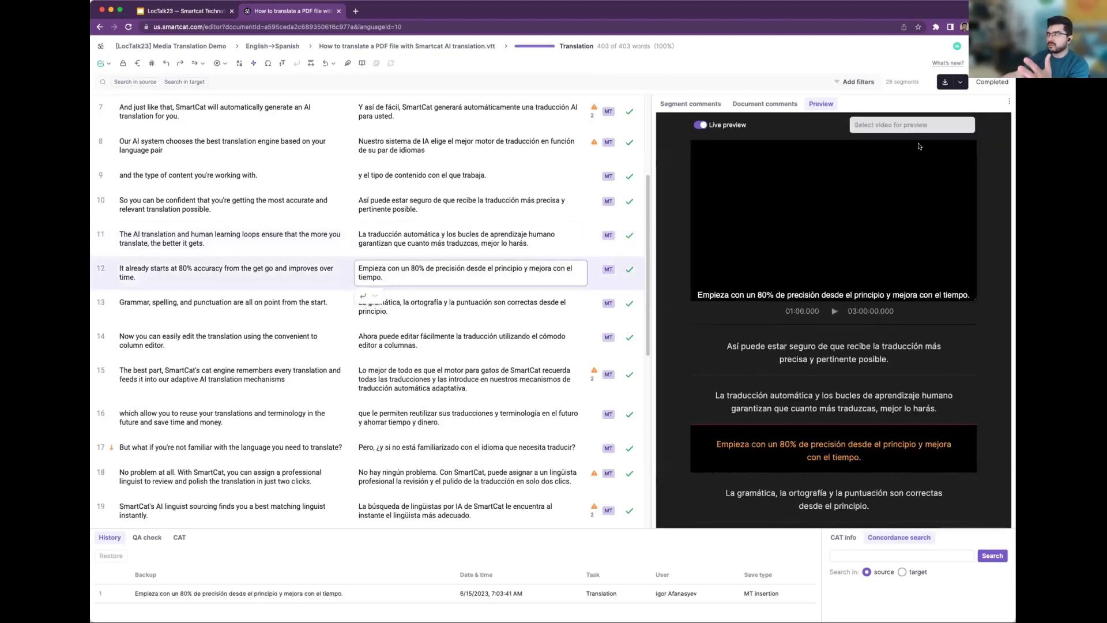
Attach How to translate a PDF file with Smartcat AI translation.mp4 as the preview video, and switch live preview off and back on.
click(896, 126)
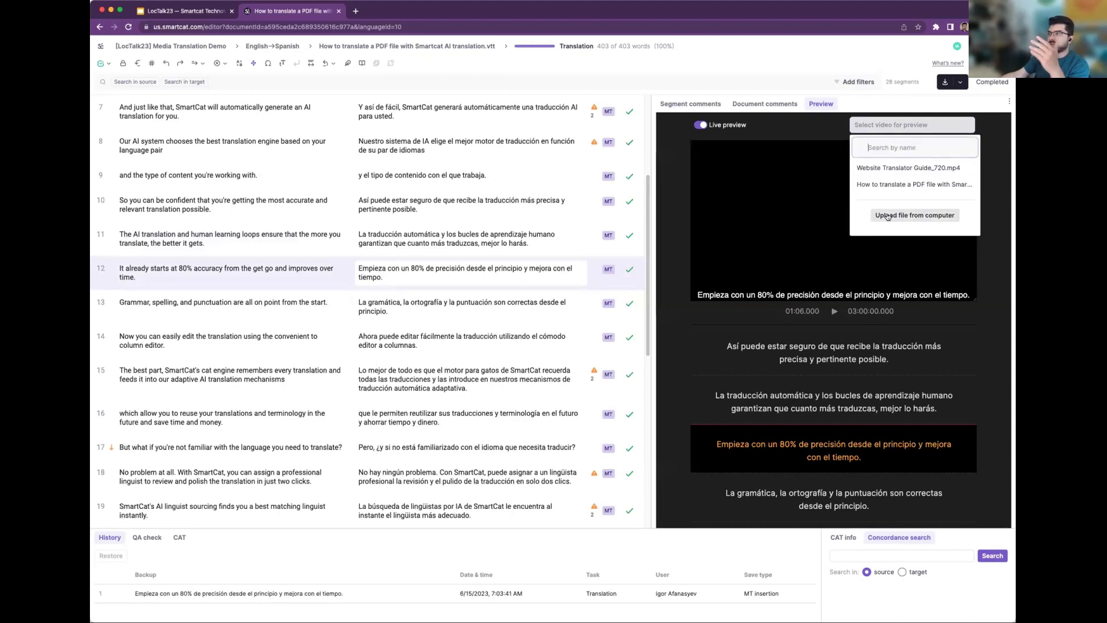
click(905, 184)
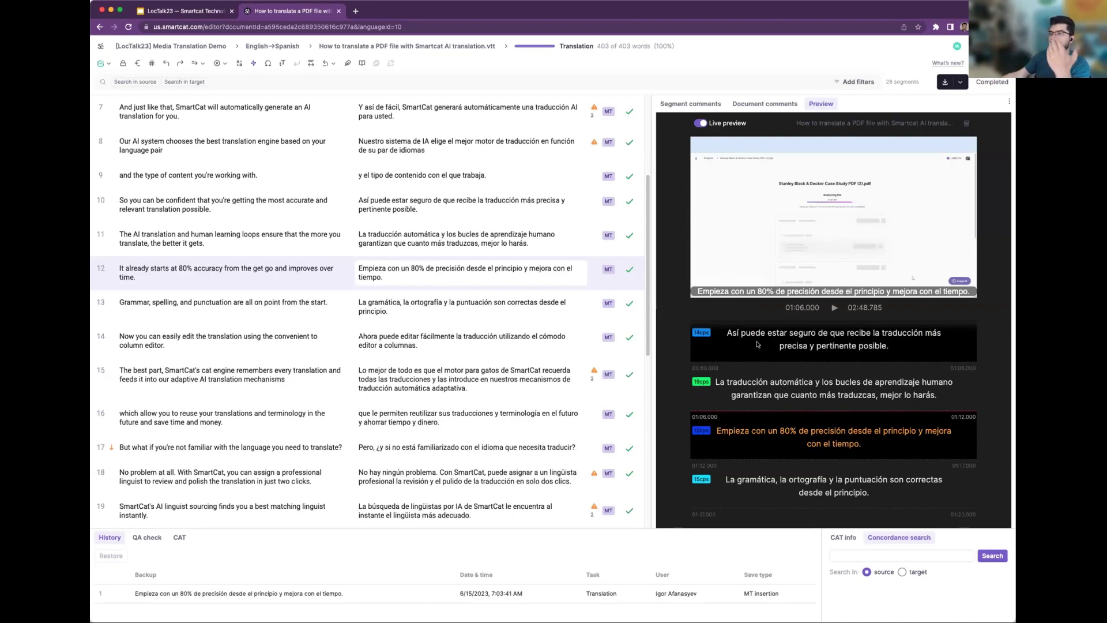
click(701, 124)
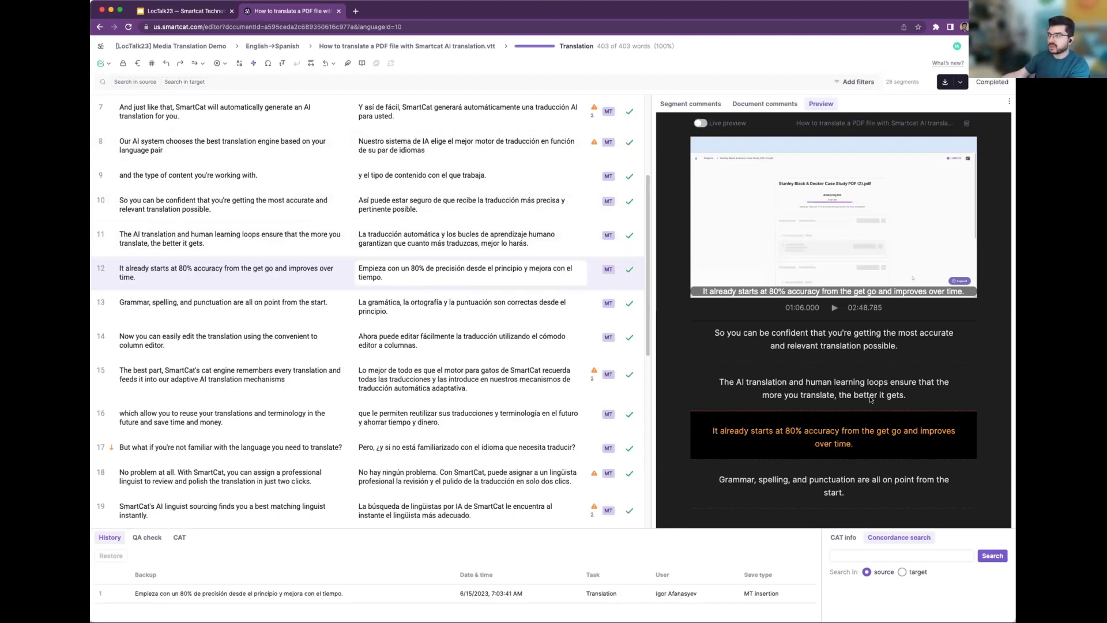
click(700, 123)
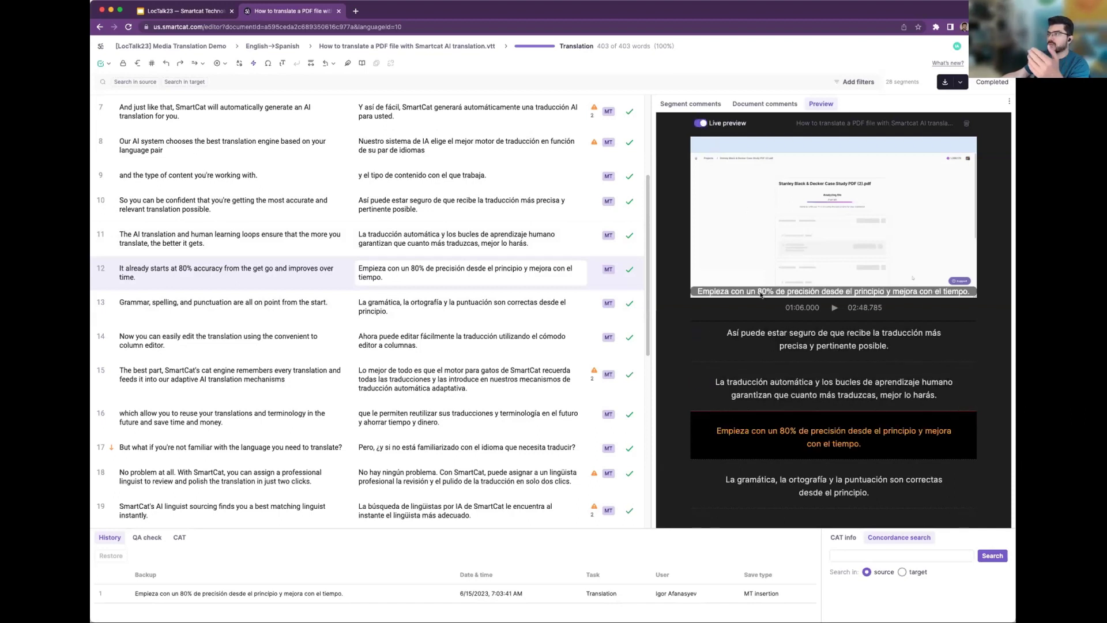
Try appending !!!!!! to segment 12's Spanish translation to test the live preview, and remove the added characters again.
click(421, 278)
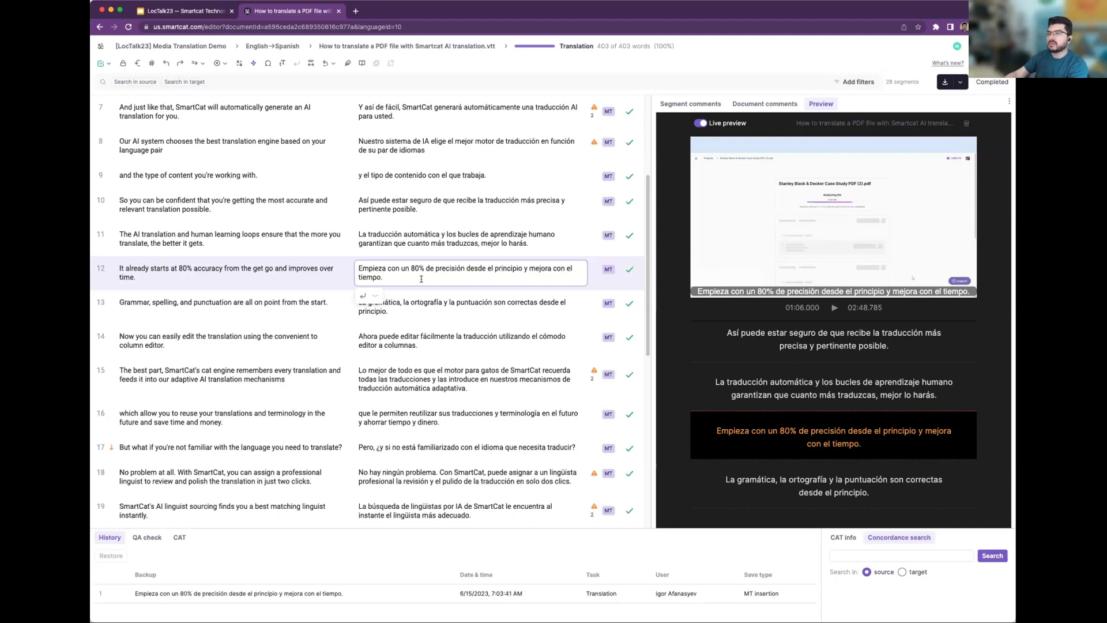
text(!!!!!!)
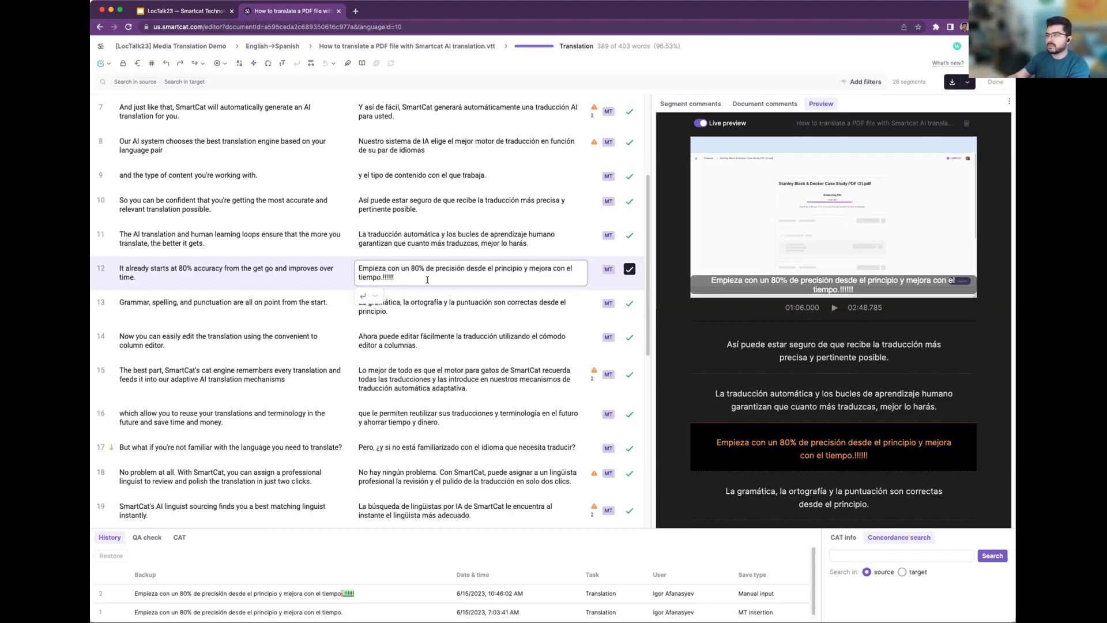
key(BackSpace)
key(BackSpace)
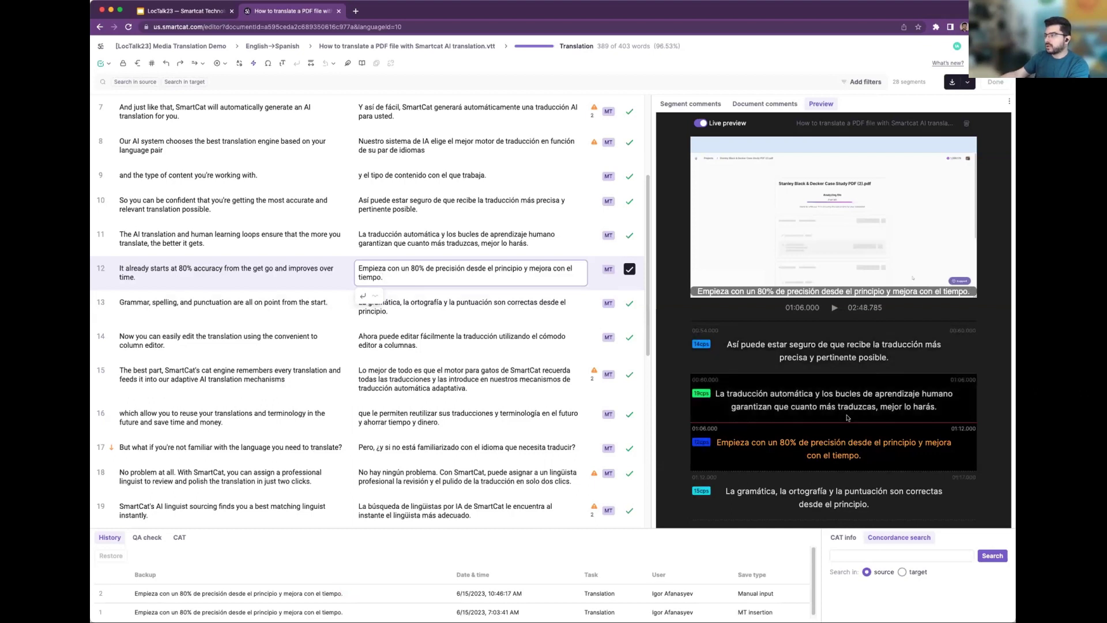
Examine the Spanish subtitles' timings and characters-per-second indicators in the preview's subtitle list.
scroll(848, 417, down, 1)
scroll(722, 419, down, 1)
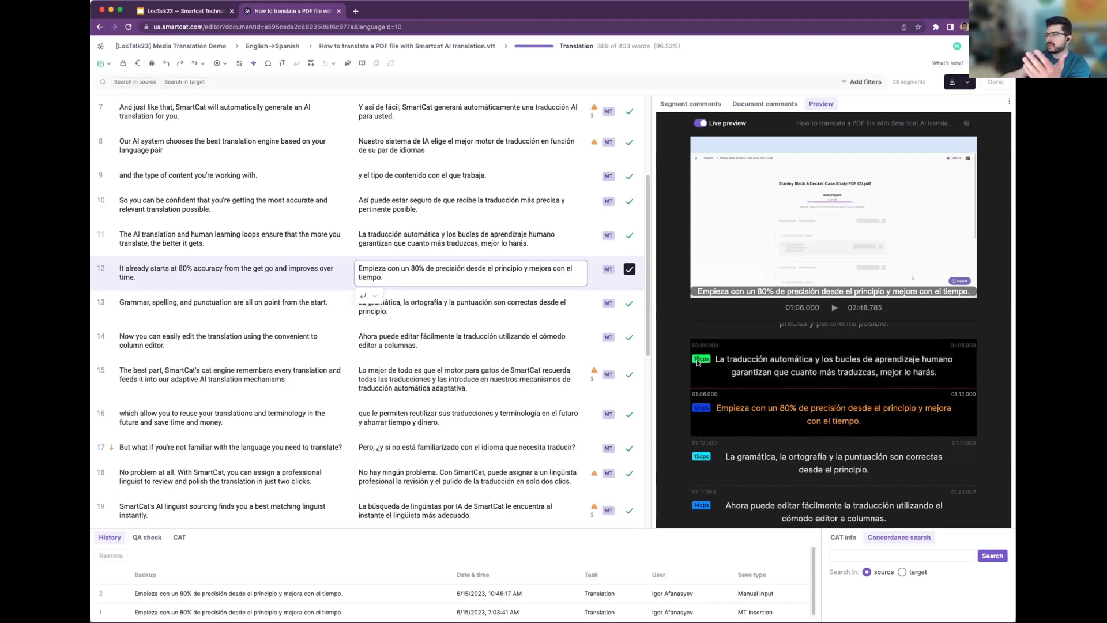
scroll(761, 459, up, 5)
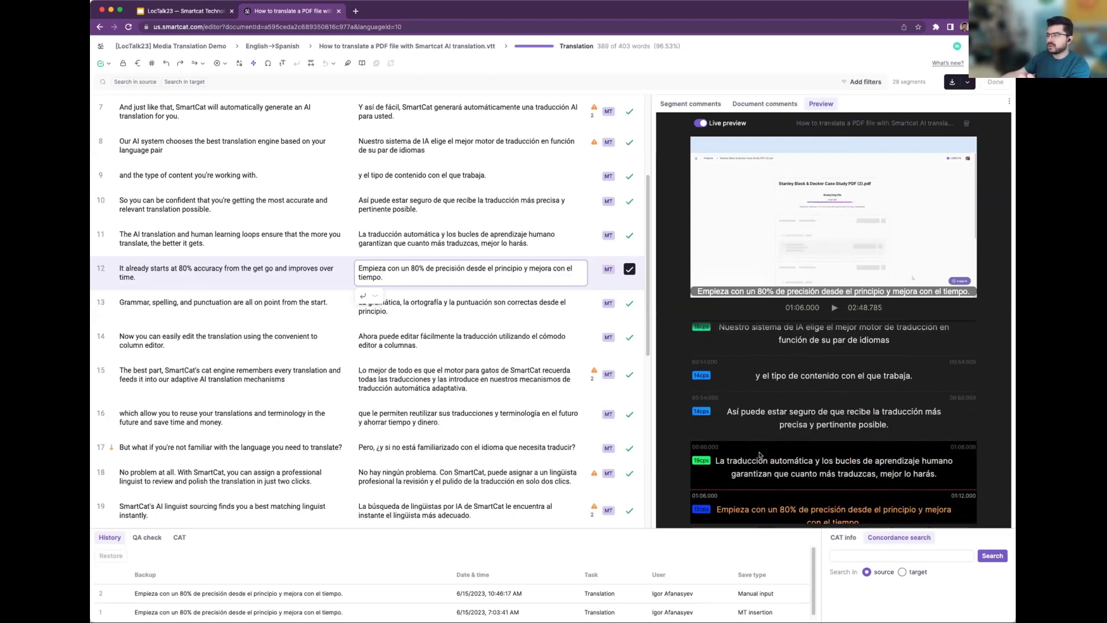
scroll(761, 459, down, 6)
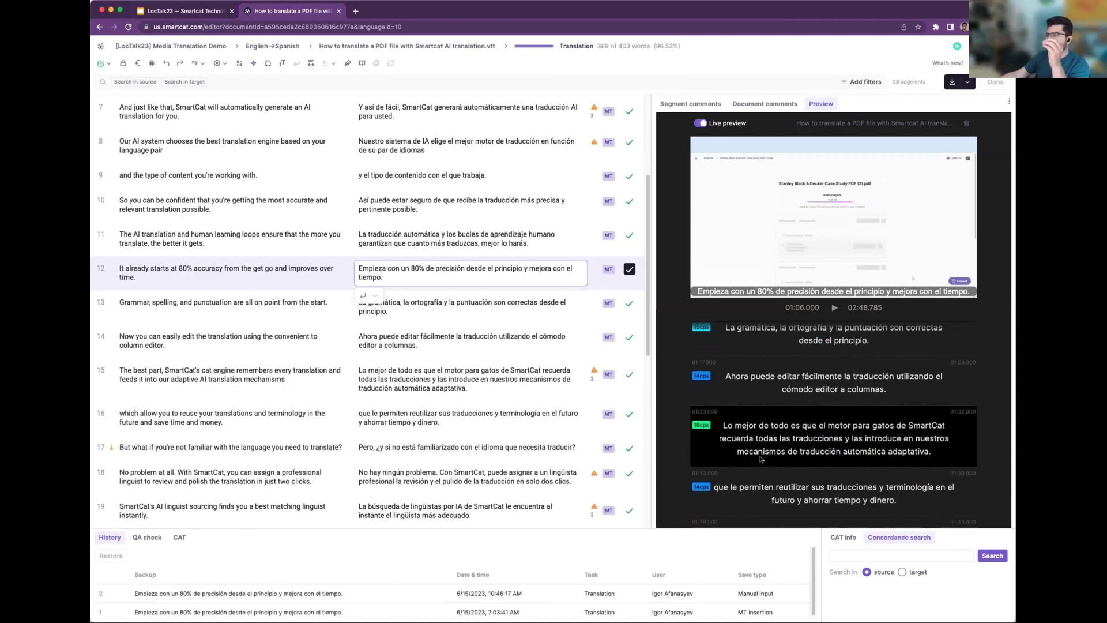
scroll(761, 459, down, 3)
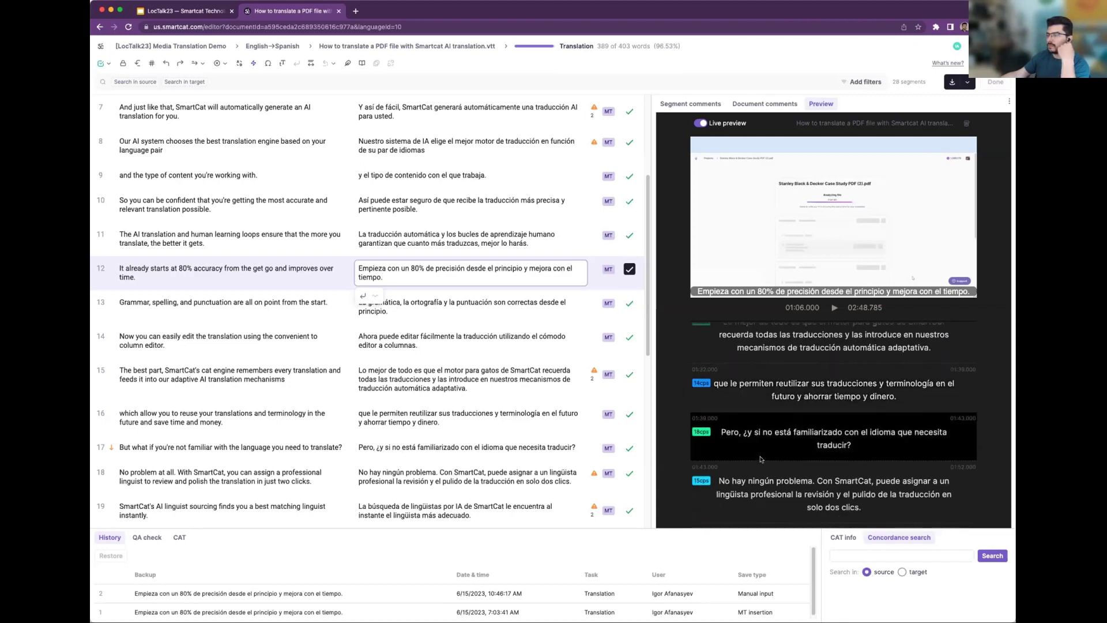
scroll(761, 459, down, 3)
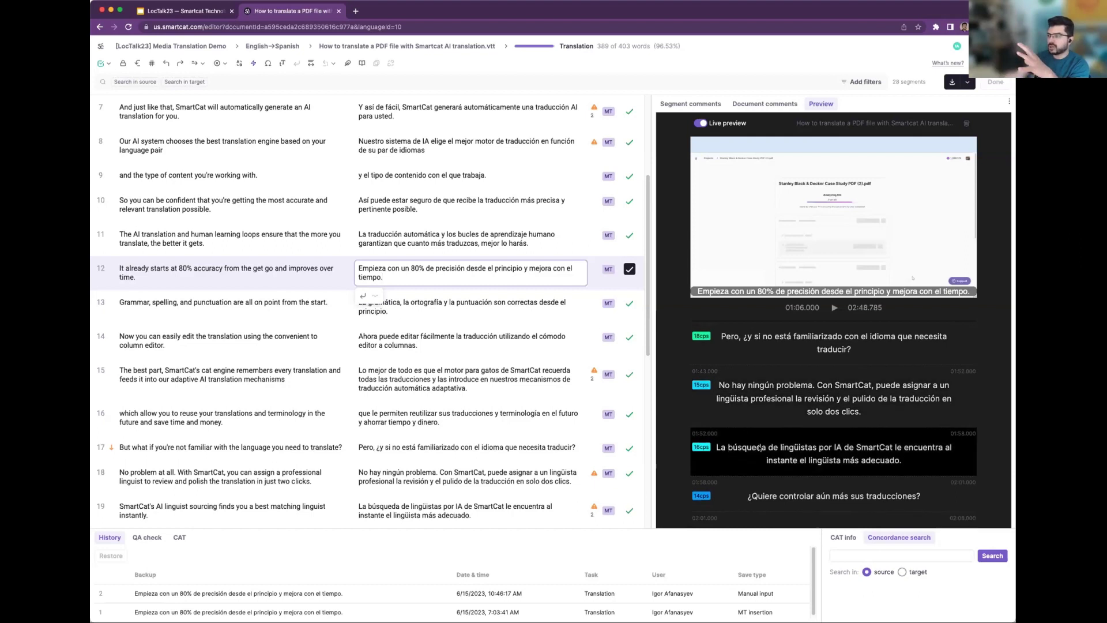
scroll(818, 444, up, 5)
scroll(819, 436, up, 2)
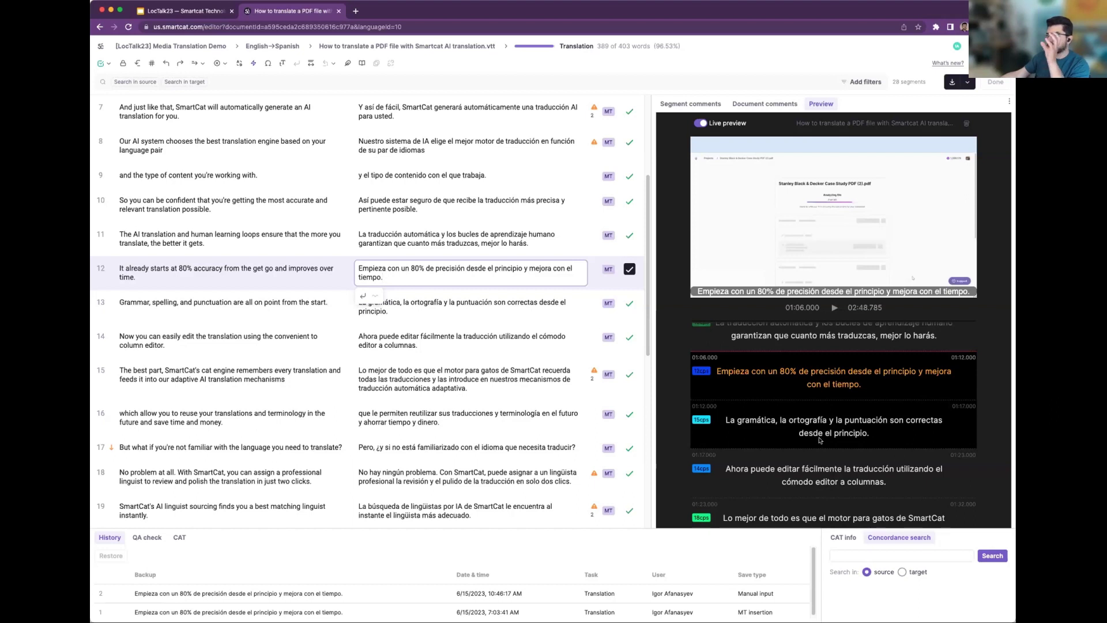
scroll(820, 440, up, 3)
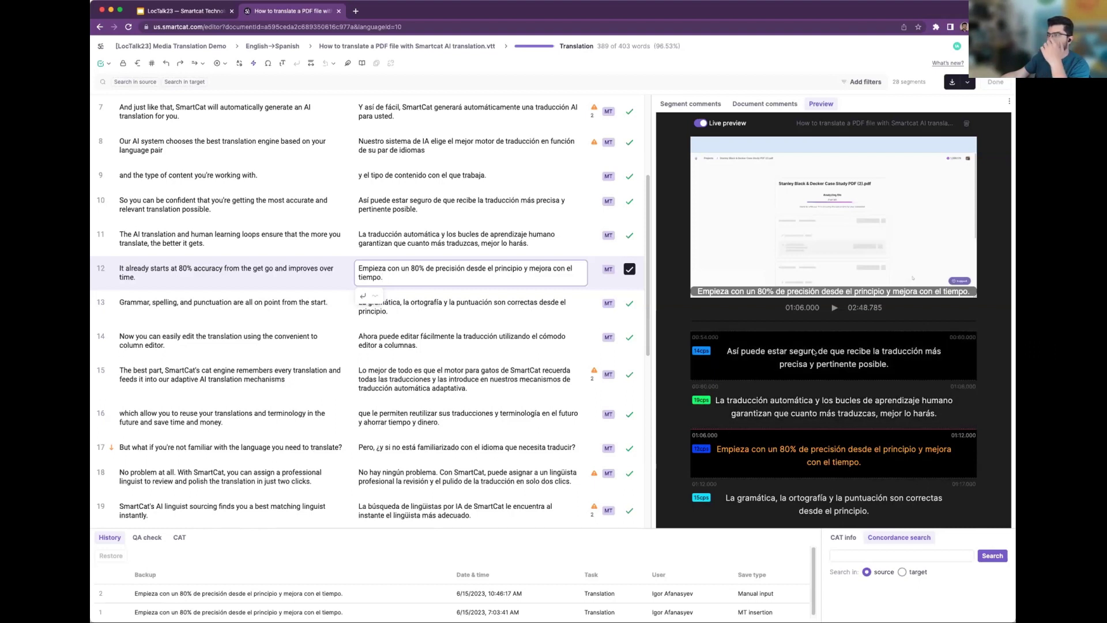
Play the video preview briefly from segment 12, and look at the download options for the resulting file.
click(834, 308)
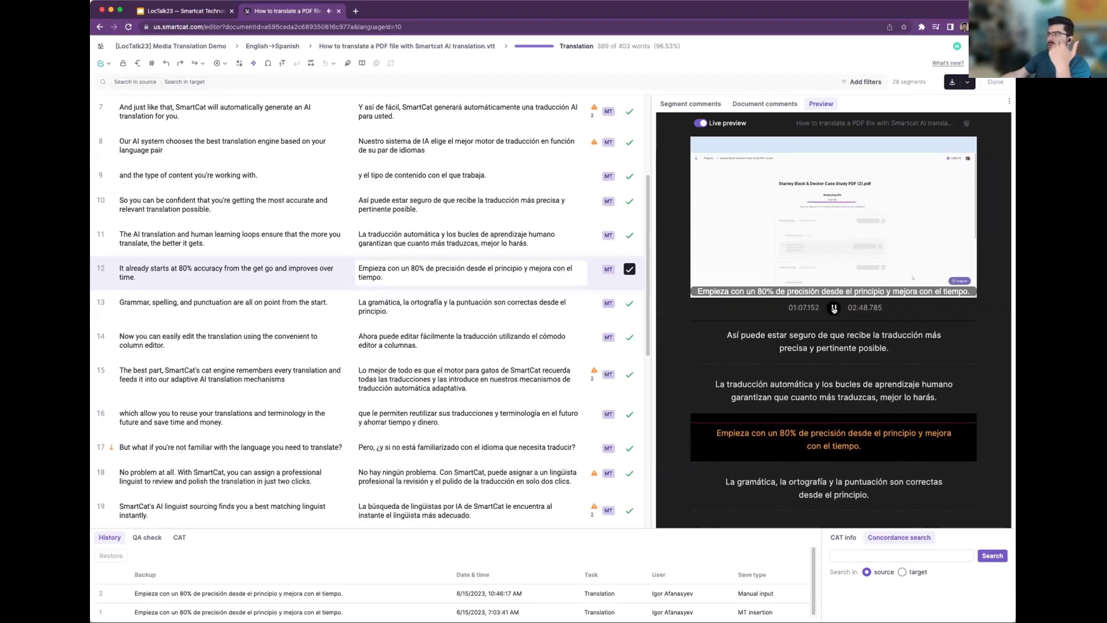
click(834, 309)
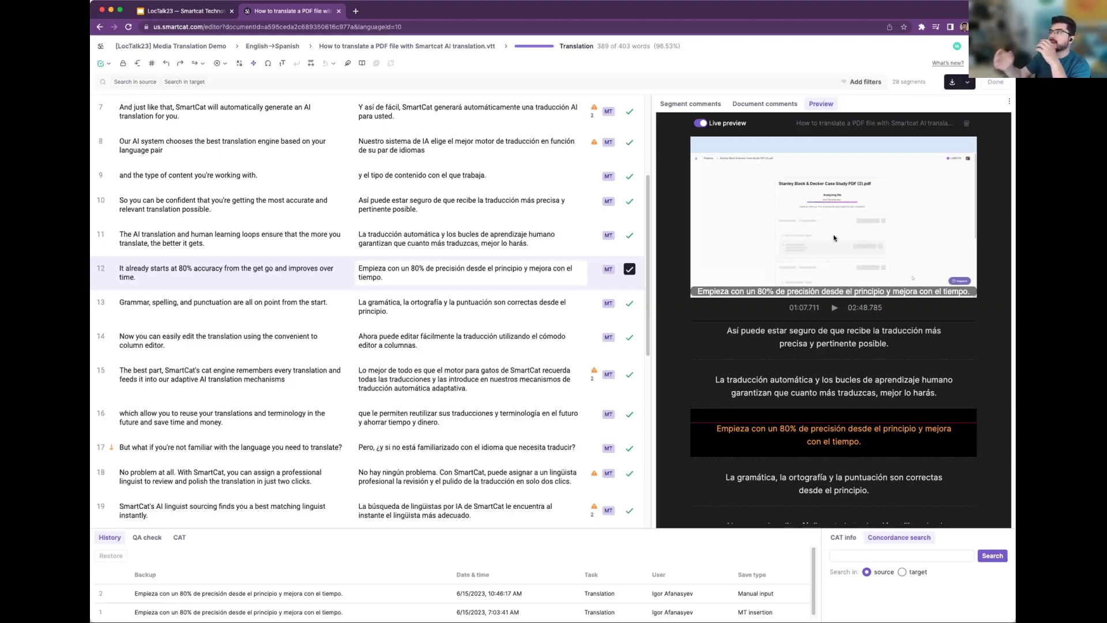
click(970, 84)
click(960, 157)
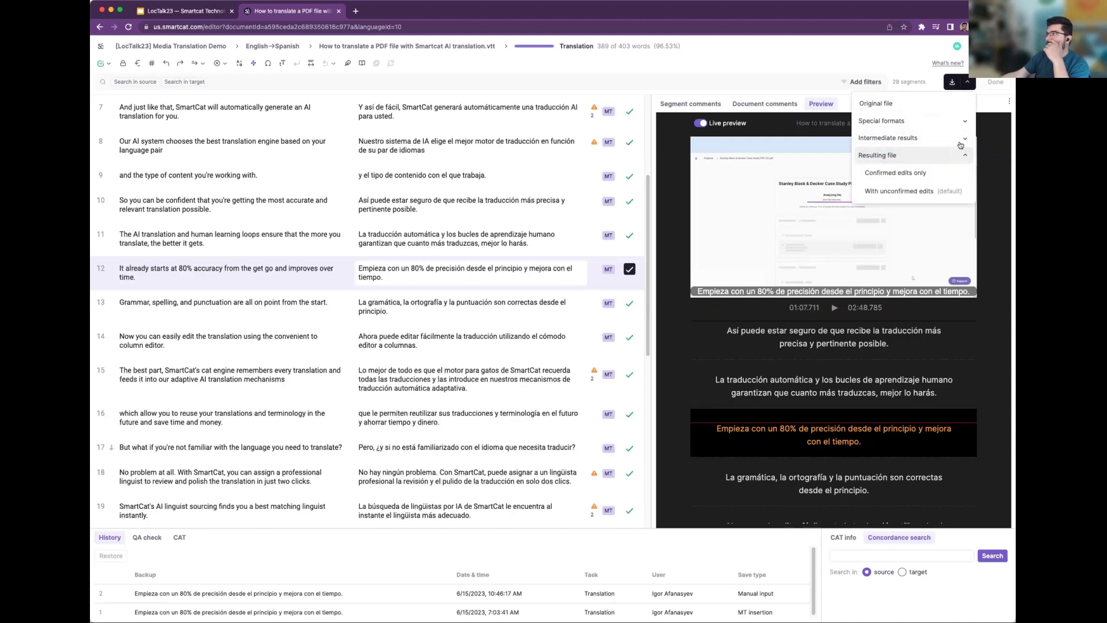
click(865, 51)
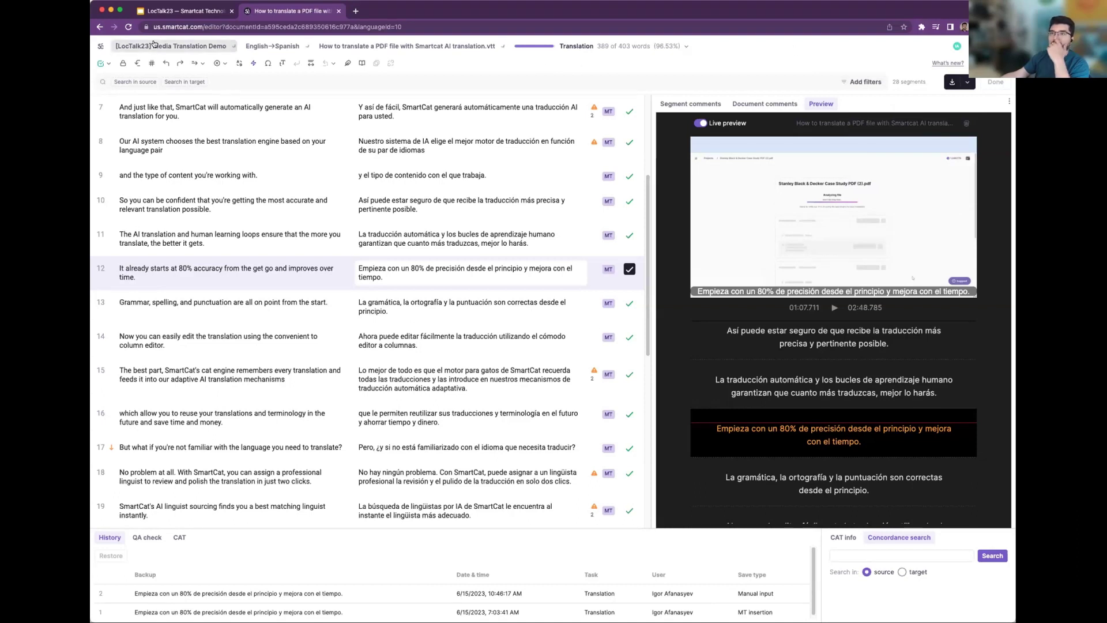
From the project's files, open the mp4 document How to translate a PDF file with Smartcat AI translation_transcription_demo and preview segments 15 and 16.
click(101, 48)
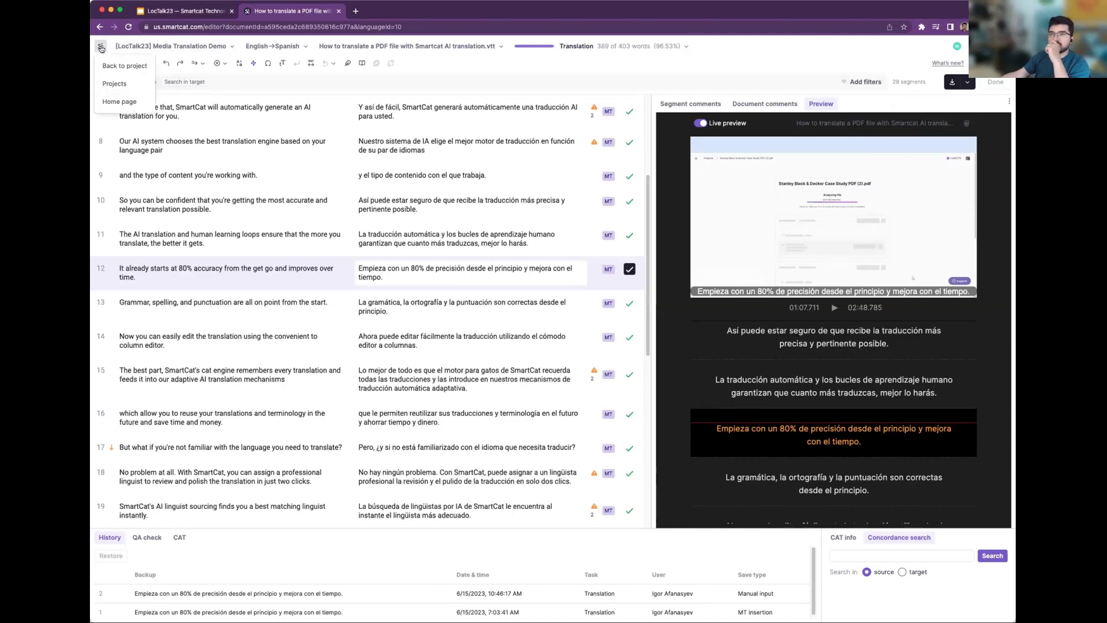
click(123, 67)
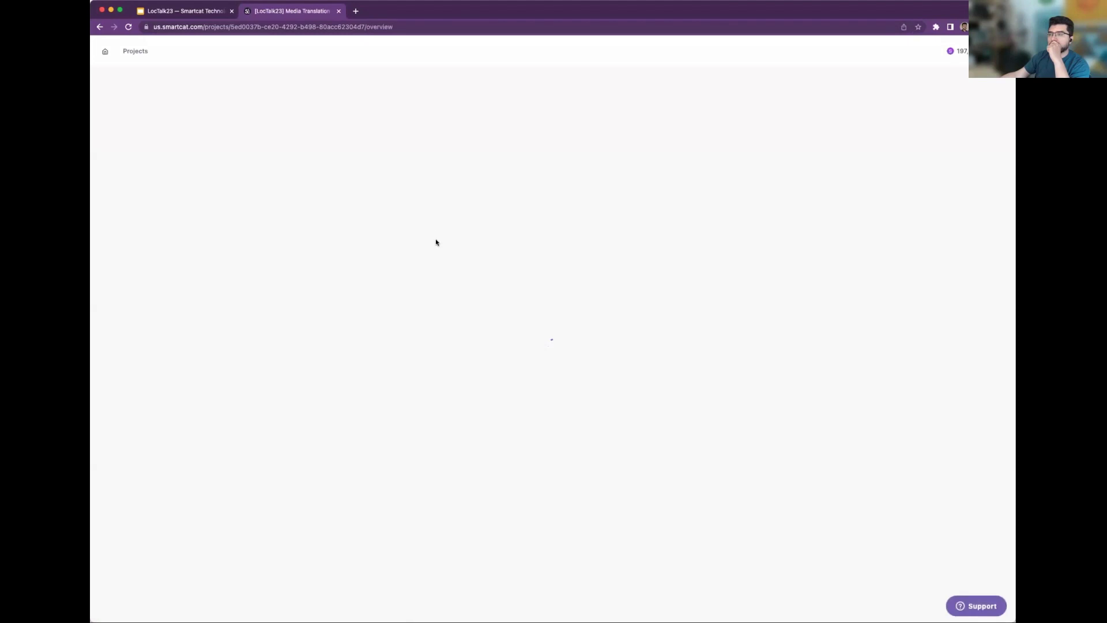
click(517, 52)
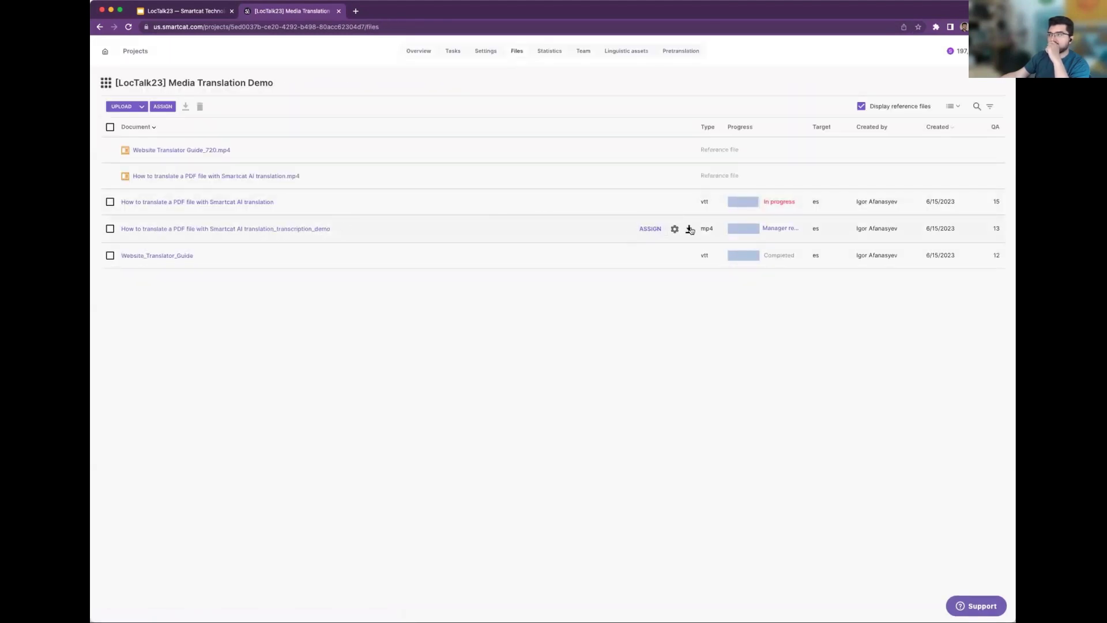
click(285, 229)
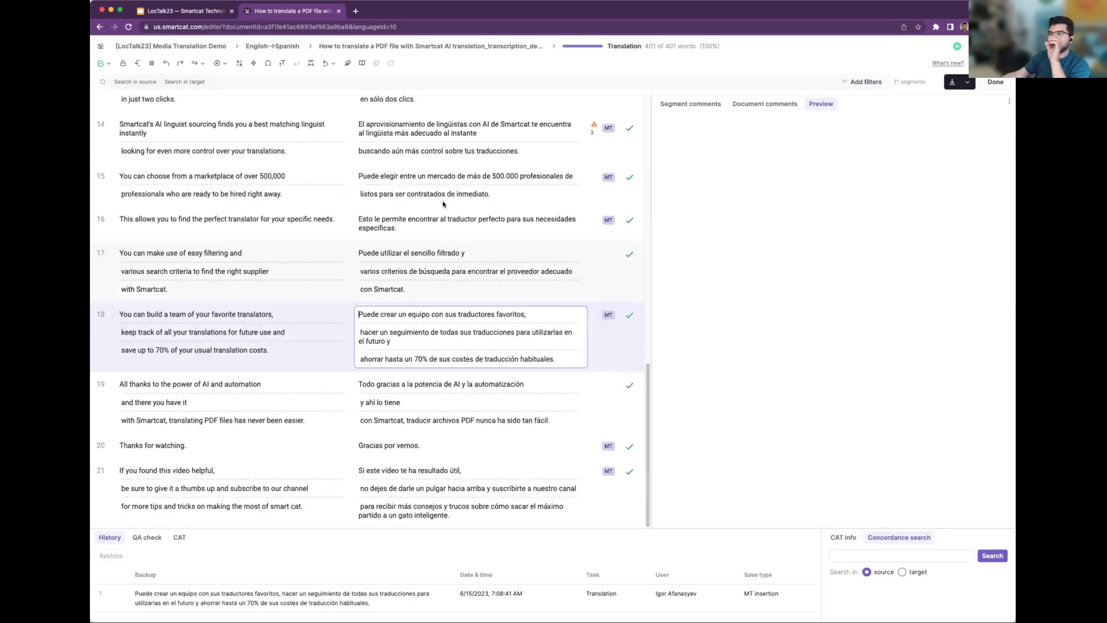
click(436, 176)
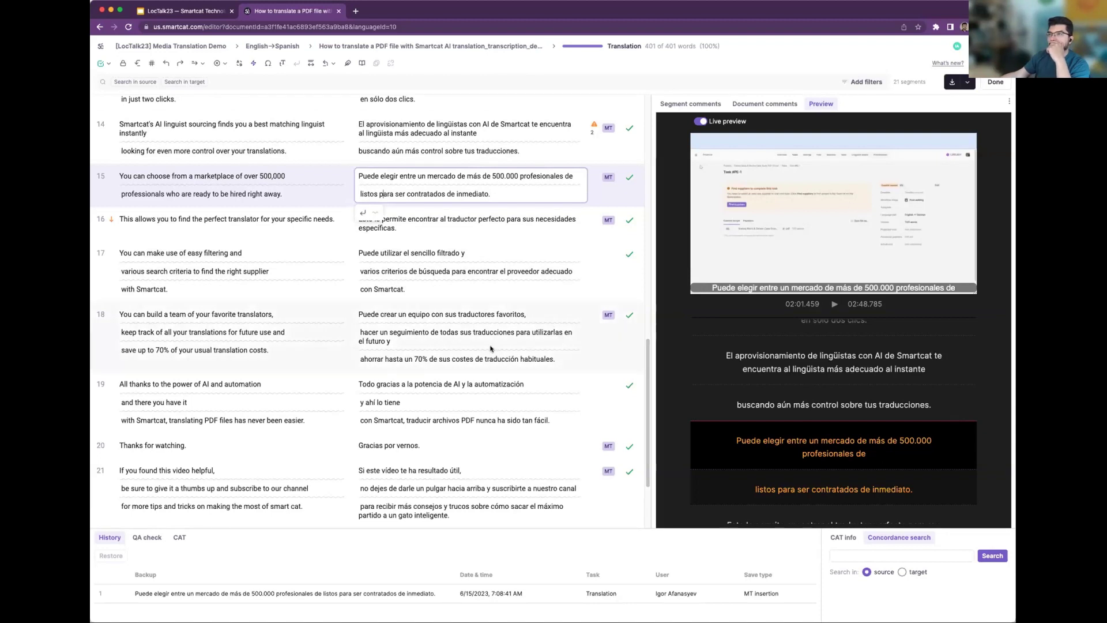
click(472, 221)
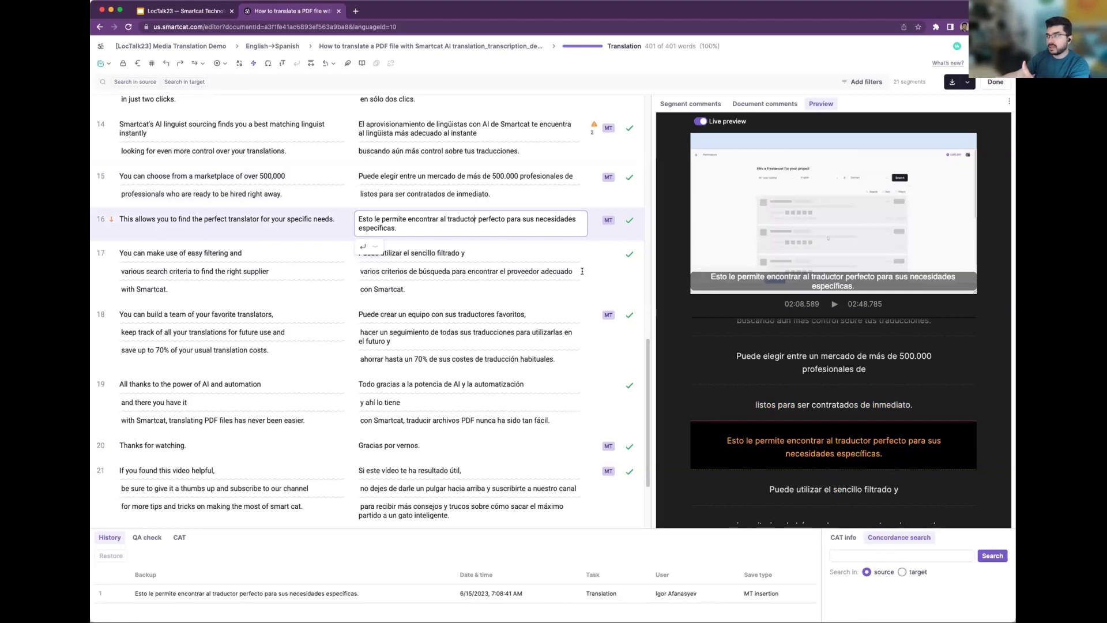
Export the confirmed edits as an MP4 with burned-in subtitles, checking several rendered subtitles before starting the video export.
click(968, 85)
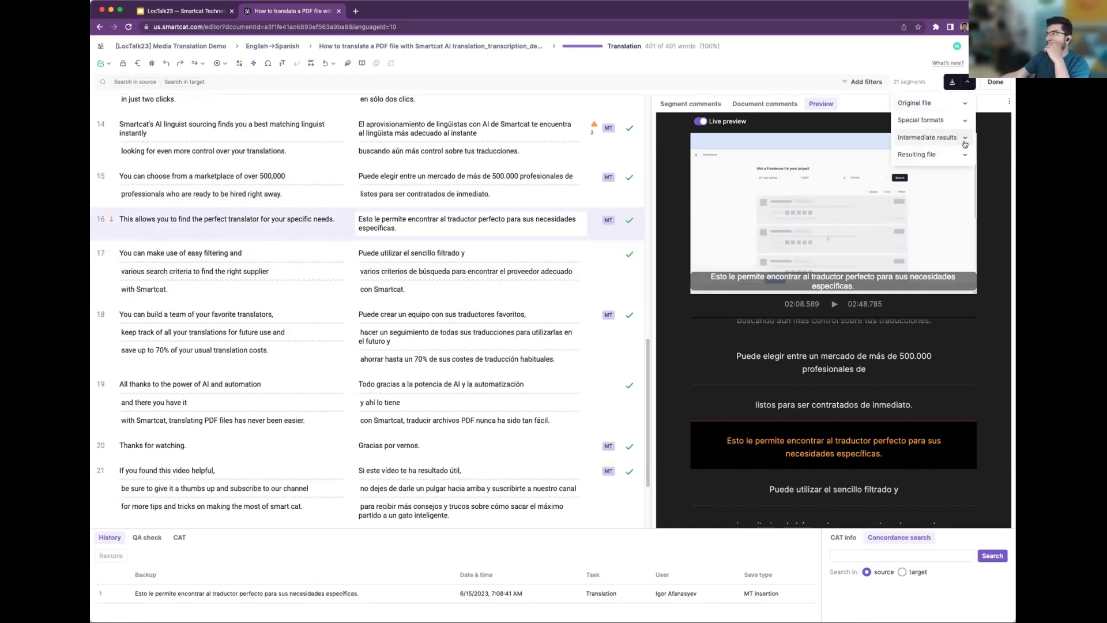
click(963, 157)
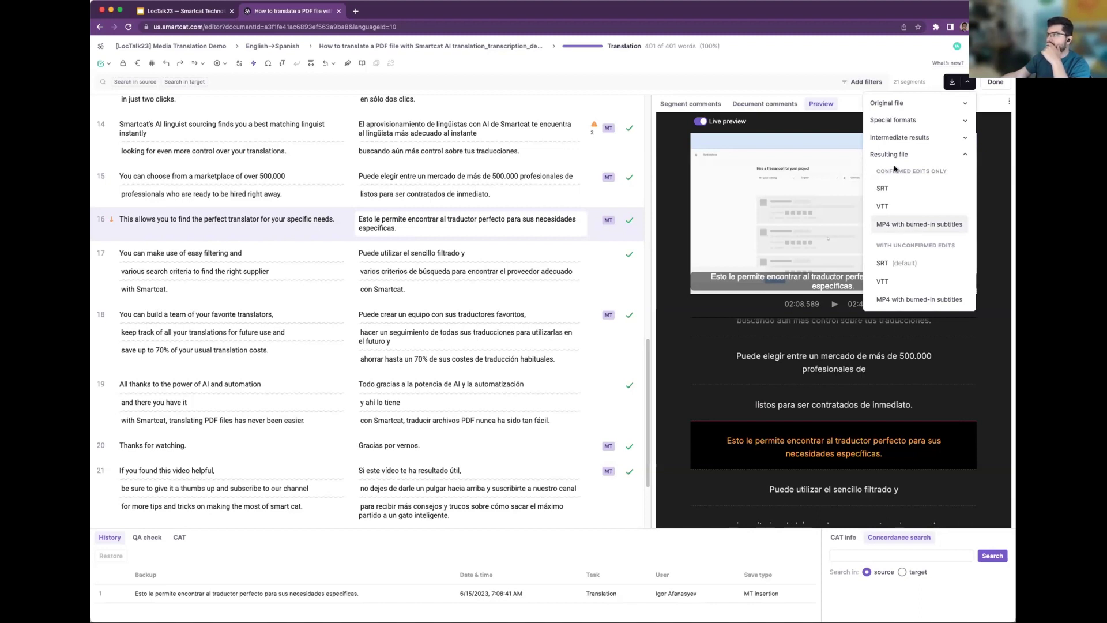
click(904, 226)
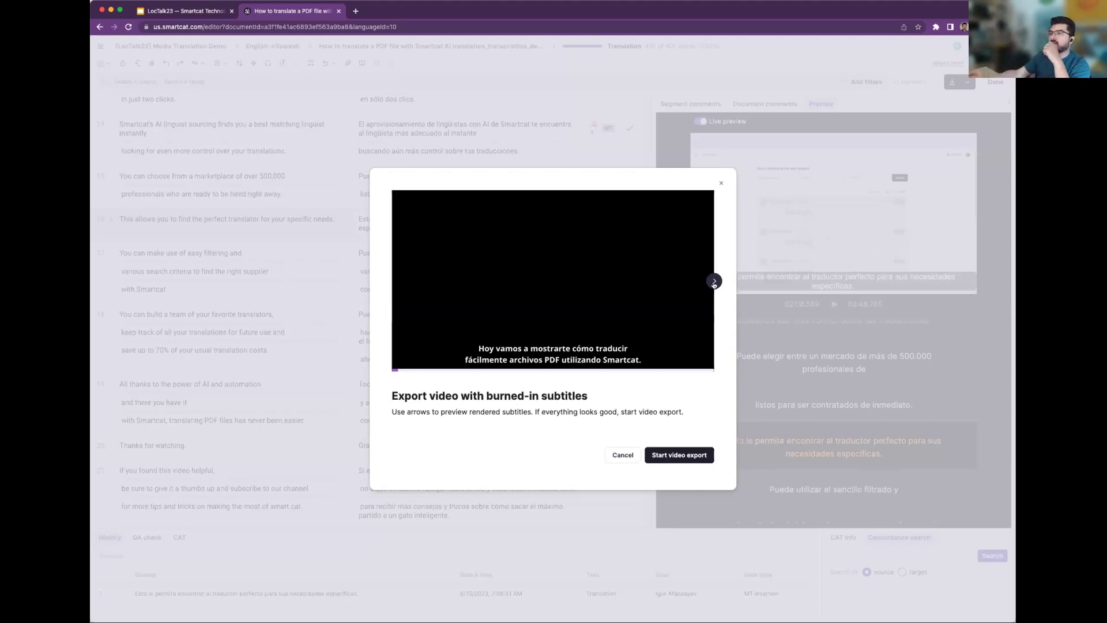
click(714, 283)
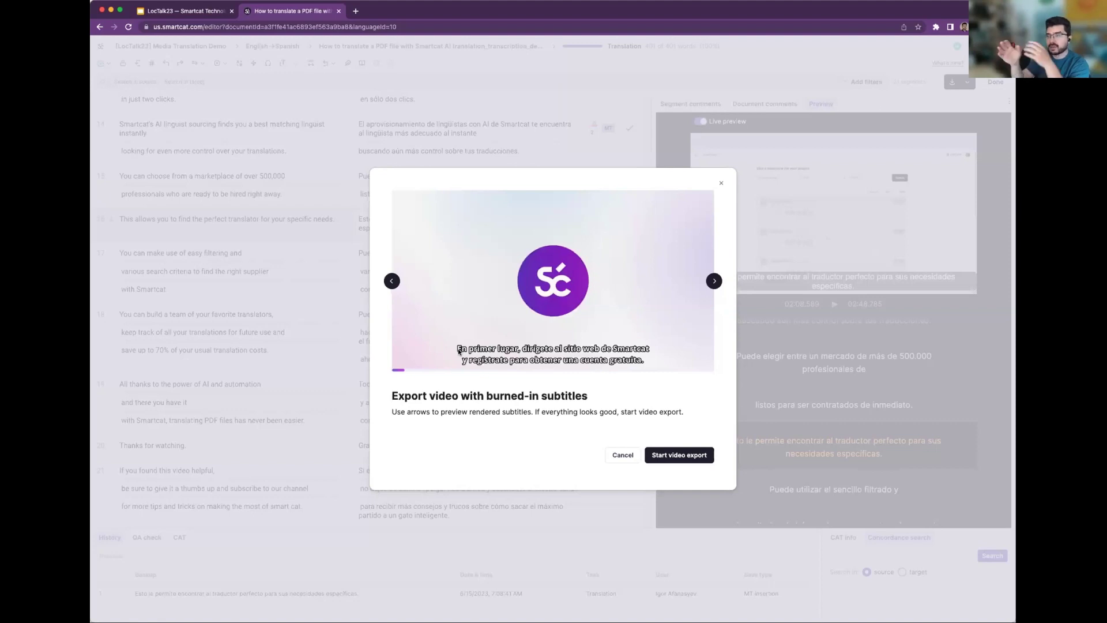
click(712, 283)
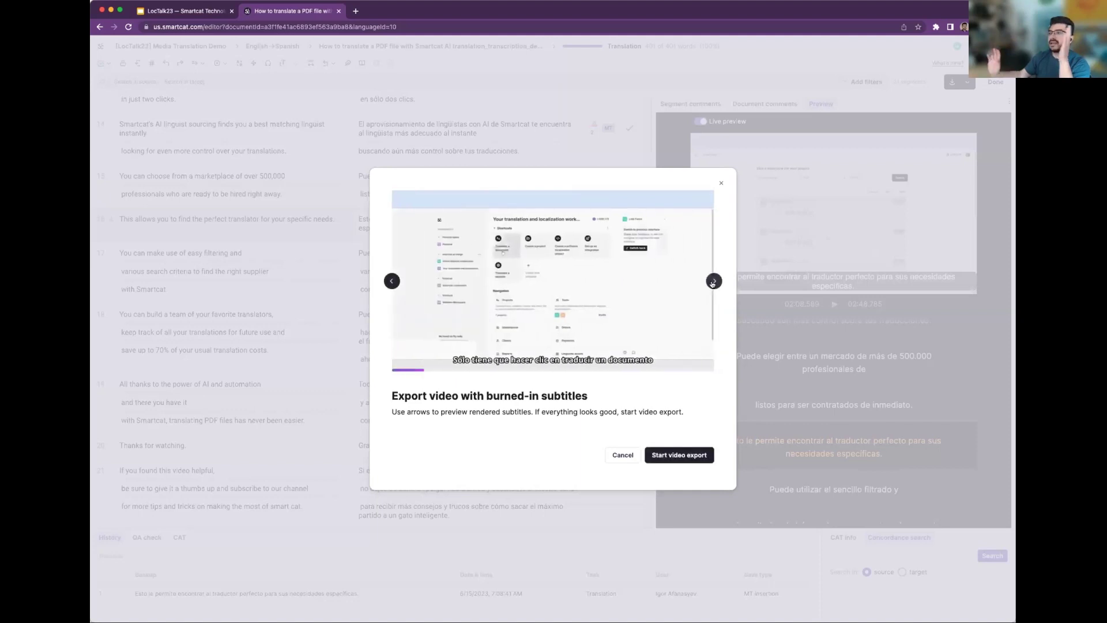
click(712, 282)
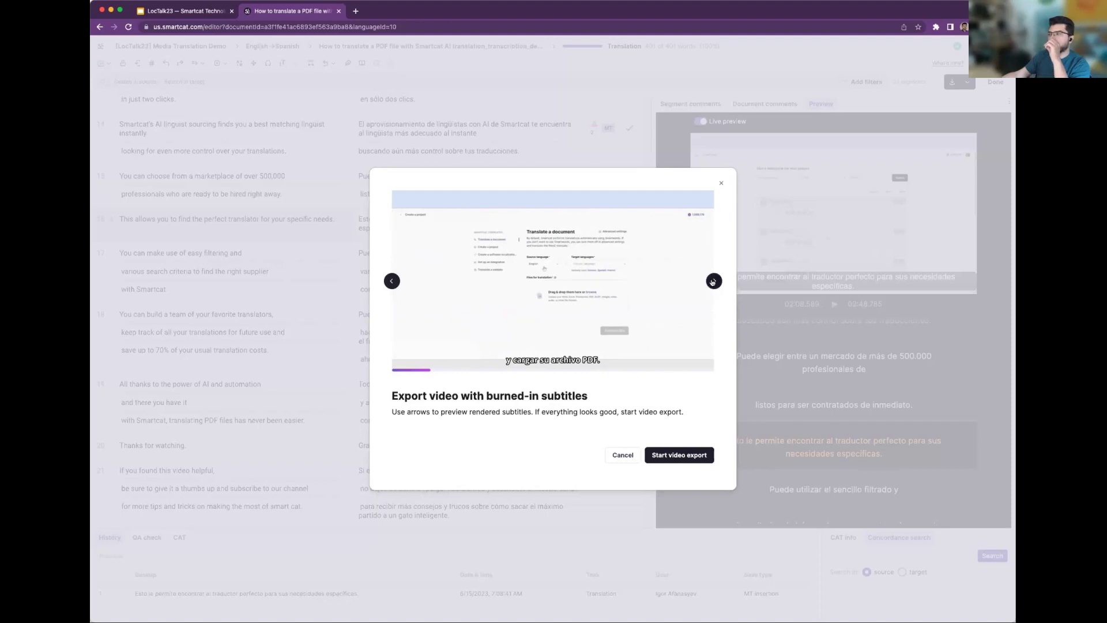
click(713, 282)
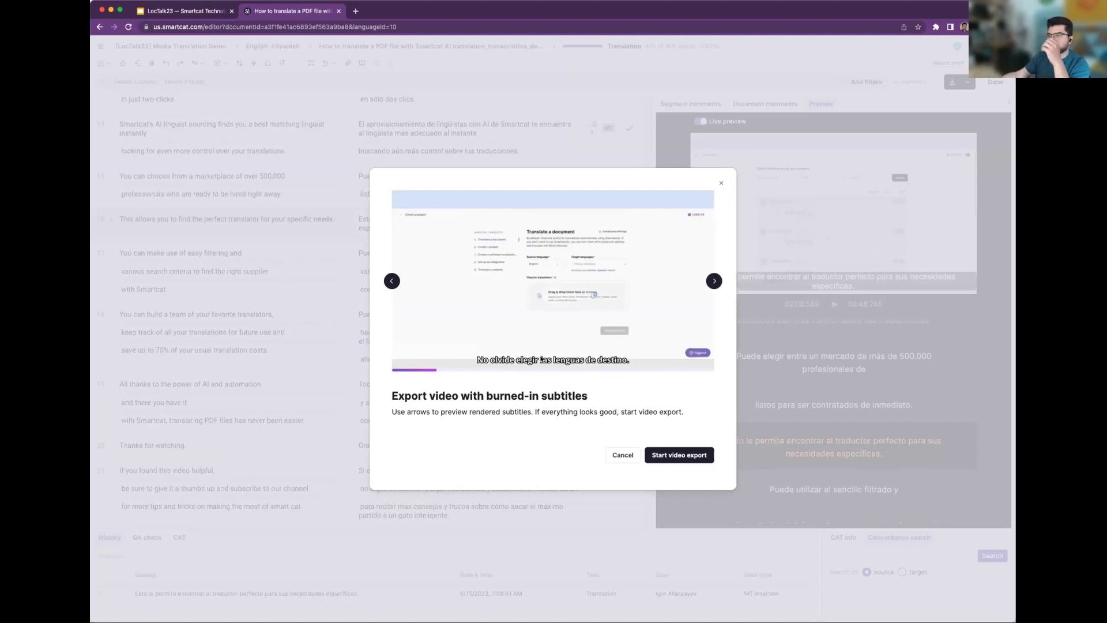
click(713, 281)
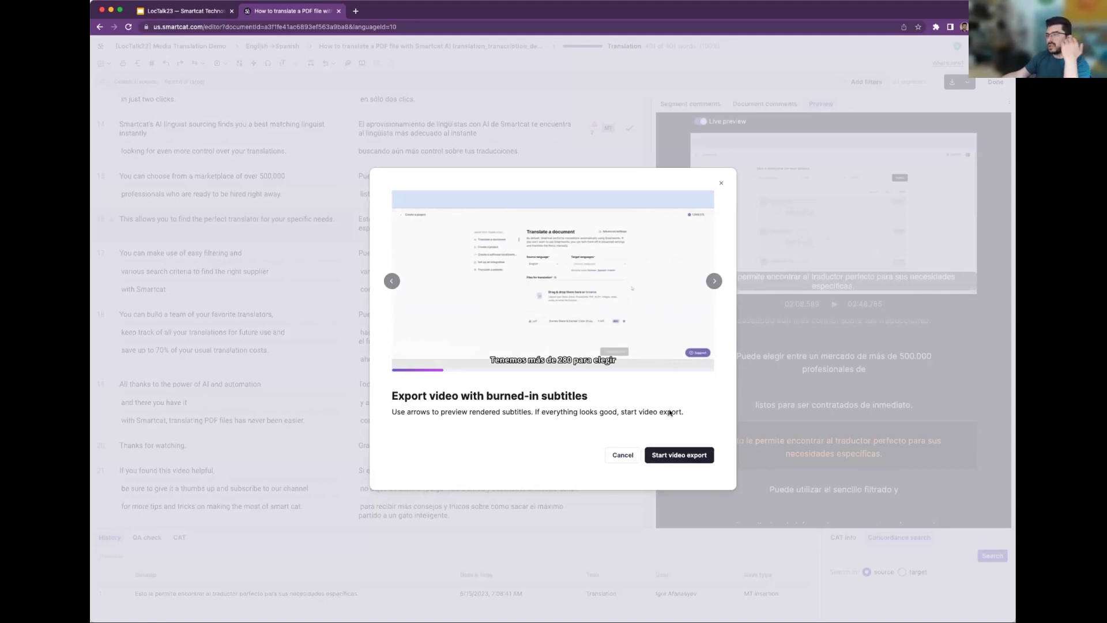
click(672, 455)
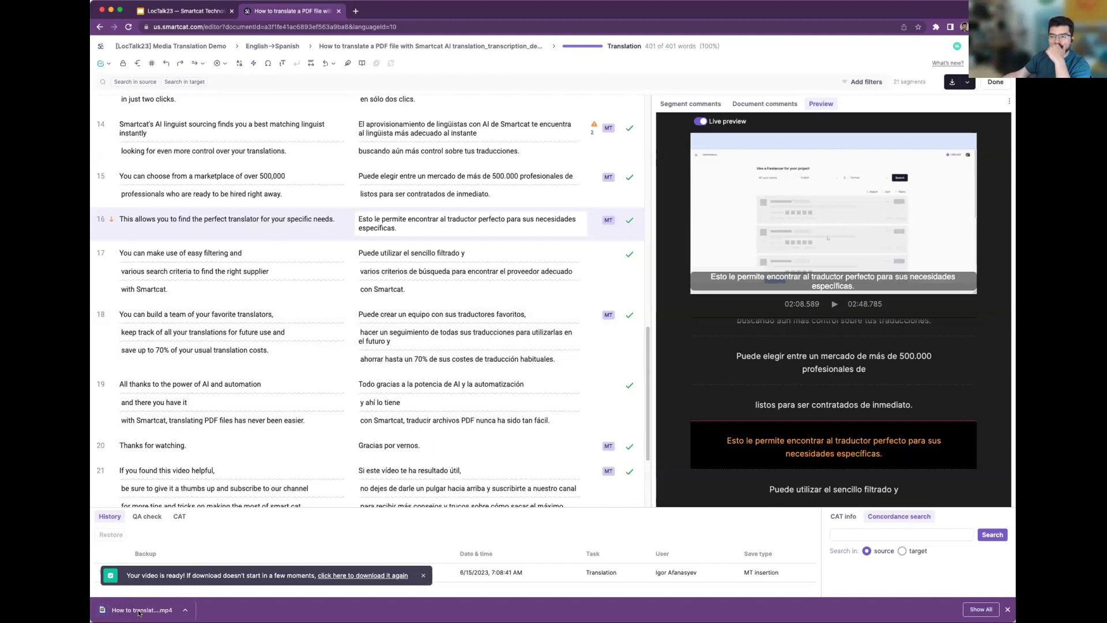
Open the exported MP4 in a new browser tab and skip ahead in the video to check its burned-in Spanish subtitles.
drag(103, 609, 352, 11)
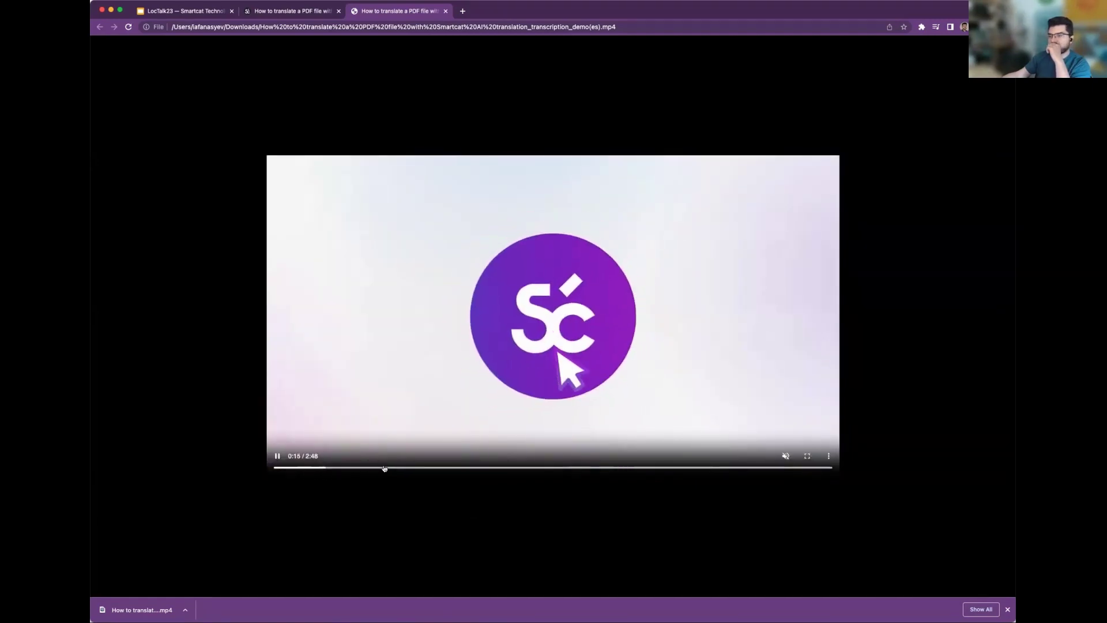
click(405, 468)
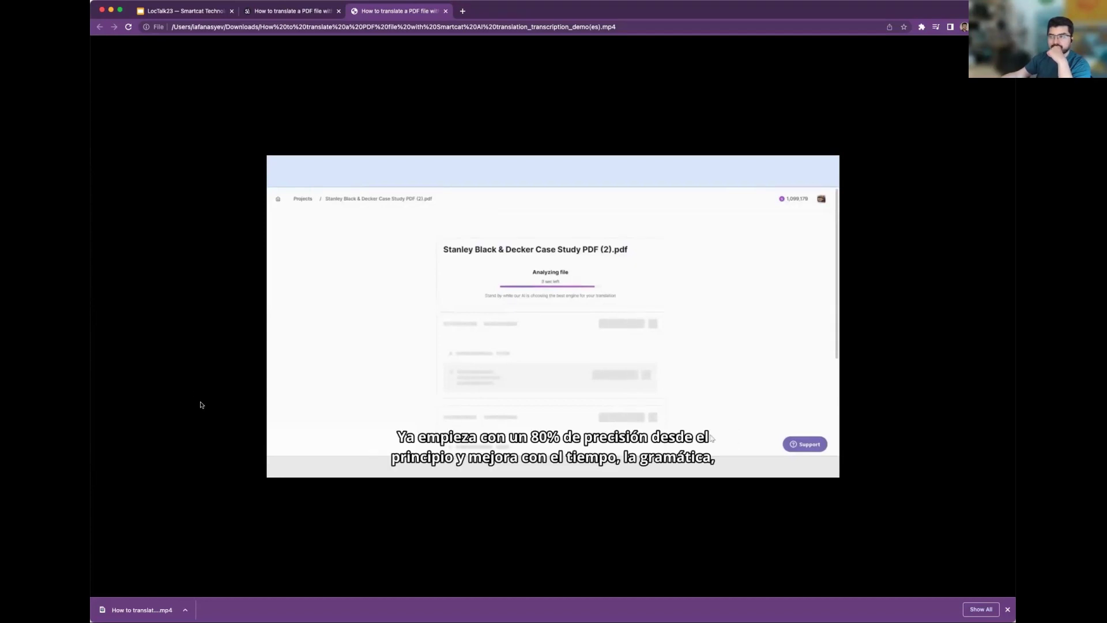
Pause and close the exported video, and look back over the earlier Spanish subtitle segments in the editor.
mouse_move(277, 456)
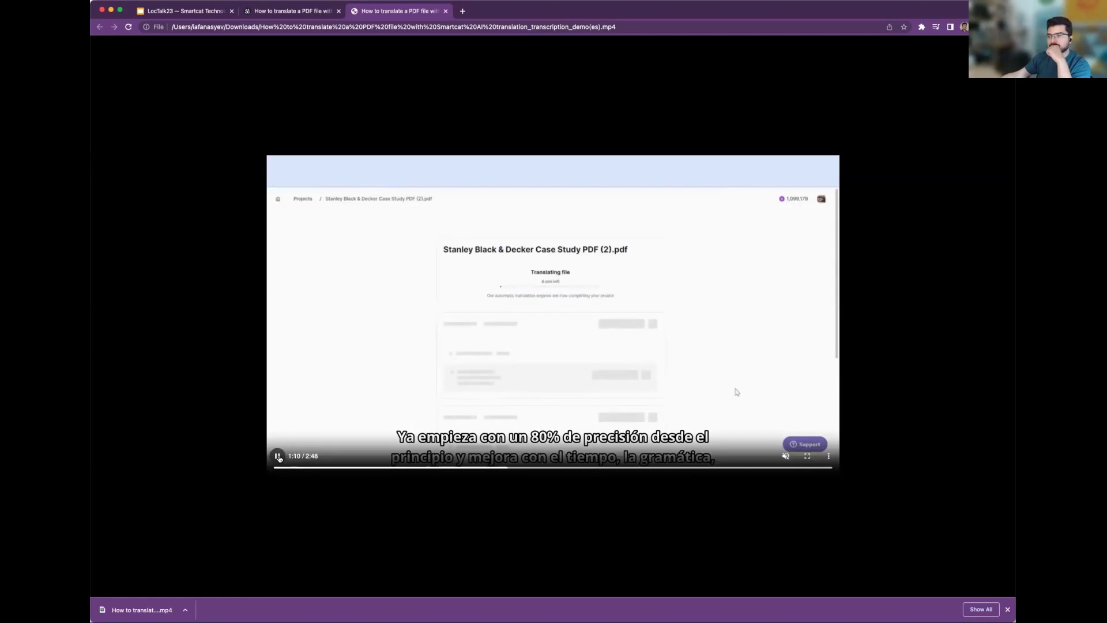
click(277, 456)
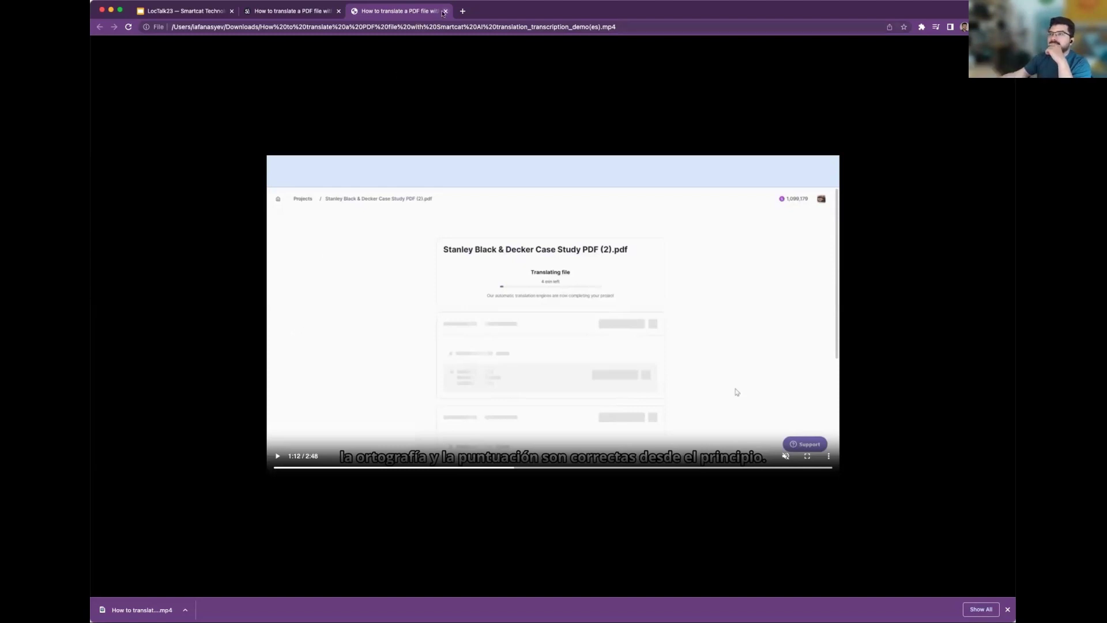
key(super+w)
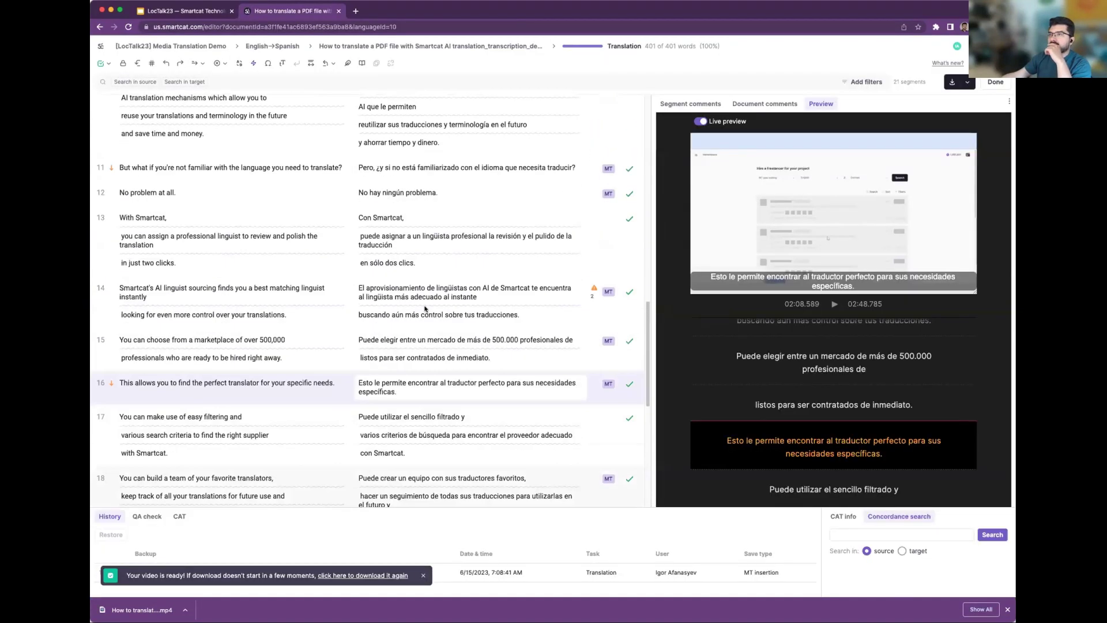
scroll(432, 312, up, 5)
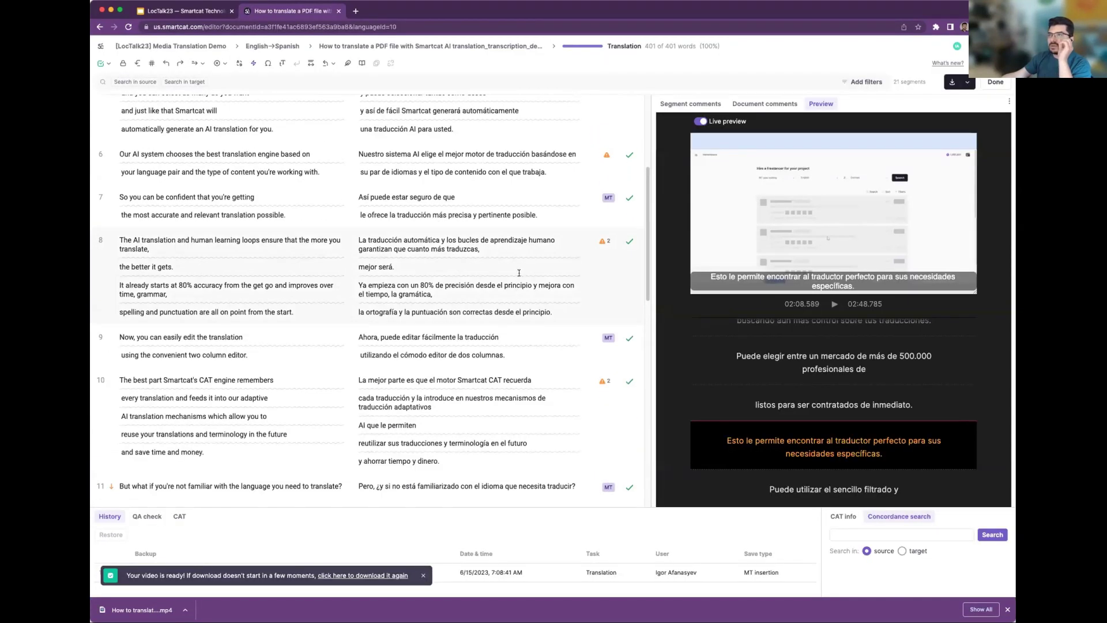
scroll(515, 286, up, 4)
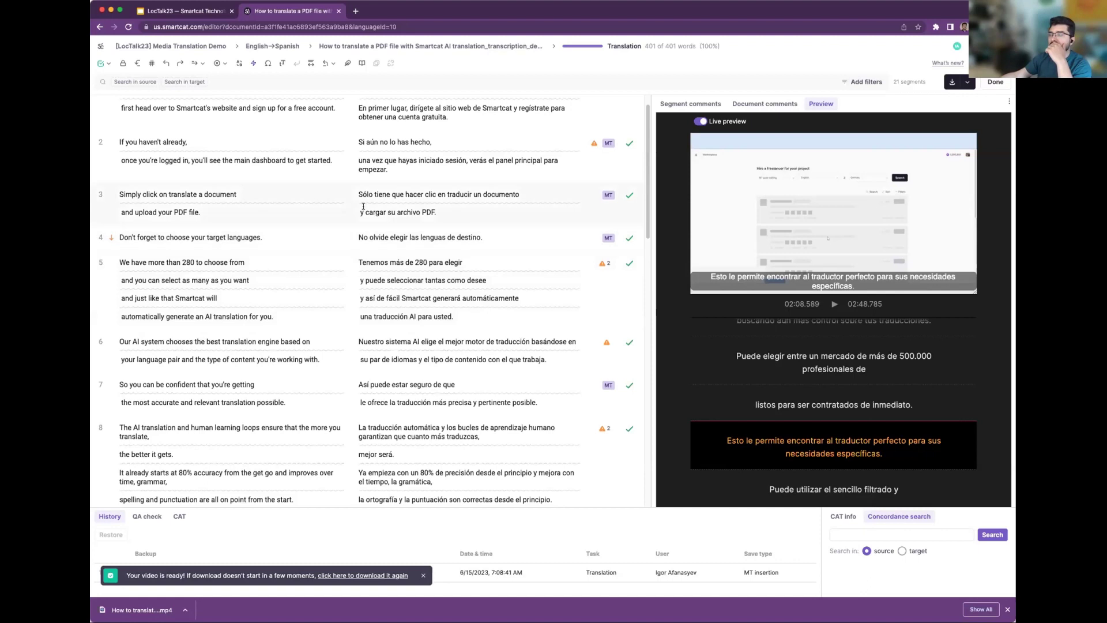
Leave the editor for the projects list and open a new project form based on the Create a project template.
click(107, 49)
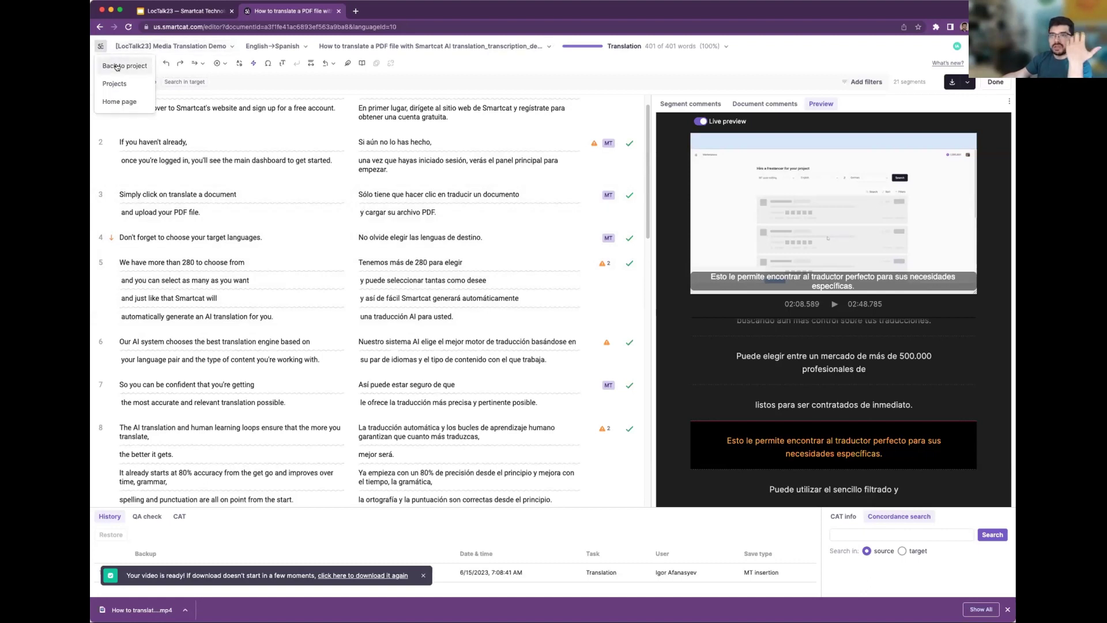
click(118, 67)
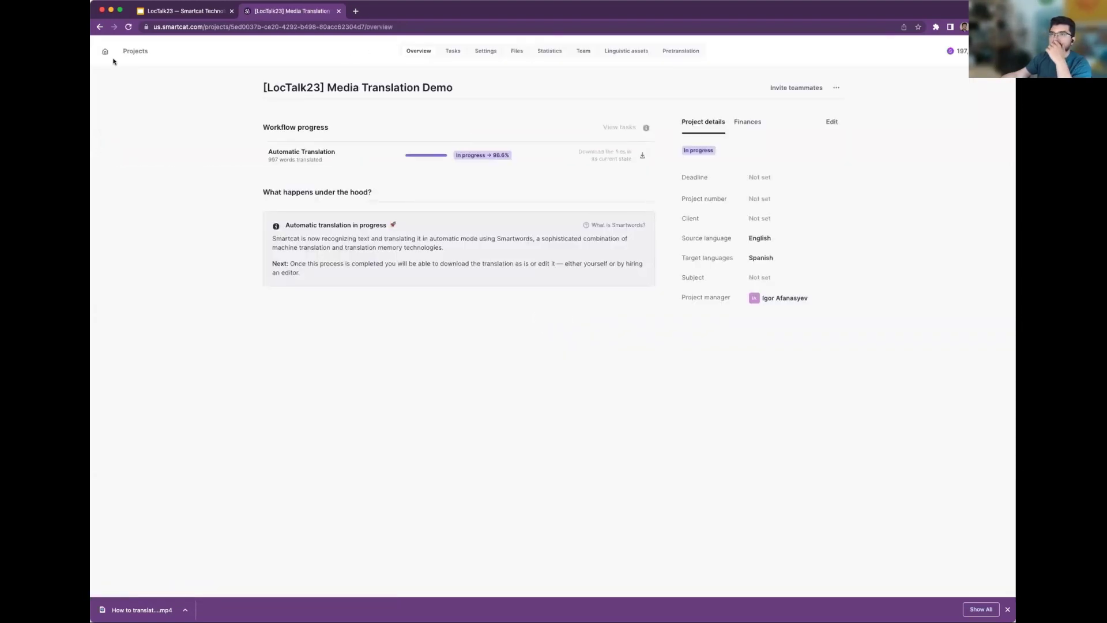
click(135, 52)
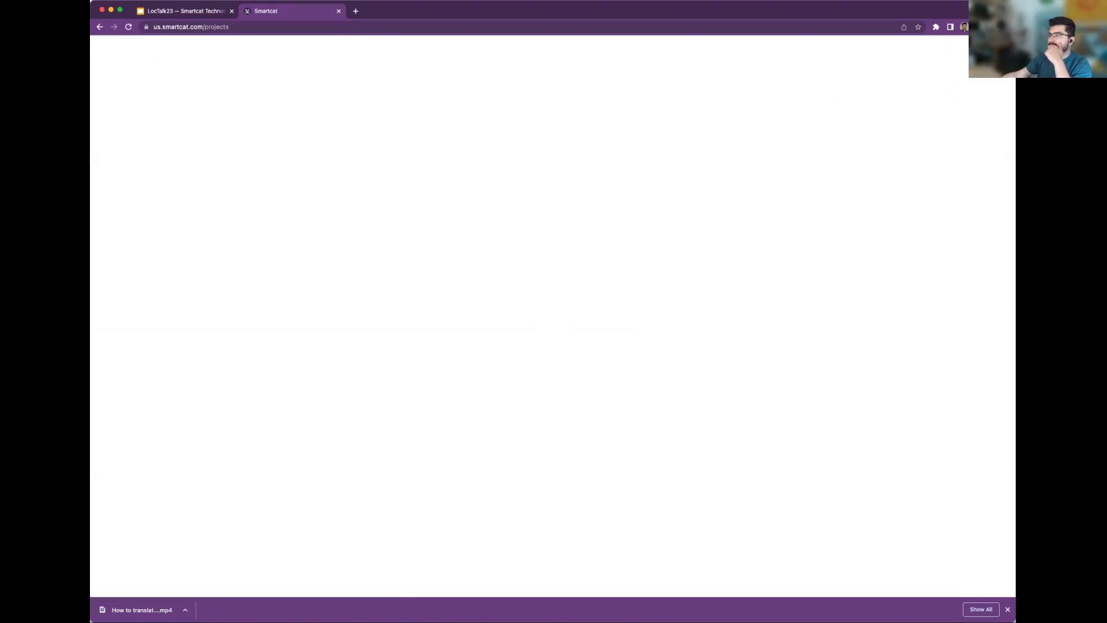
click(992, 91)
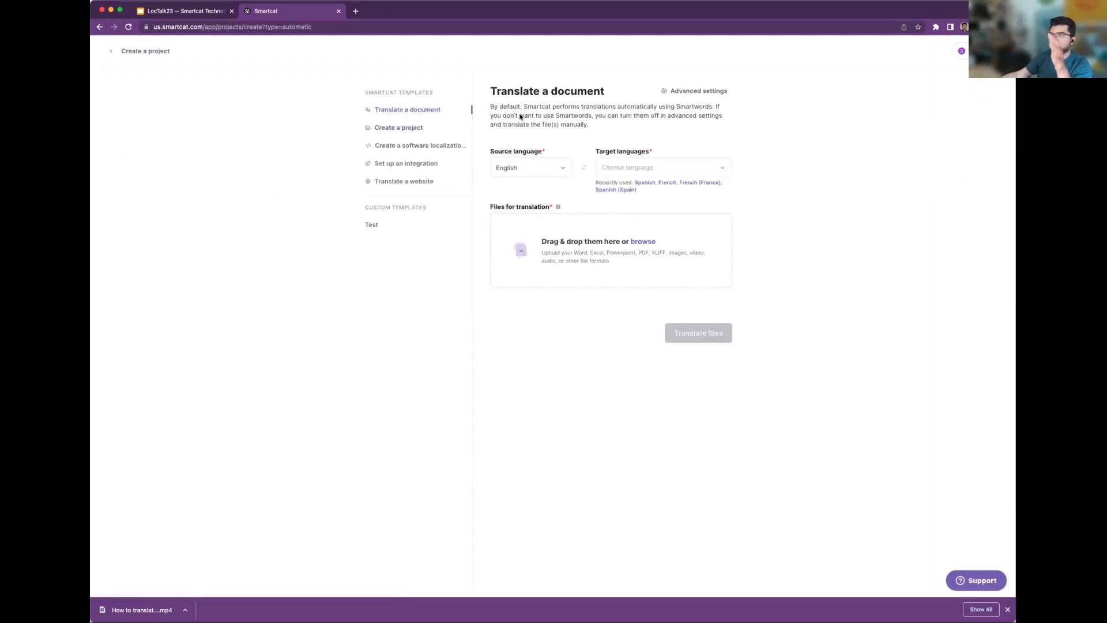
click(405, 127)
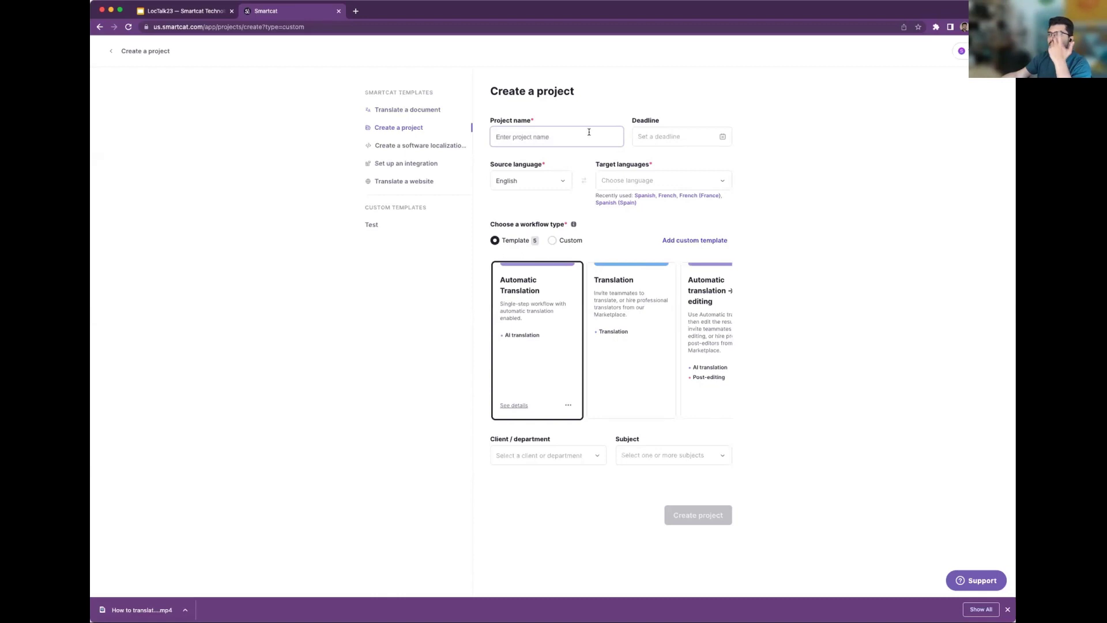
Browse the available workflow templates, from Automatic Translation through Translation → editing → proofreading, and return to the first one.
click(731, 340)
mouse_move(569, 314)
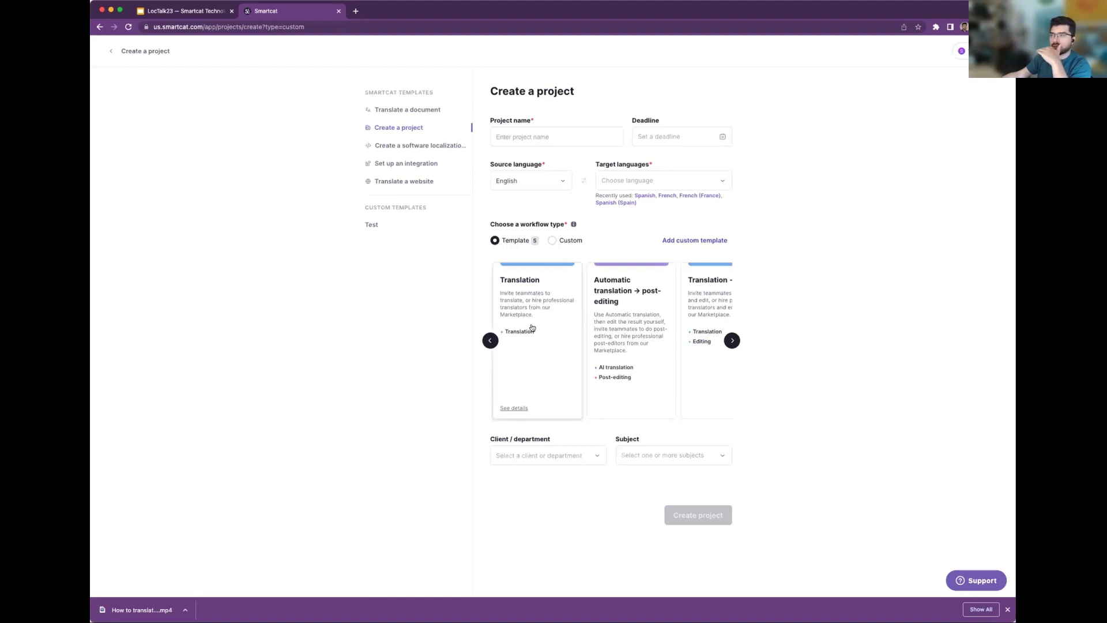
click(731, 340)
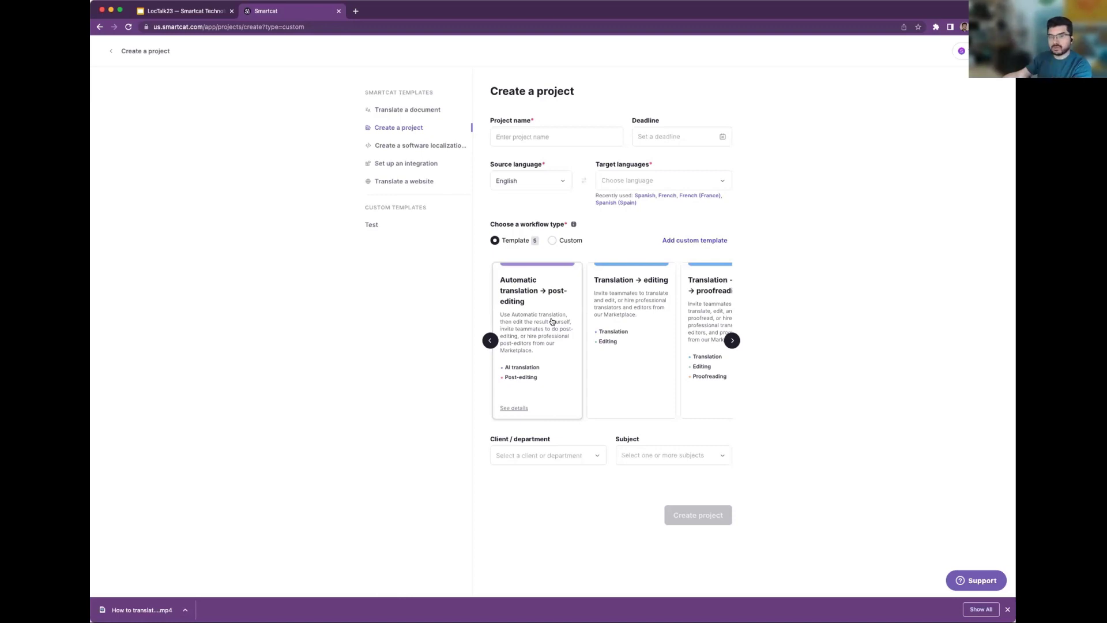
click(731, 340)
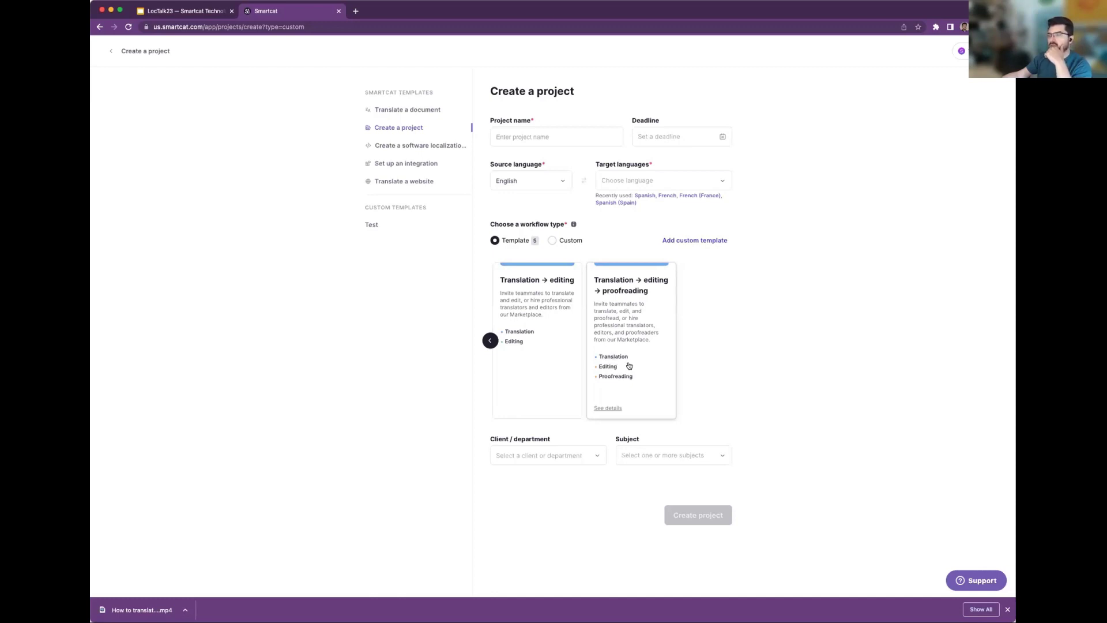
click(490, 340)
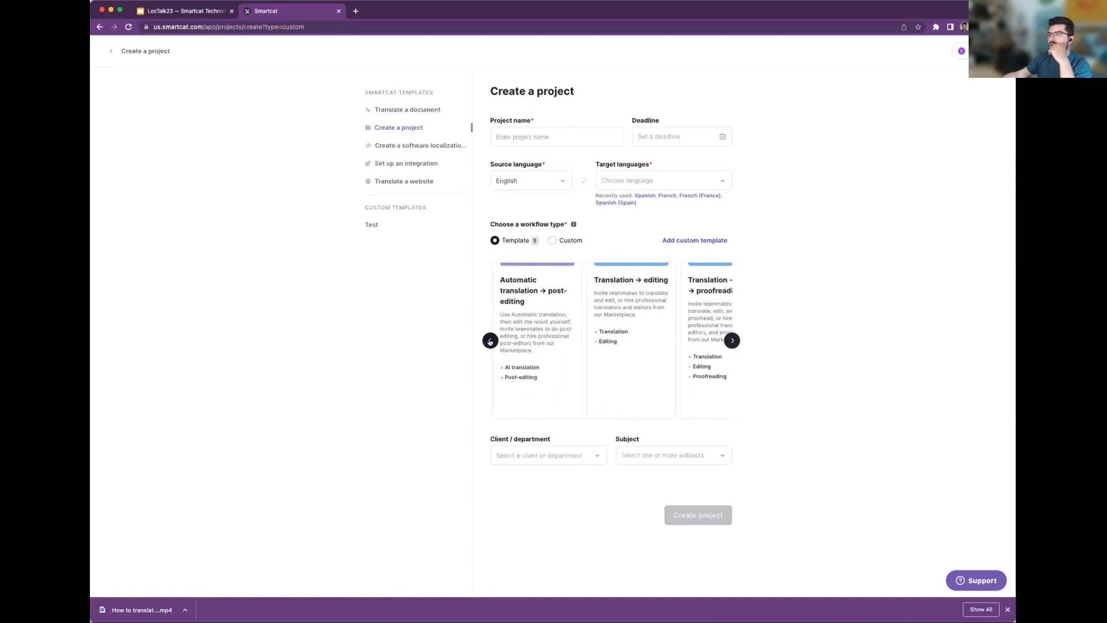
click(490, 341)
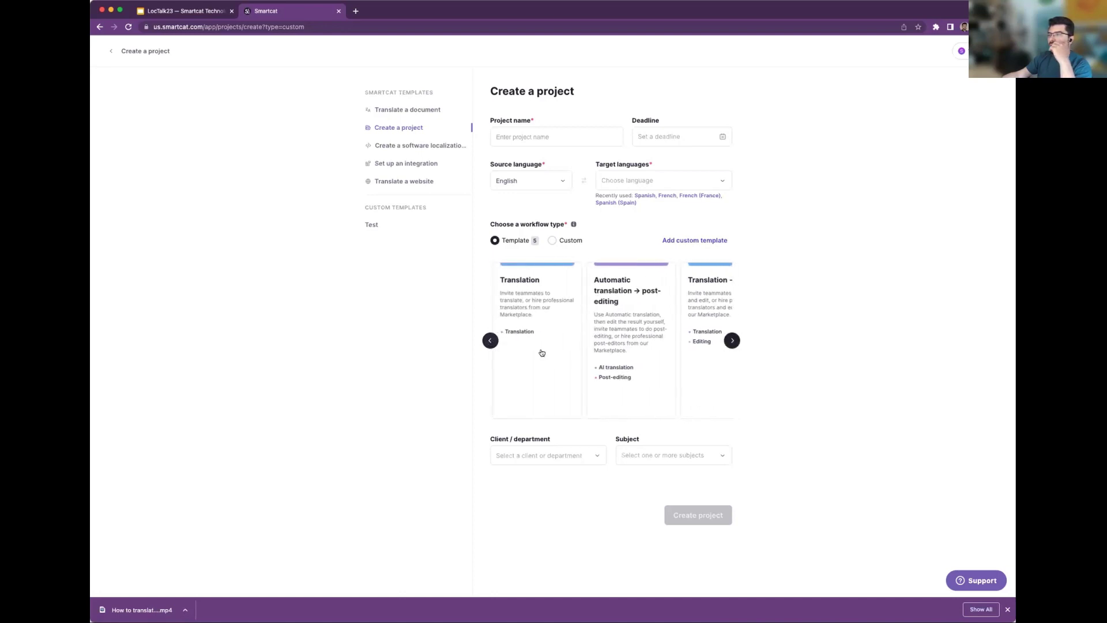
click(490, 341)
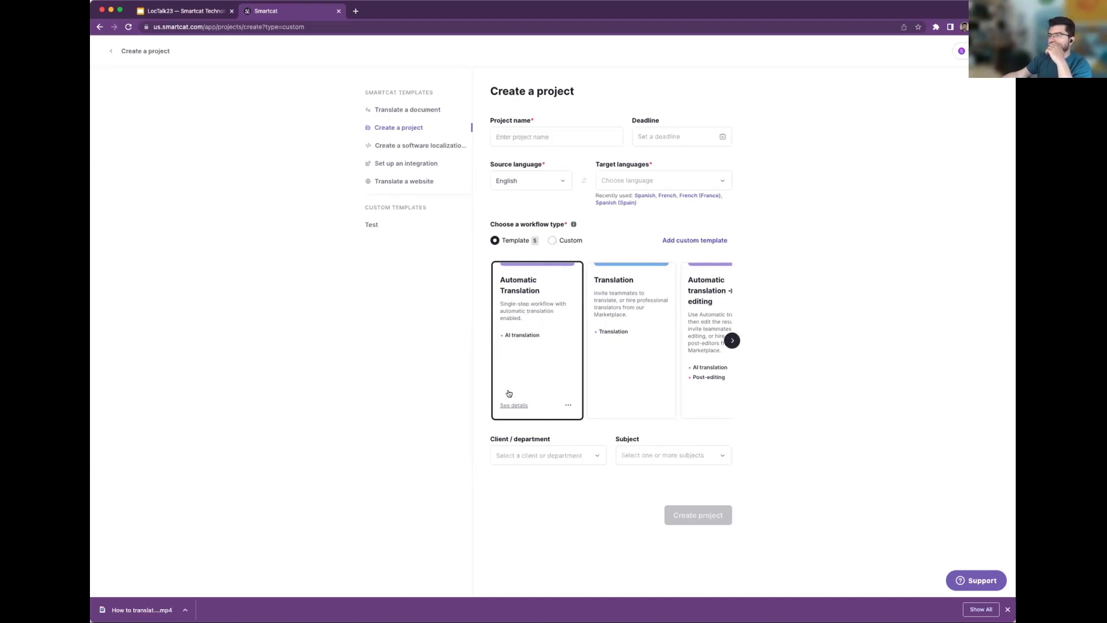
Examine which workflow stages a custom template can include, and leave the project form without creating anything.
click(673, 244)
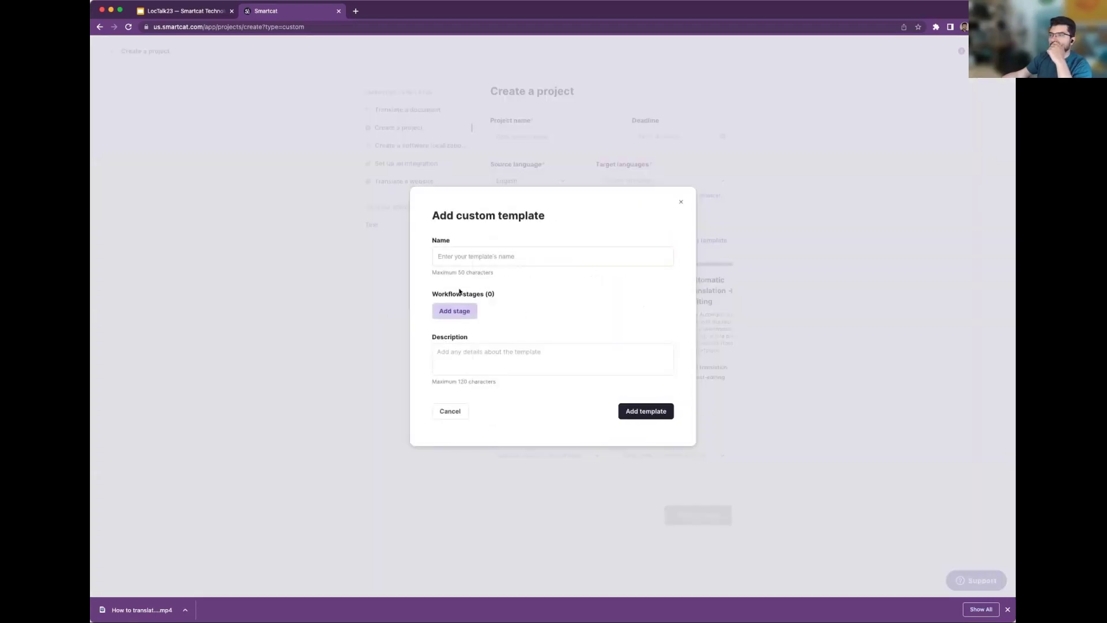
click(455, 310)
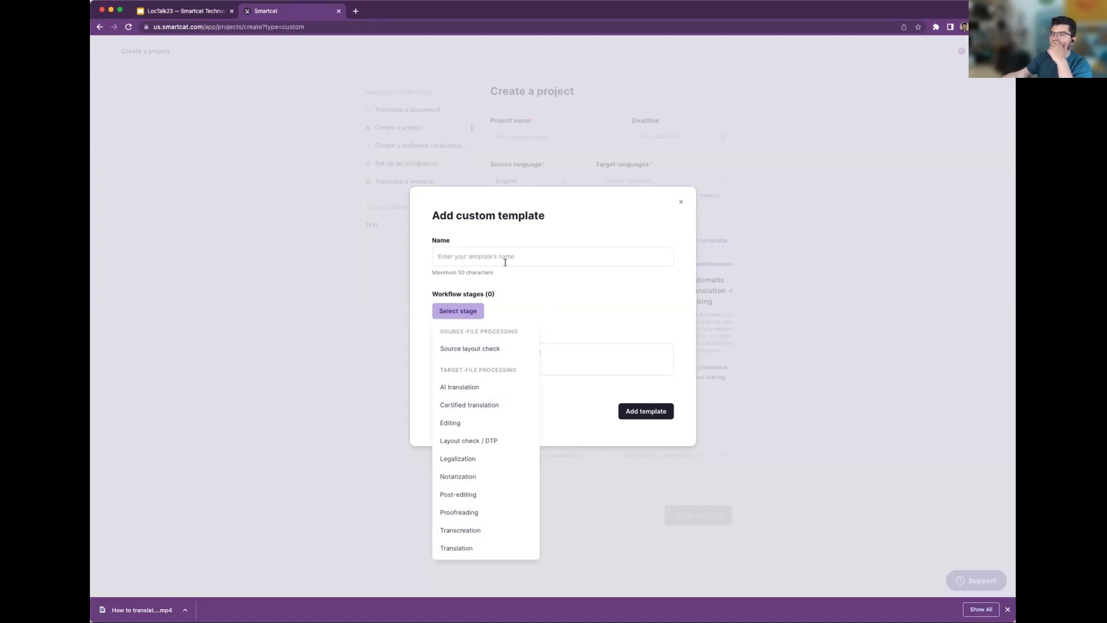
click(589, 420)
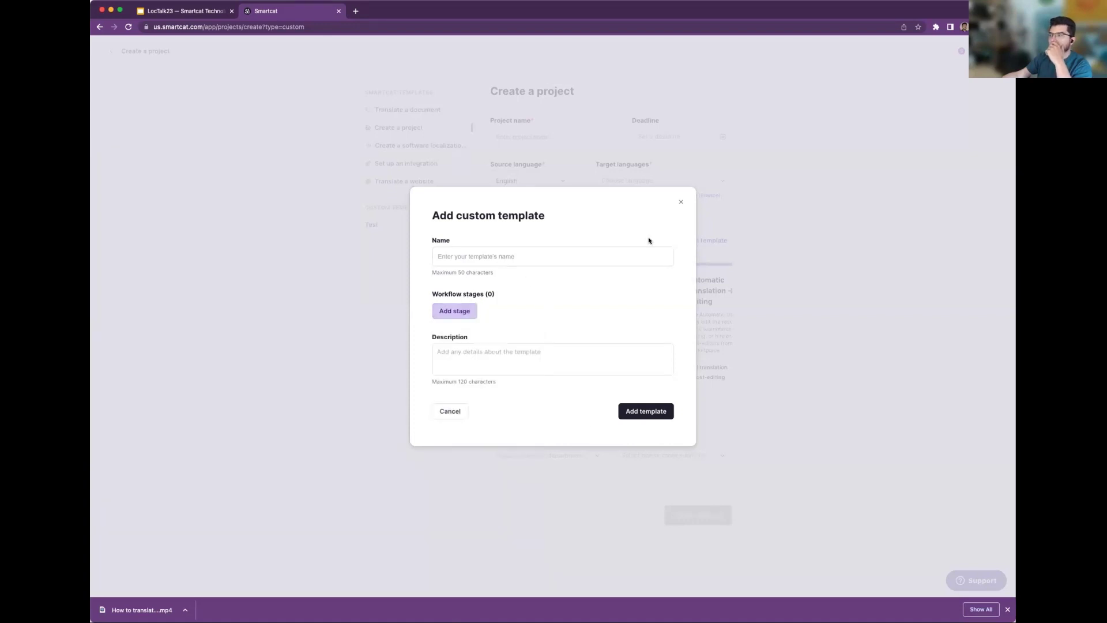
click(681, 202)
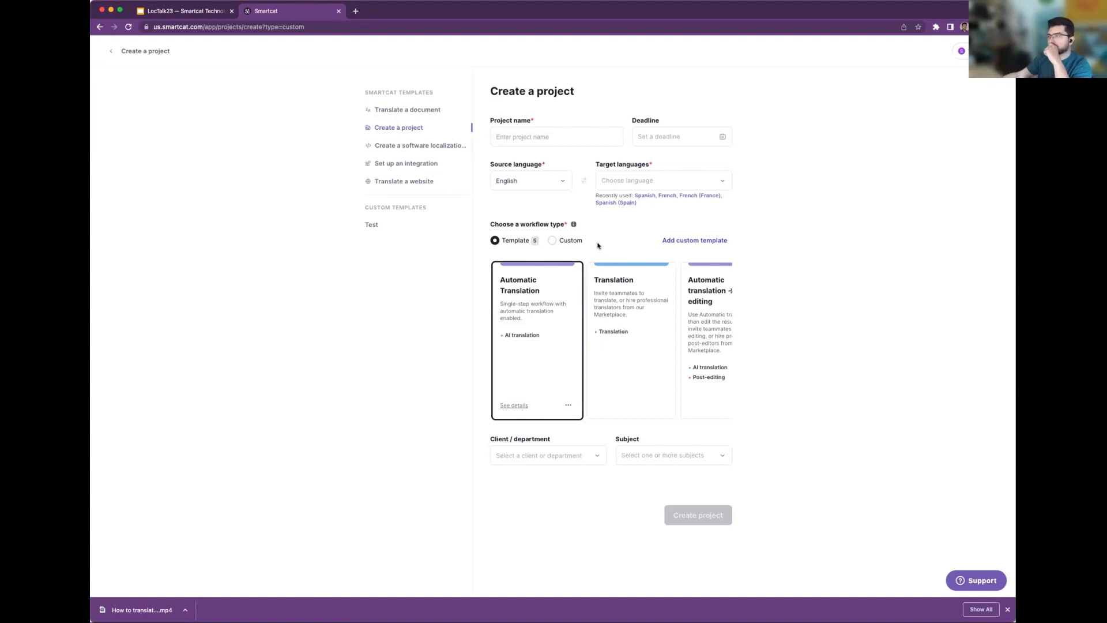
click(110, 53)
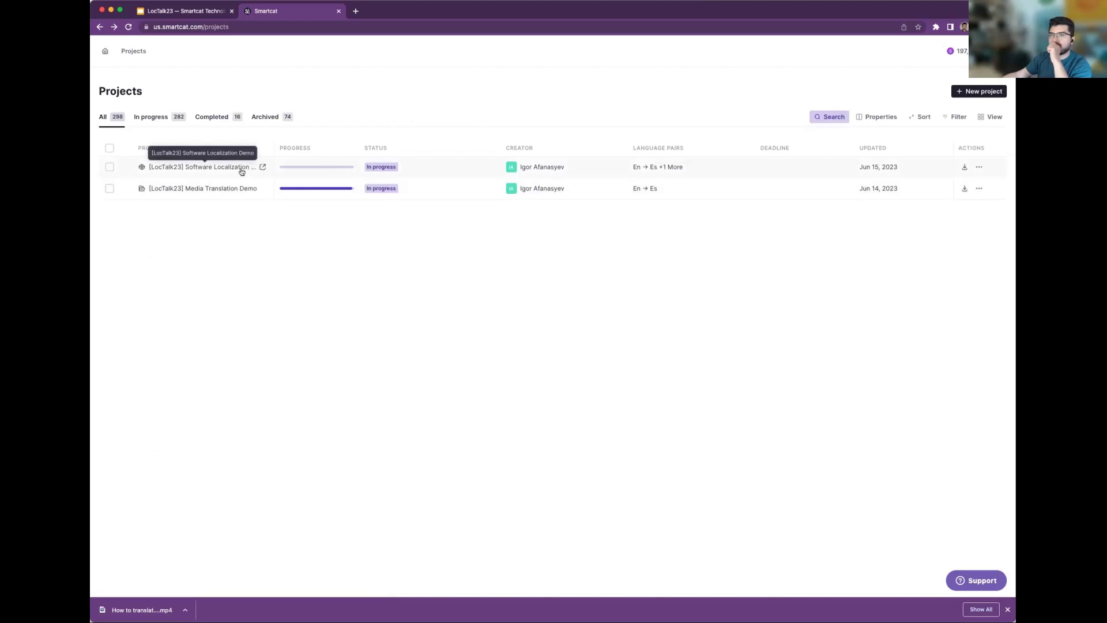
In the [LocTalk23] Media Translation Demo project's settings, add a Post-editing task after Translation in the workflow and save.
click(212, 188)
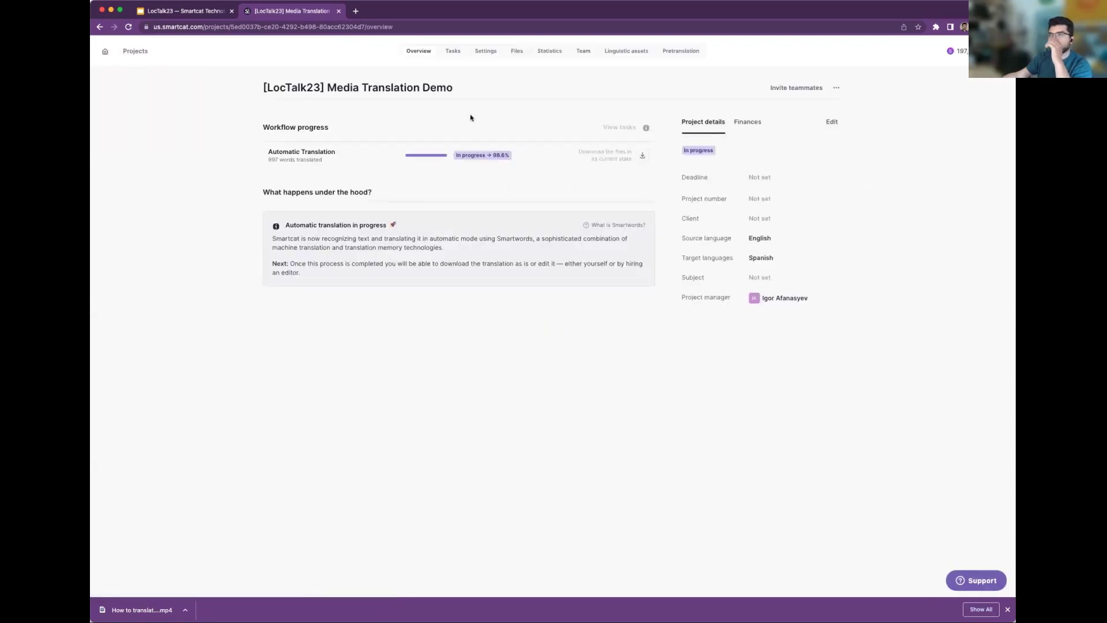
click(485, 52)
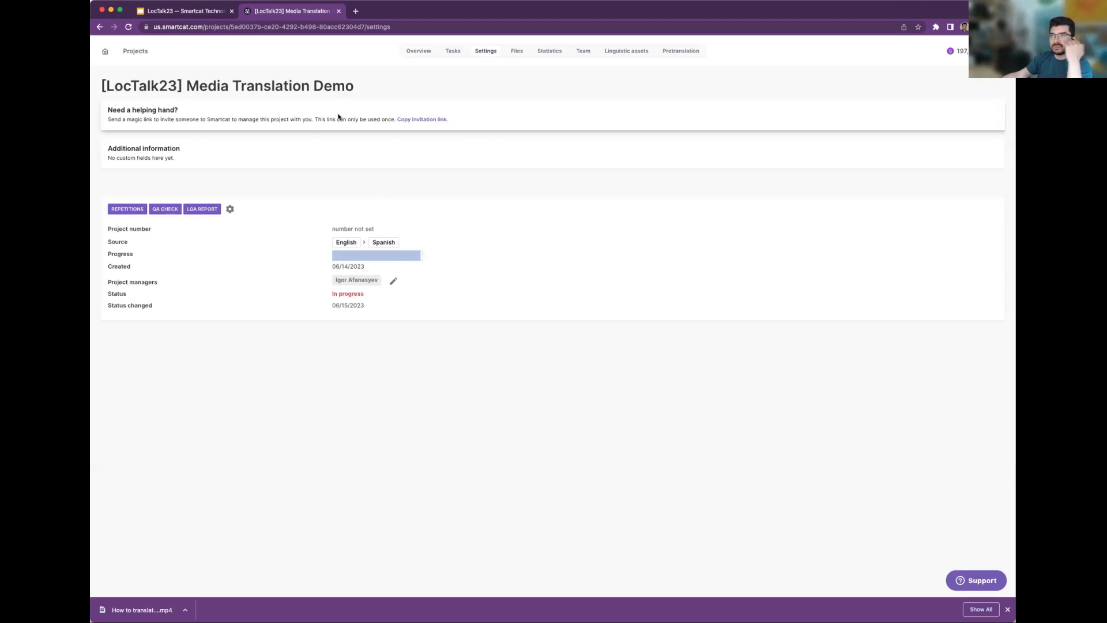
click(229, 208)
click(505, 198)
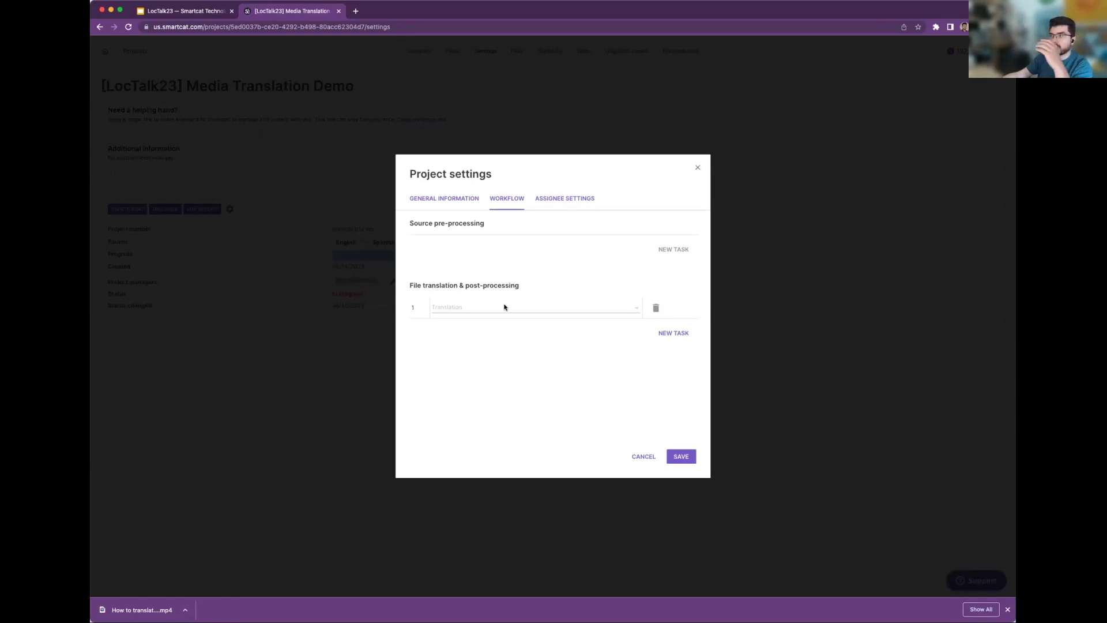
click(673, 334)
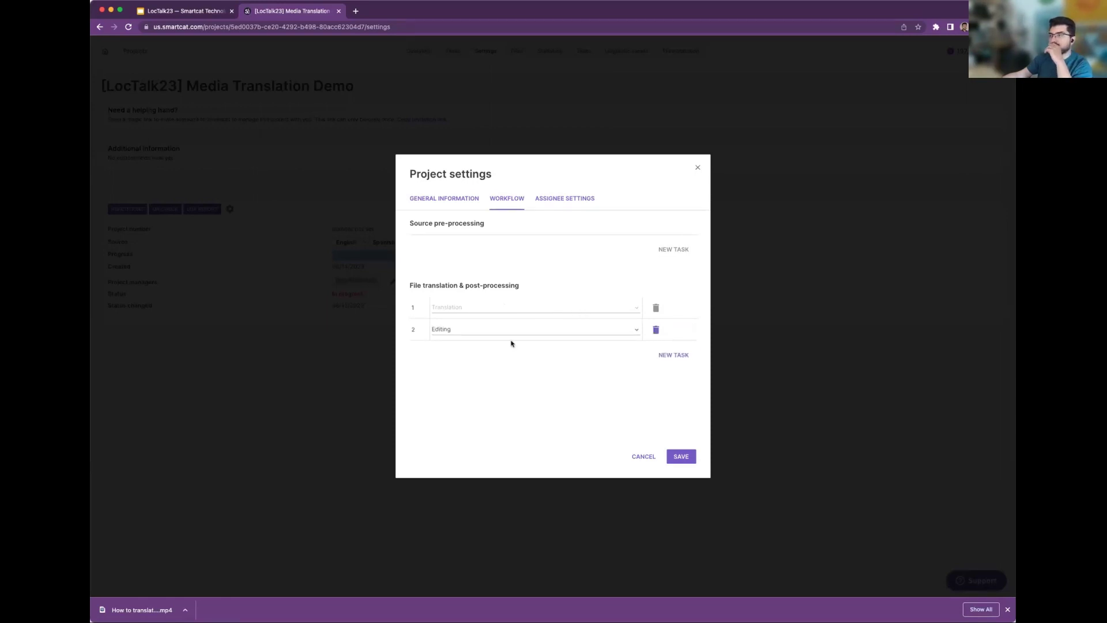
click(630, 330)
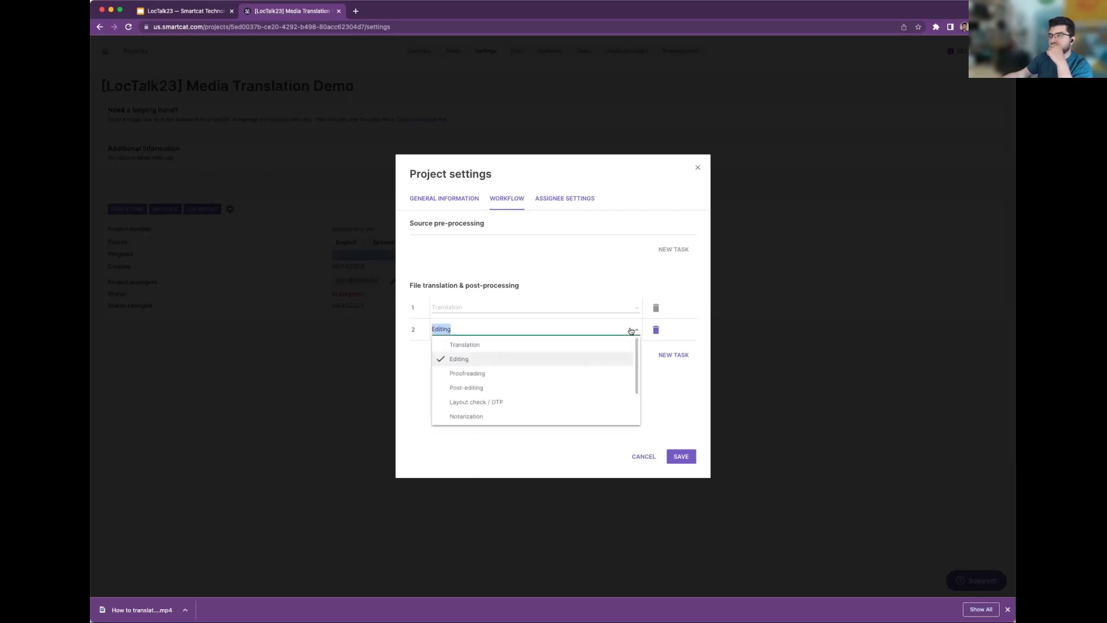
click(477, 388)
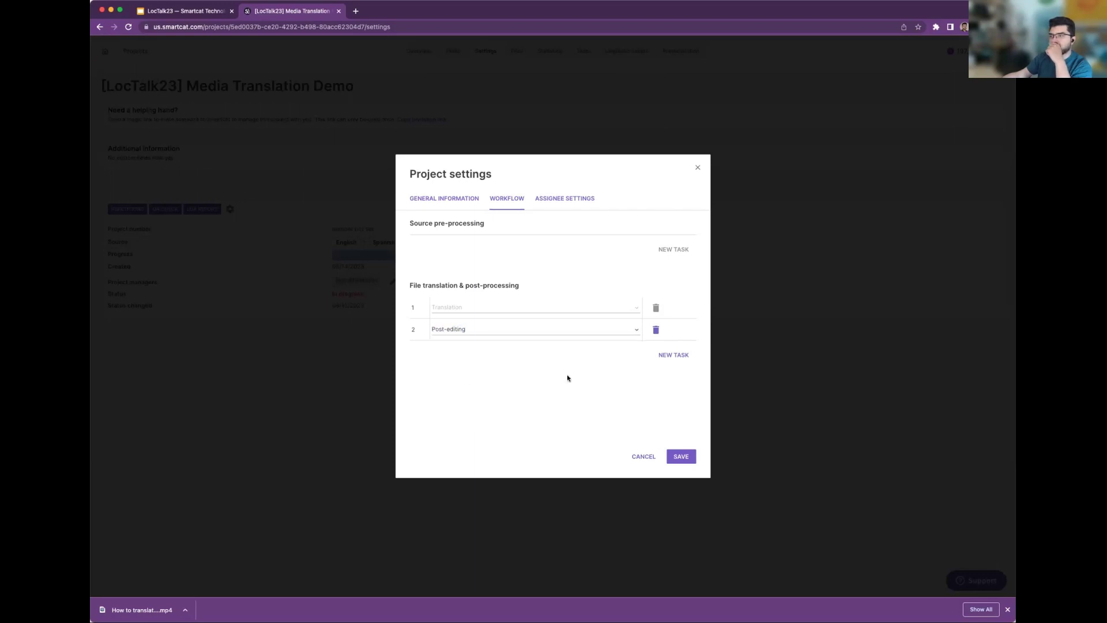
click(681, 457)
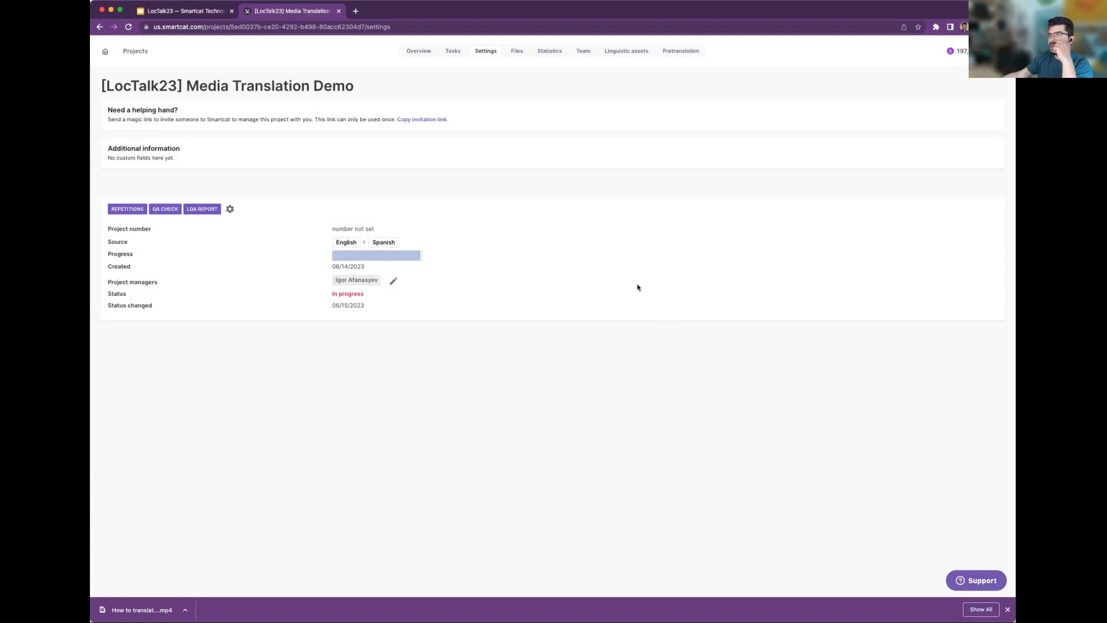
Check the stage progress in the project's files, and open the vtt document How to translate a PDF file with Smartcat AI translation to inspect segment stages.
click(517, 52)
mouse_move(748, 205)
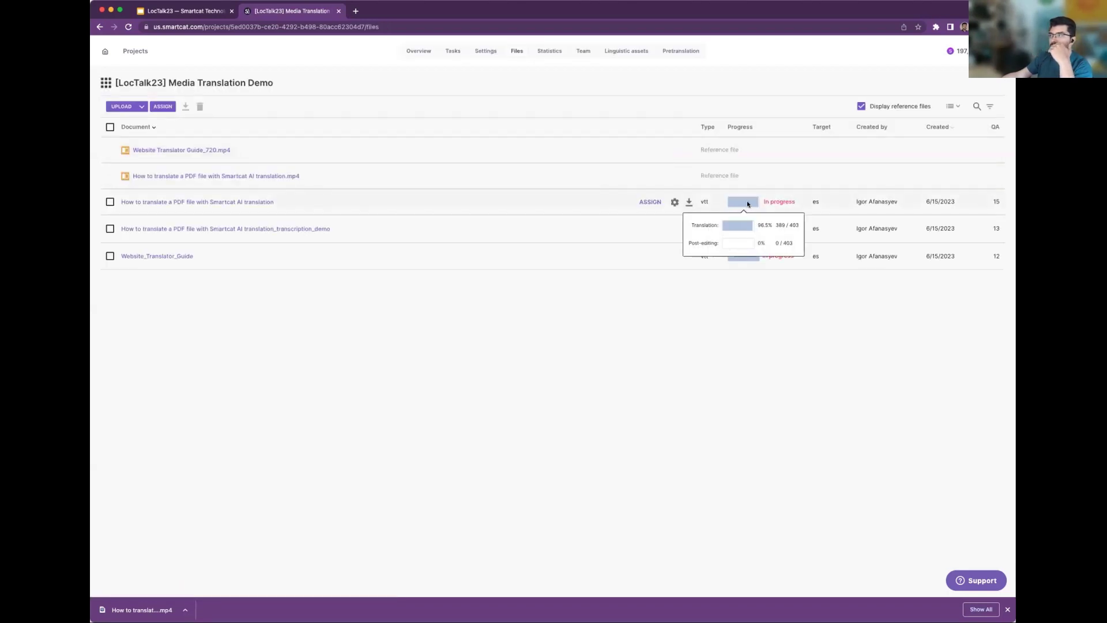
mouse_move(745, 230)
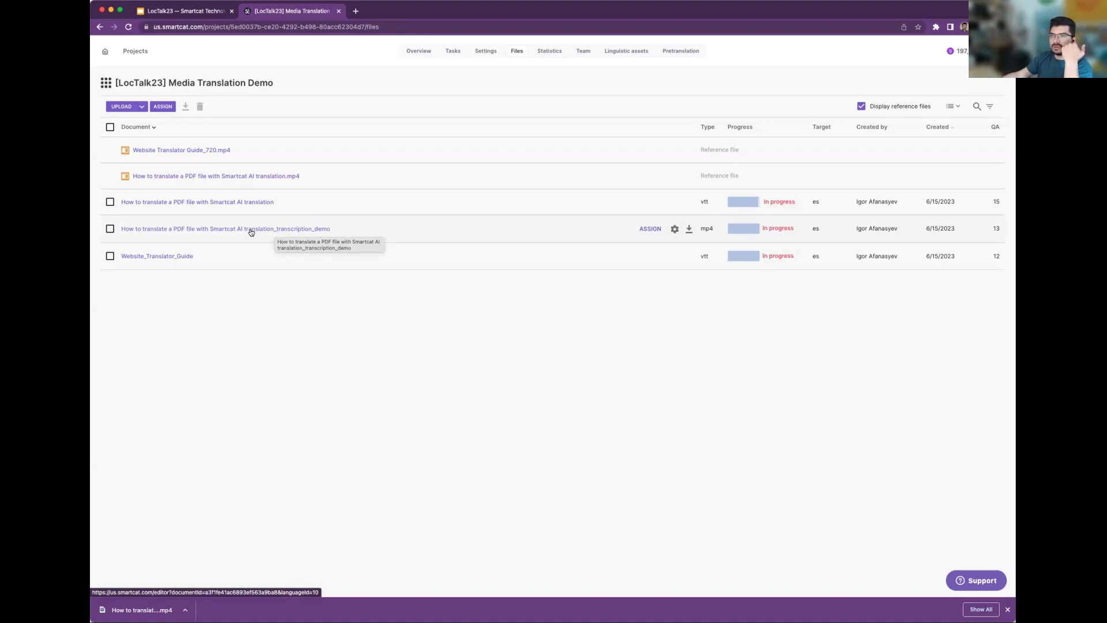
click(250, 203)
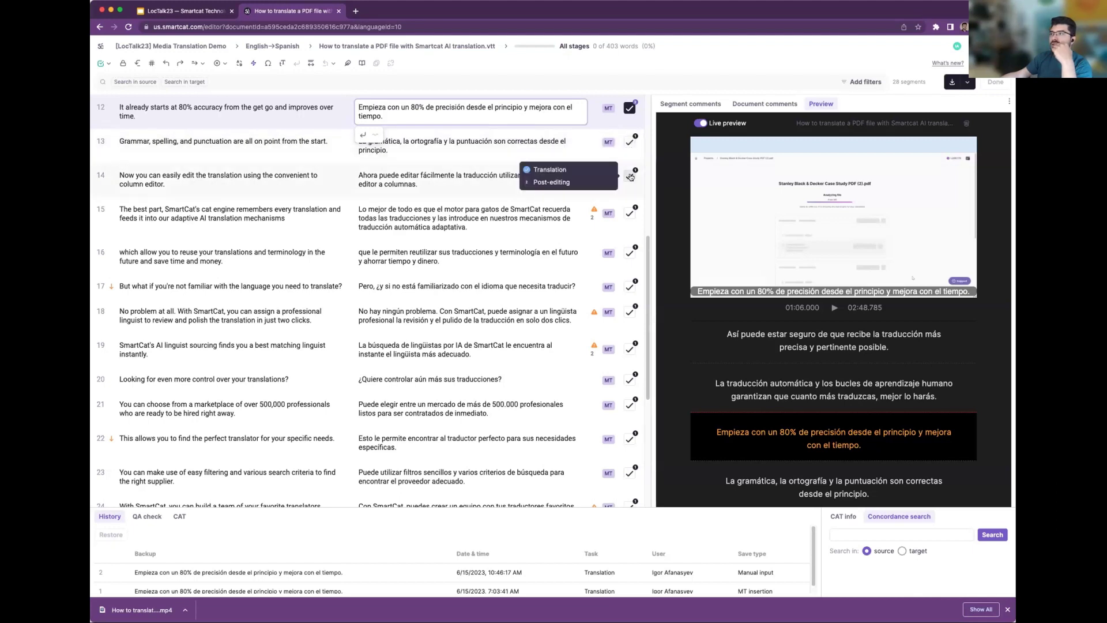
Return to the project's tasks and set the Post-editing task's deadline to June 20, 2023, 12:00 AM.
click(100, 49)
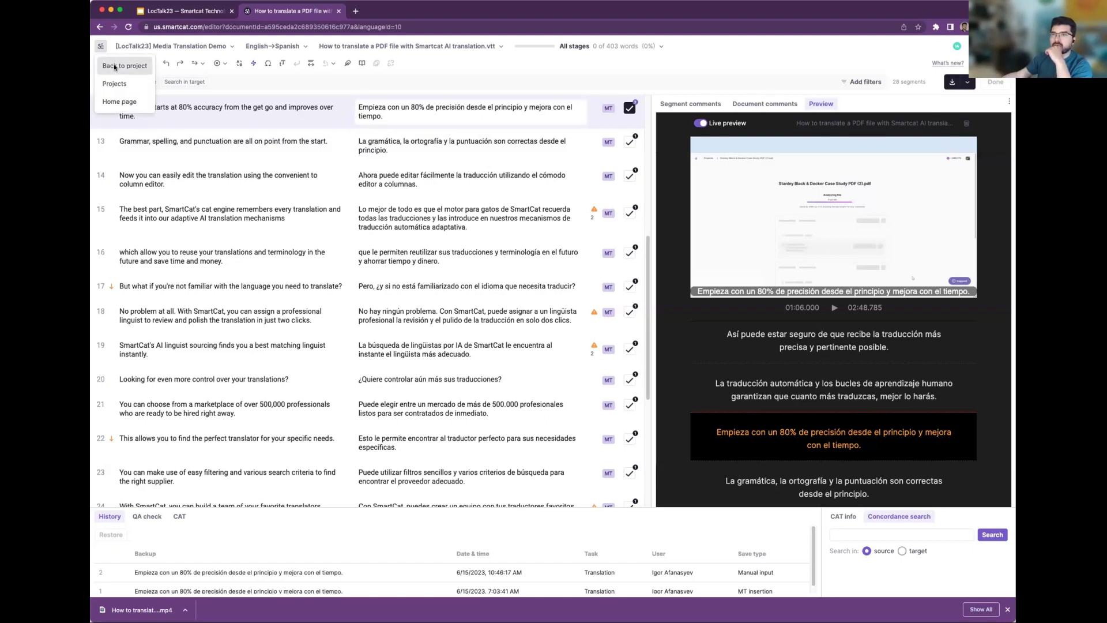
click(114, 68)
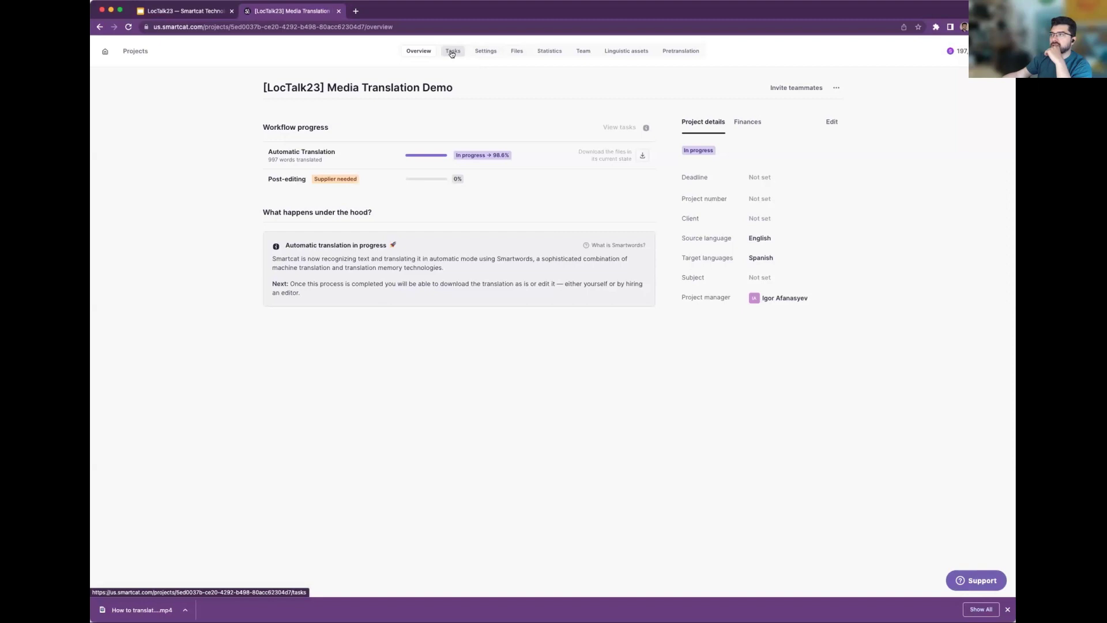
click(452, 53)
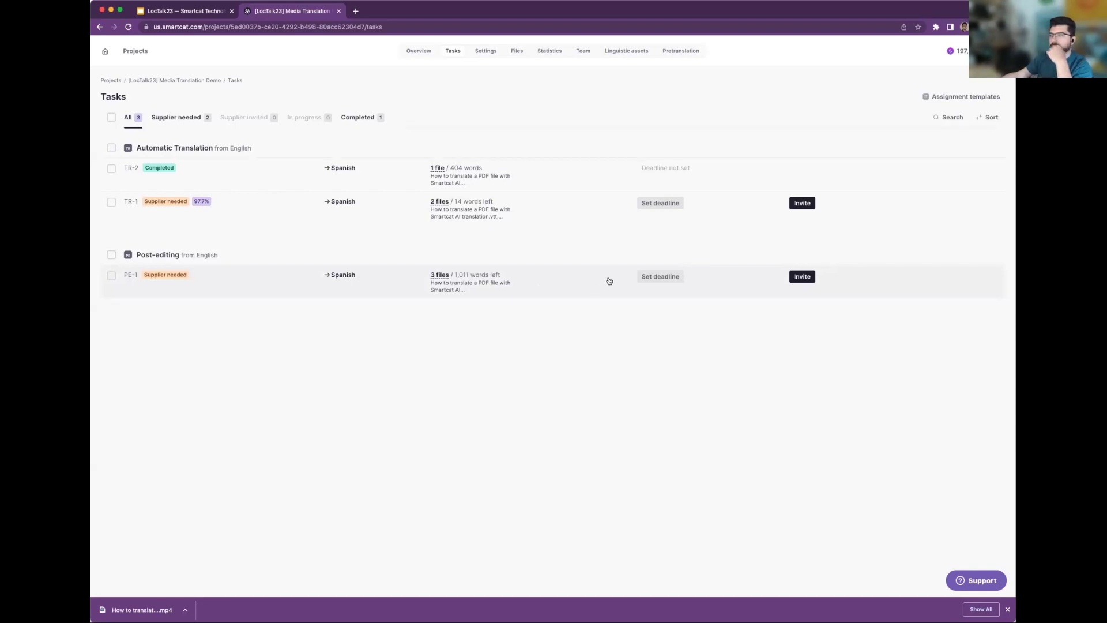
click(667, 277)
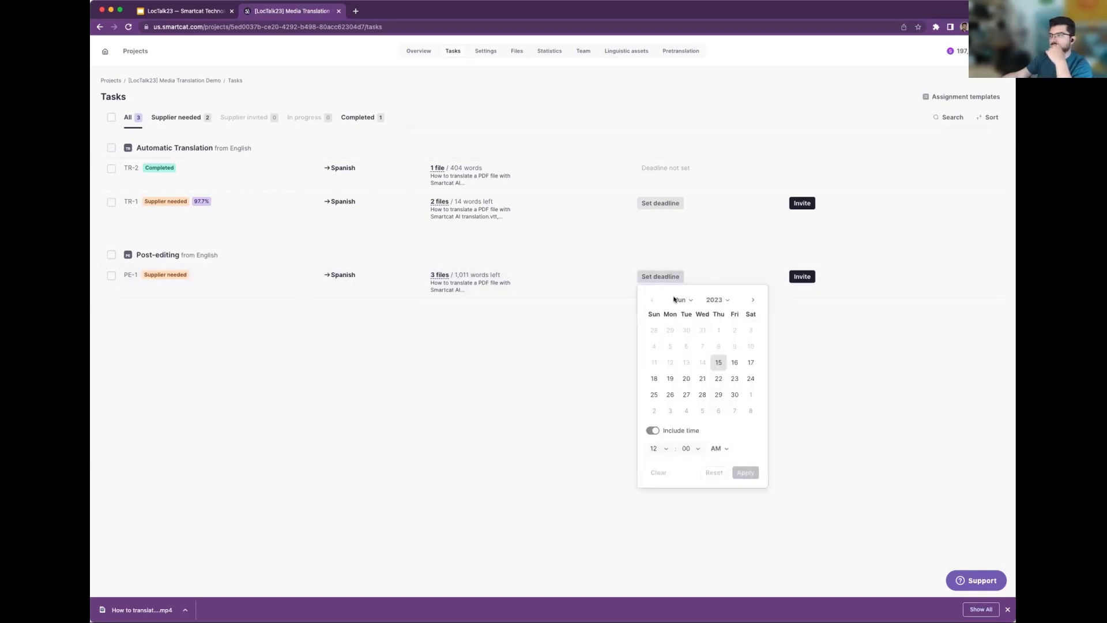
click(686, 378)
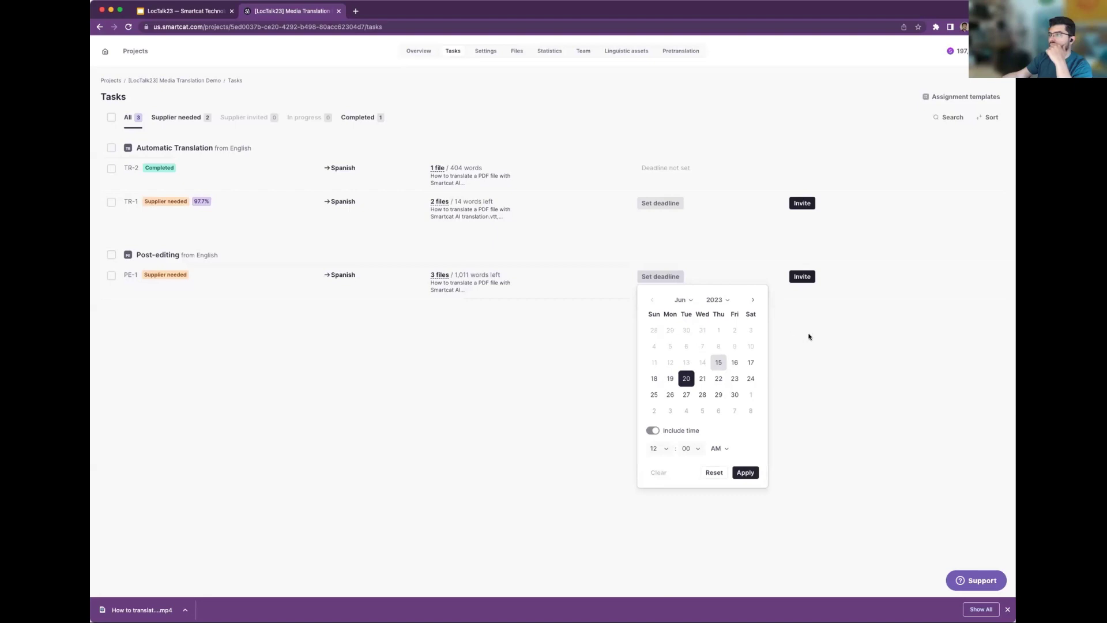
click(744, 472)
Examine the freelancers, agencies and team members who can be invited to the Post-editing task, and leave without assigning anyone.
click(795, 277)
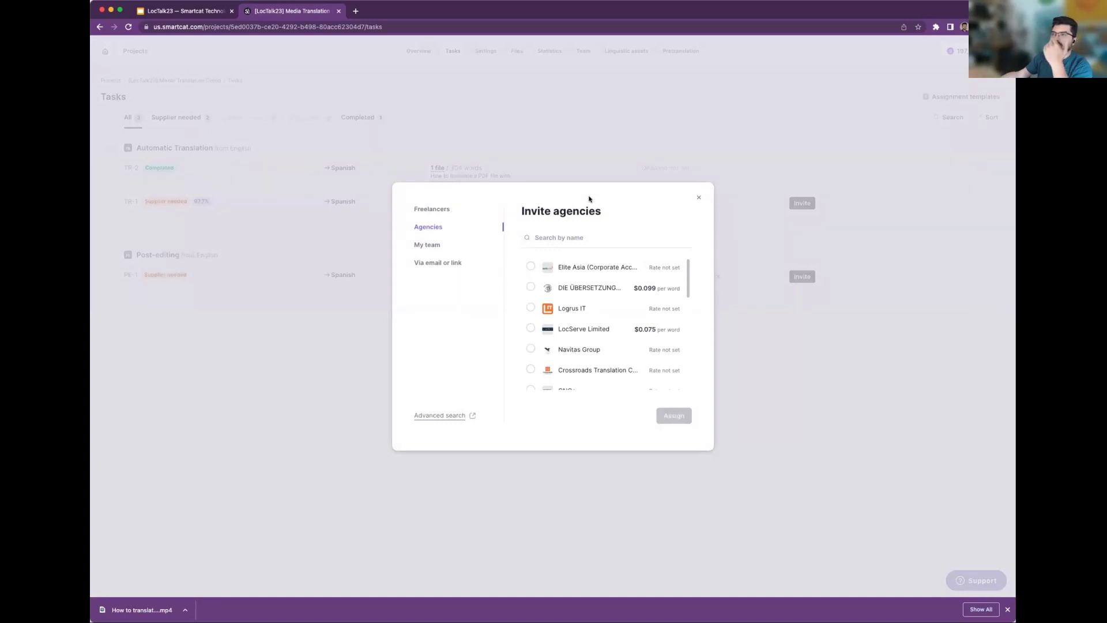
click(429, 213)
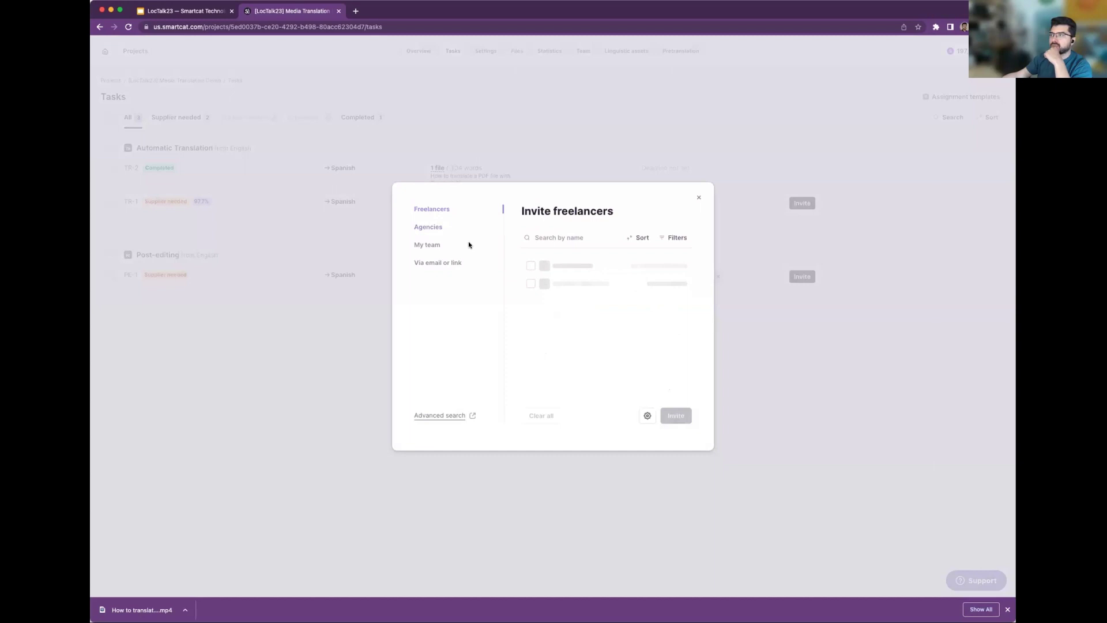
mouse_move(585, 281)
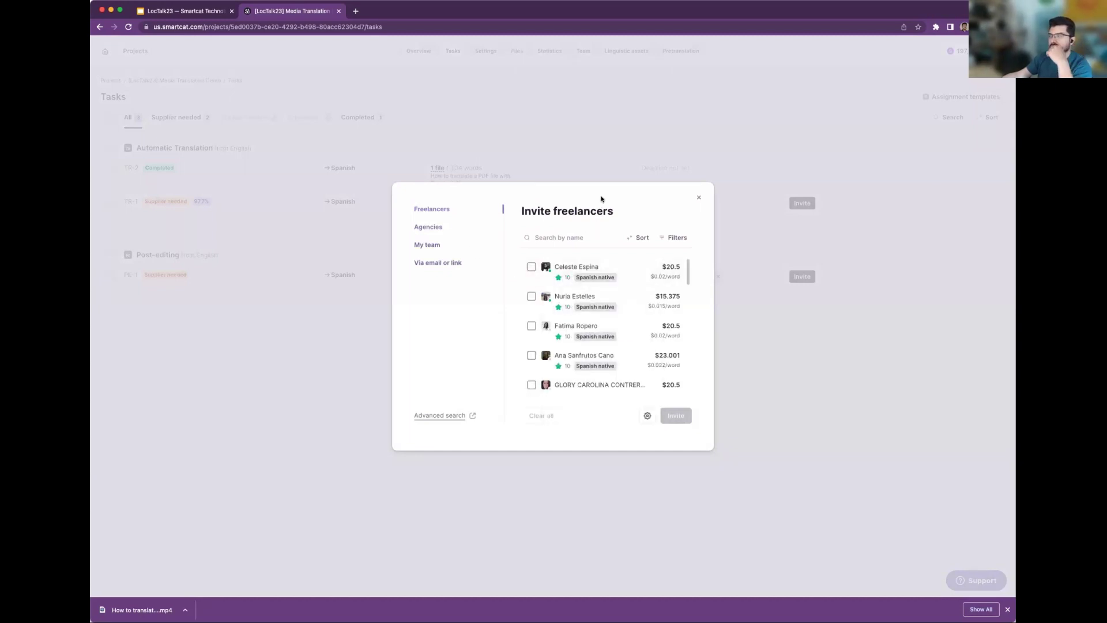
mouse_move(612, 259)
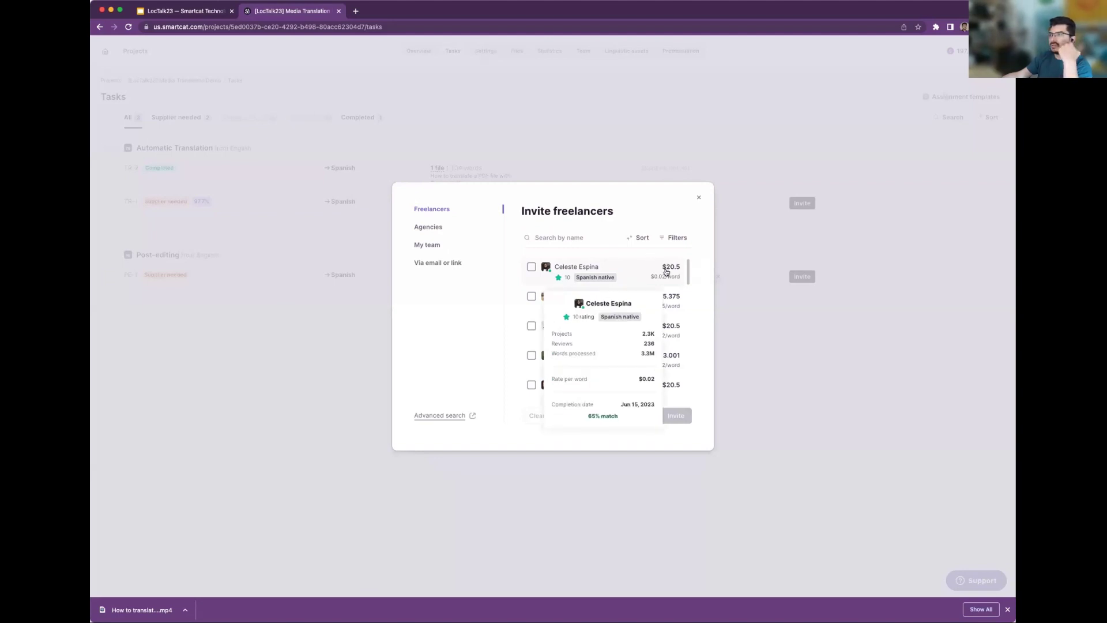
click(430, 227)
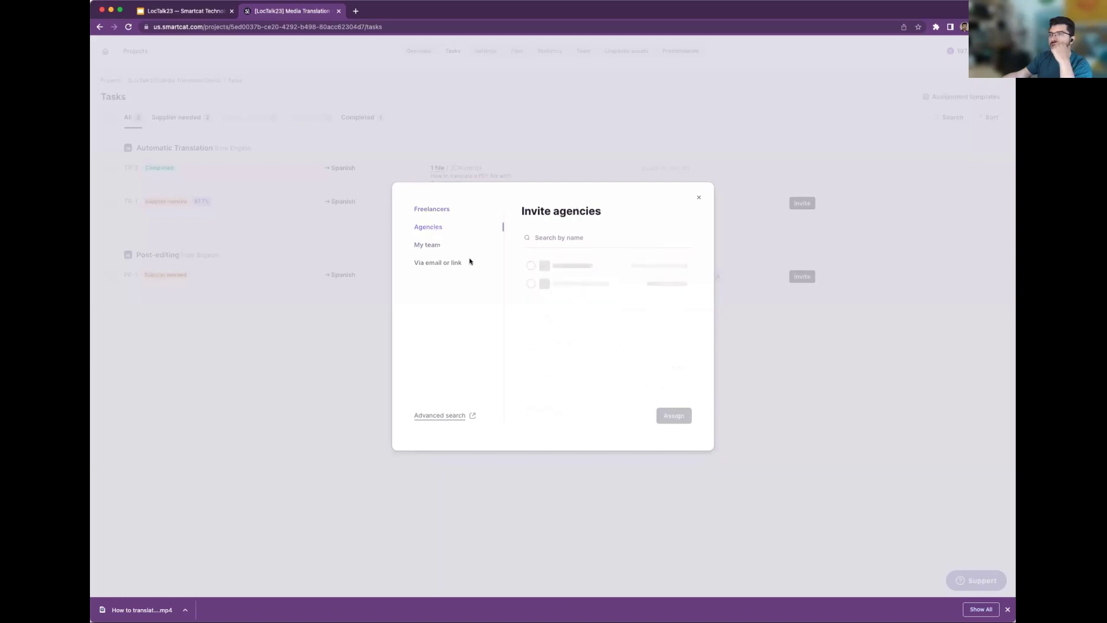
mouse_move(652, 292)
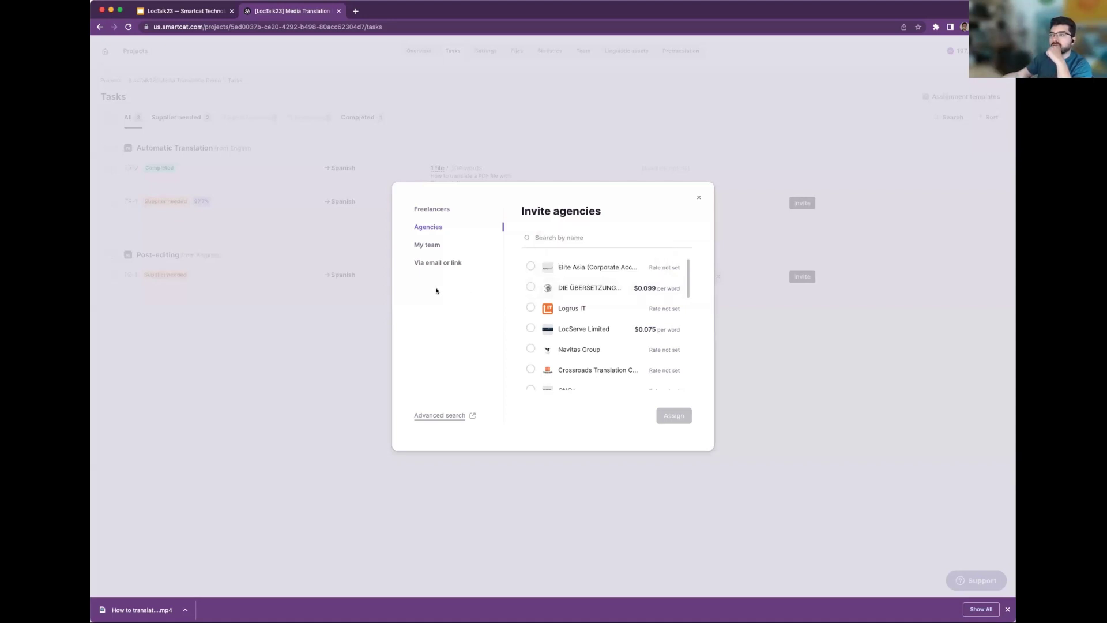
click(432, 246)
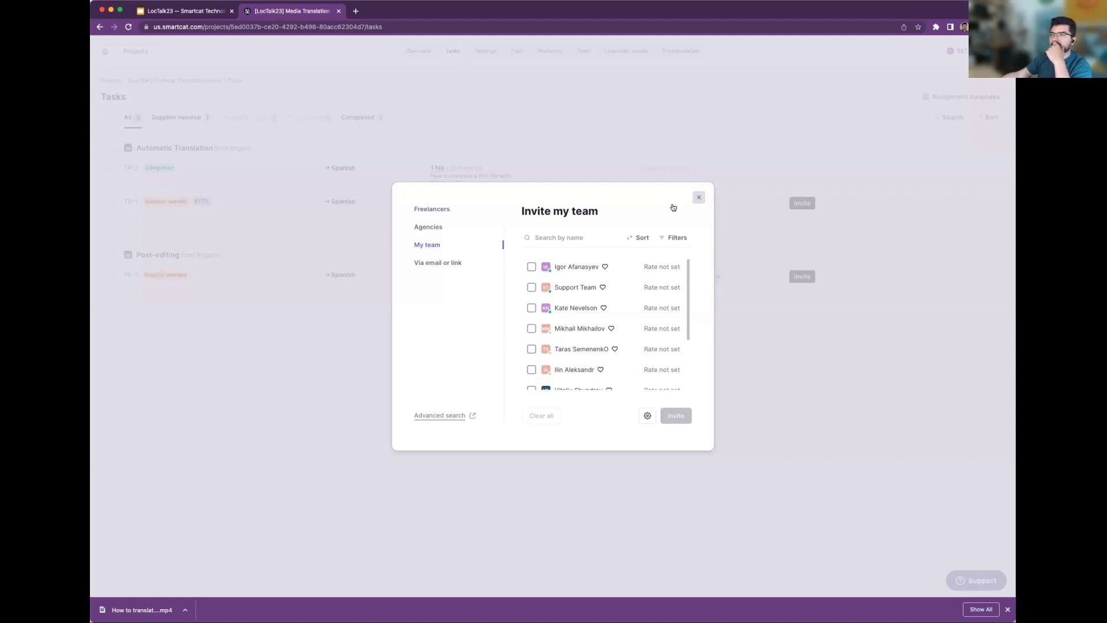
click(697, 199)
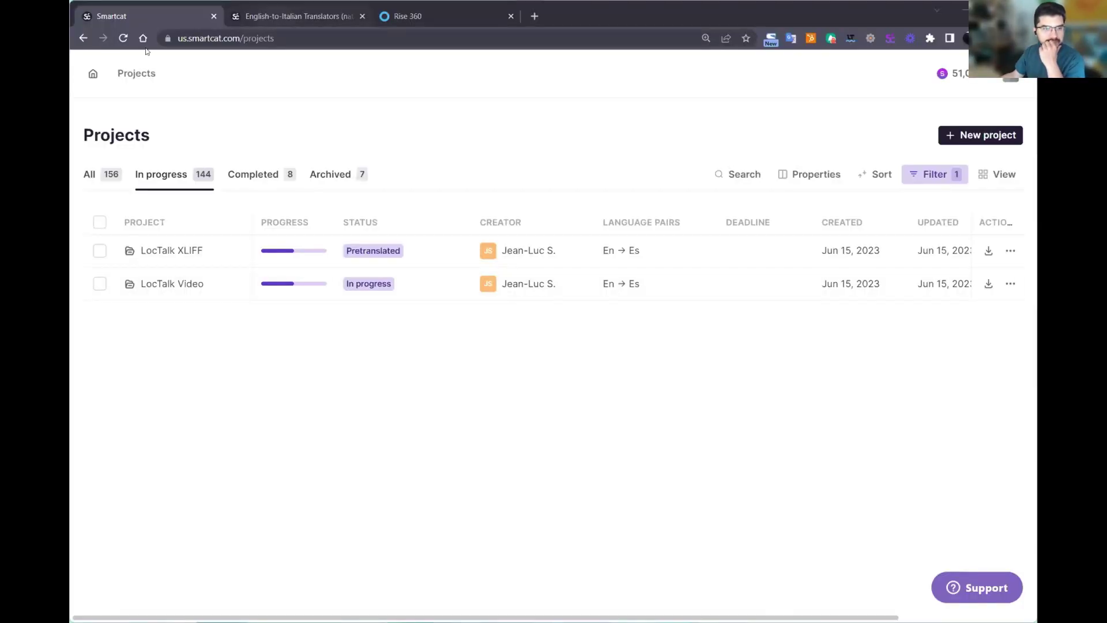
Examine the marketplace's English-to-Italian native translators, their ratings and rates, and the available search filters.
click(291, 16)
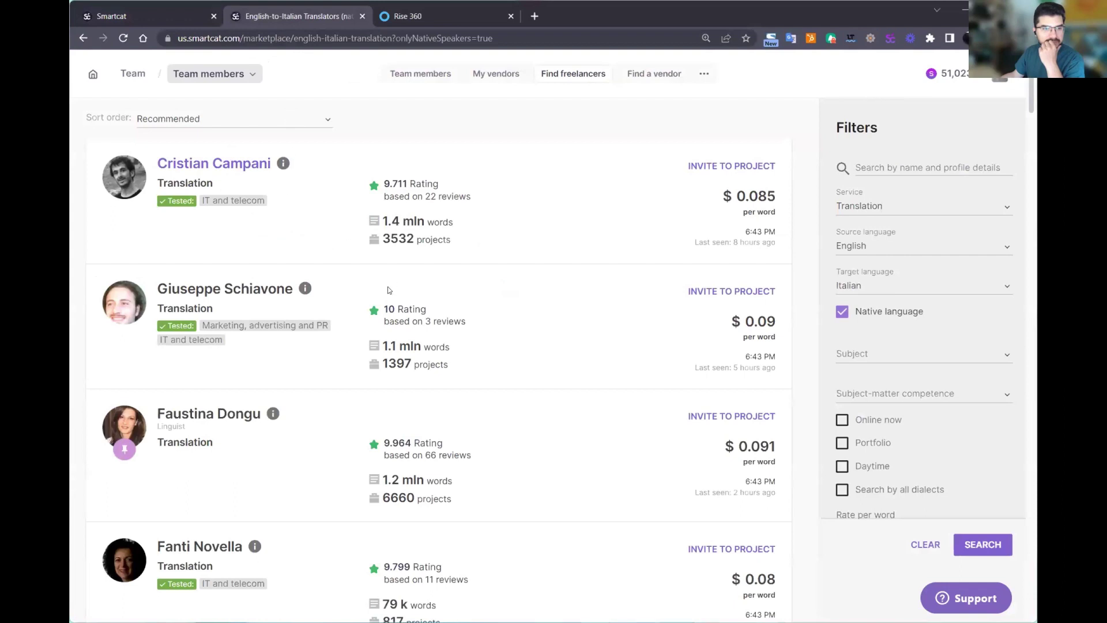
scroll(374, 298, down, 1)
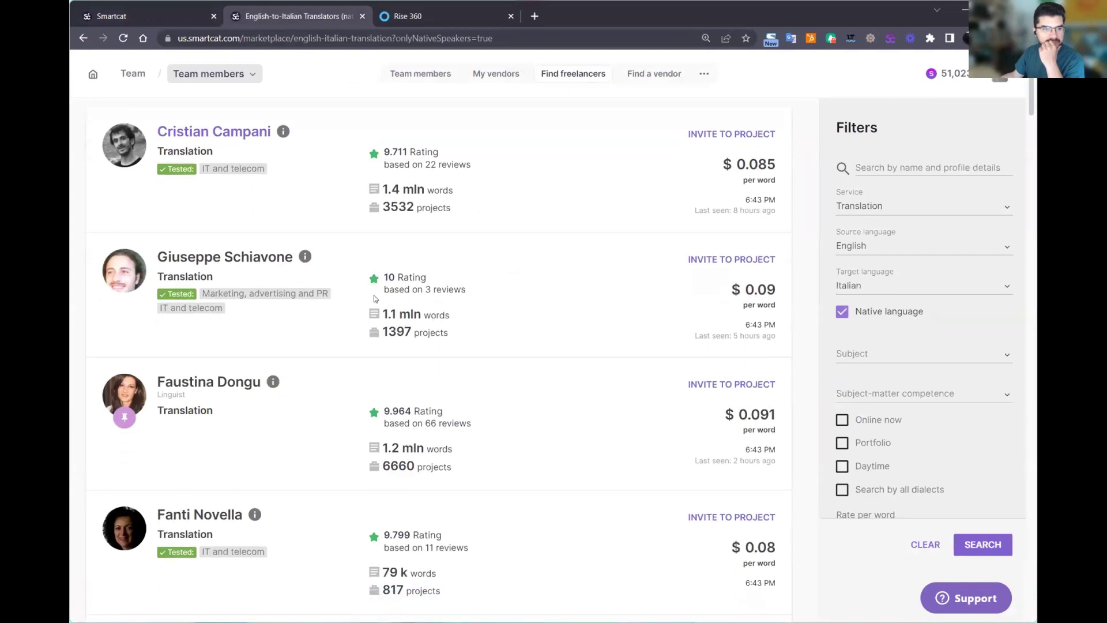
scroll(584, 287, up, 2)
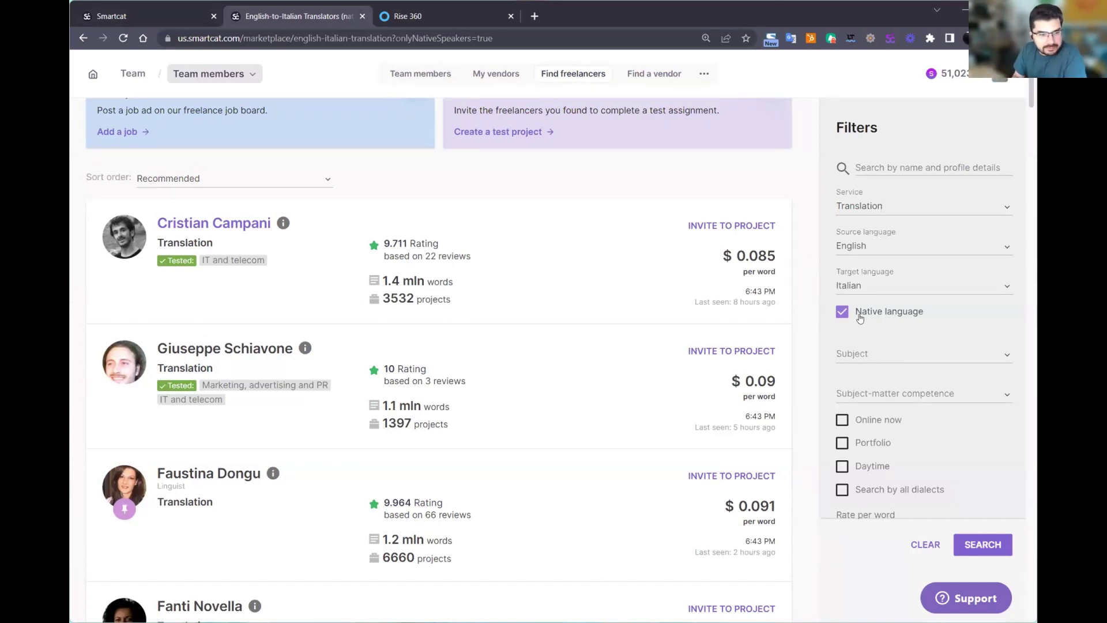
scroll(649, 302, down, 1)
scroll(650, 303, up, 1)
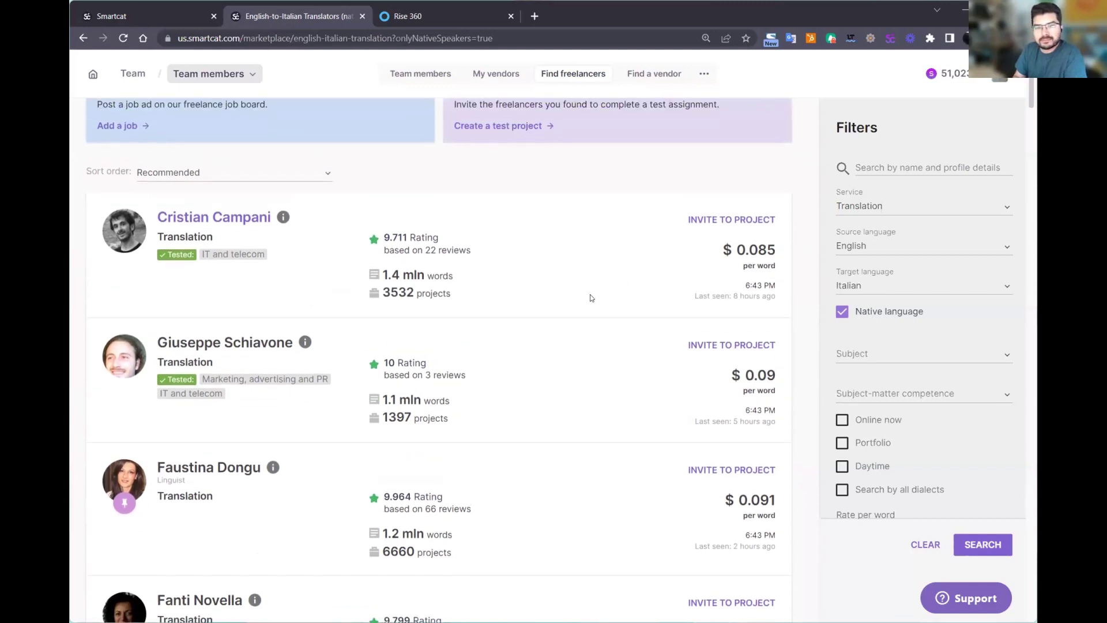
scroll(589, 297, down, 2)
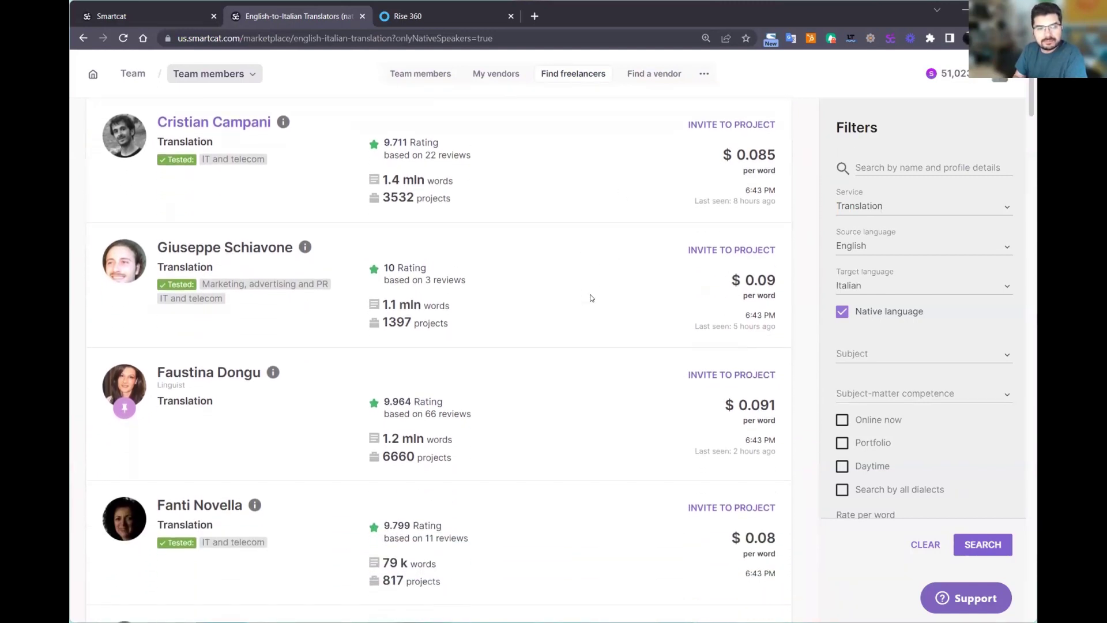
scroll(590, 298, down, 1)
scroll(694, 303, up, 1)
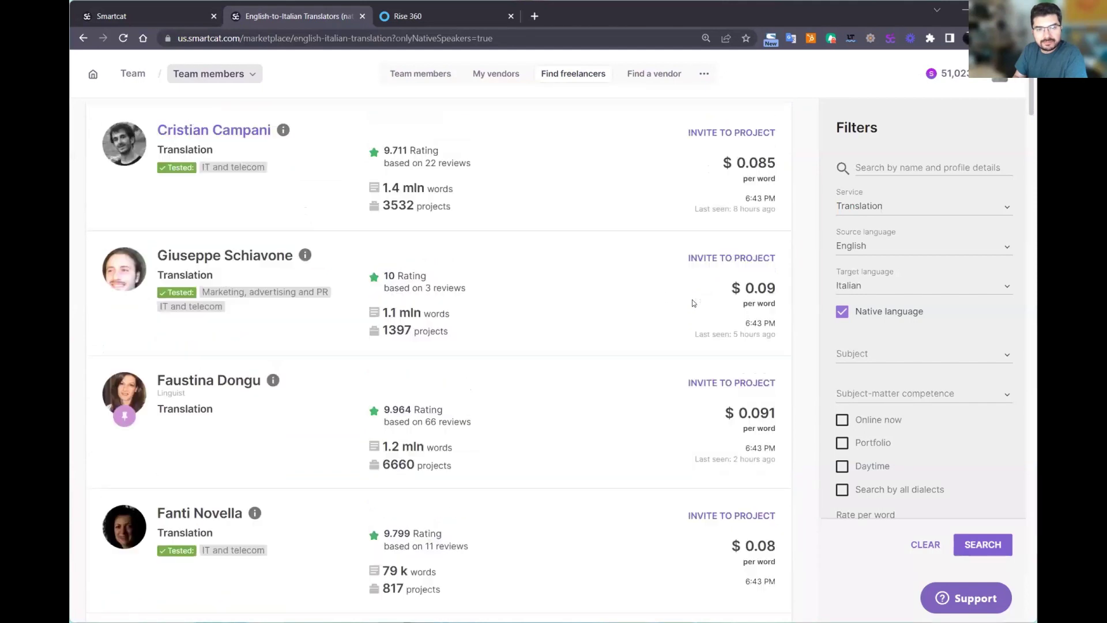
Filter the English-to-Italian freelancers by the Business subject and look through the matching translators.
click(867, 351)
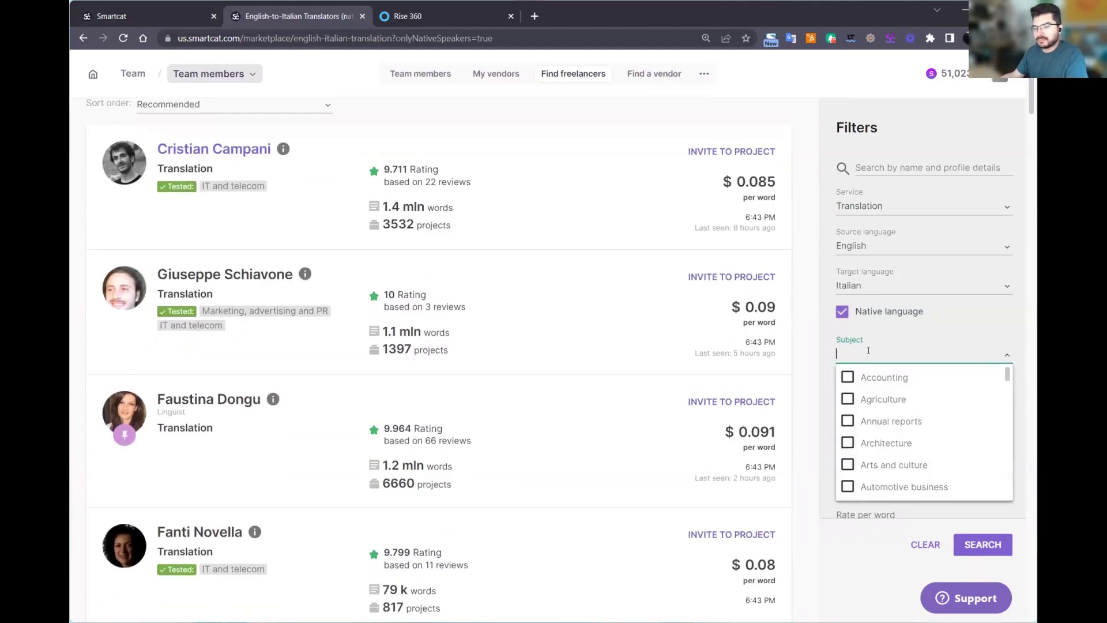
scroll(876, 431, down, 1)
scroll(876, 431, down, 3)
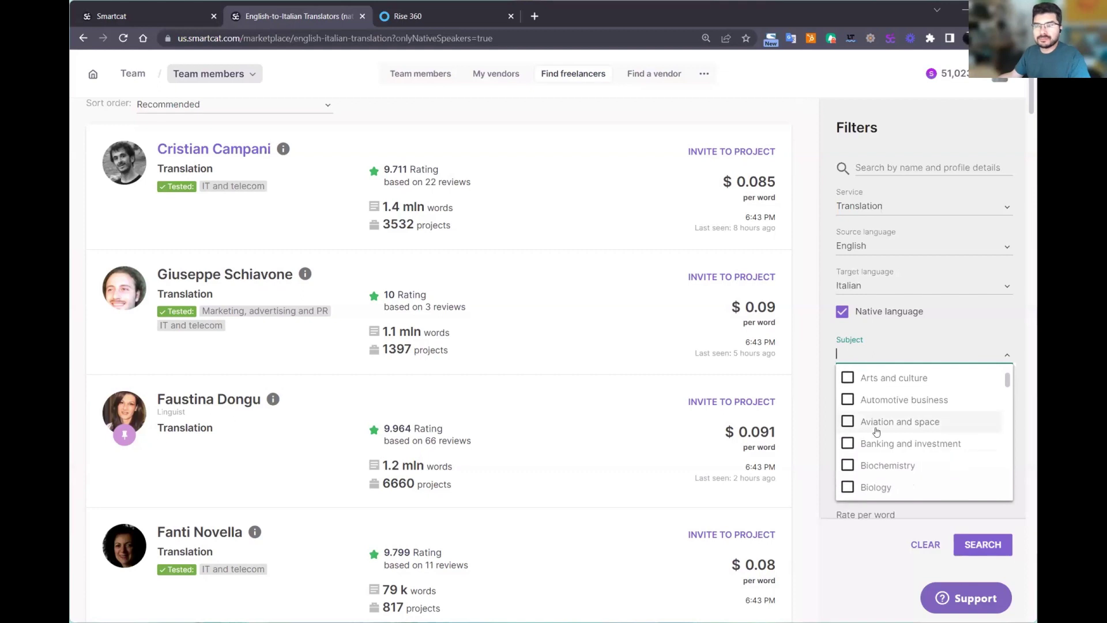
scroll(876, 431, down, 1)
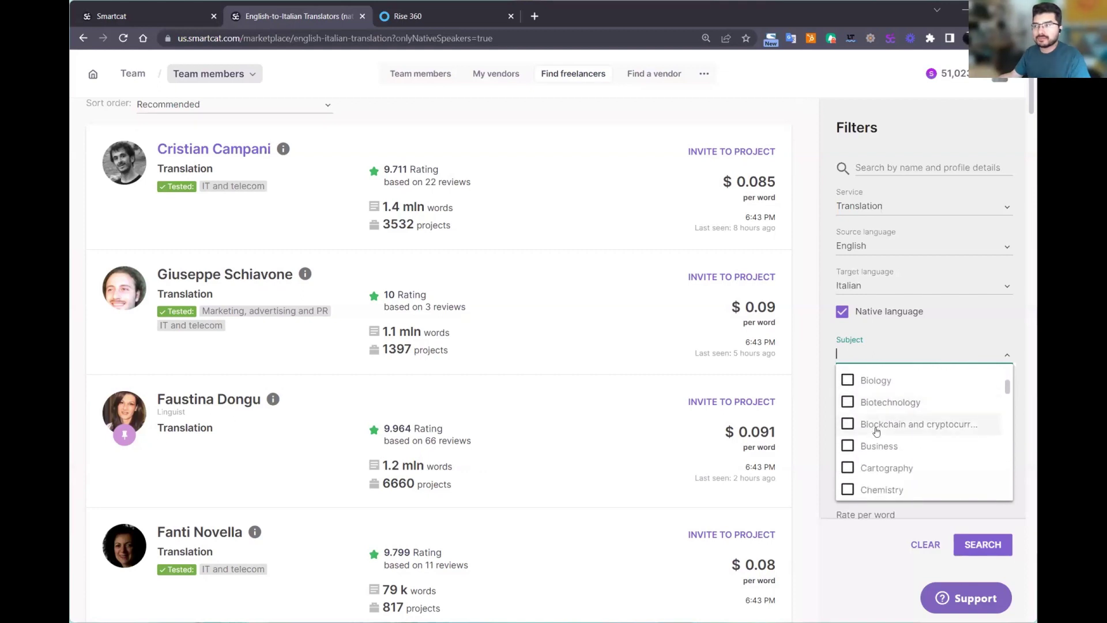
click(848, 445)
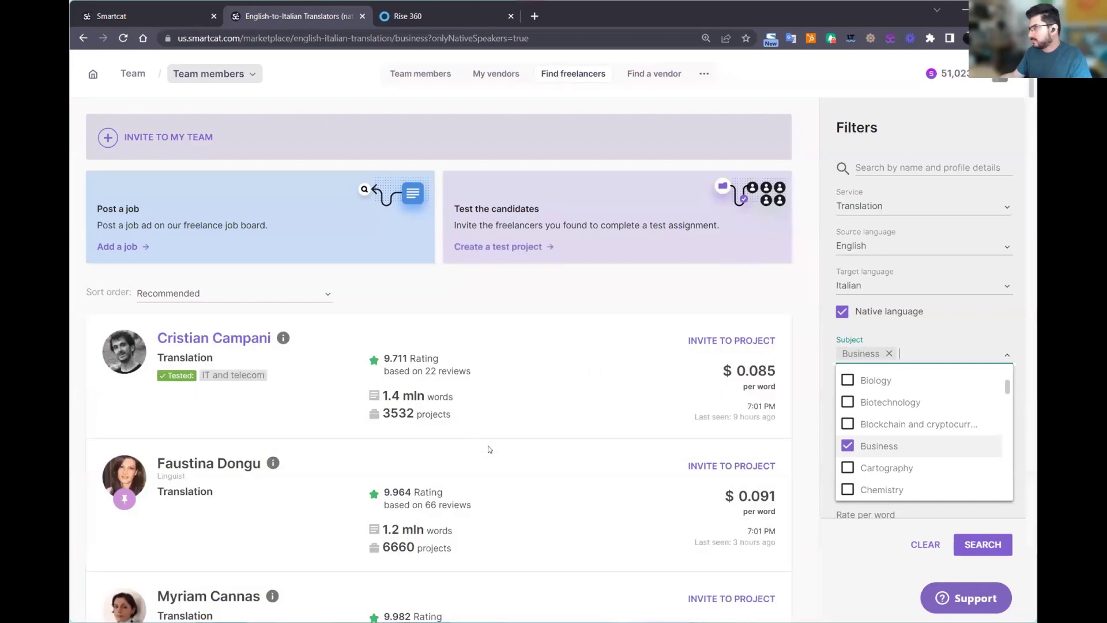
scroll(488, 450, down, 2)
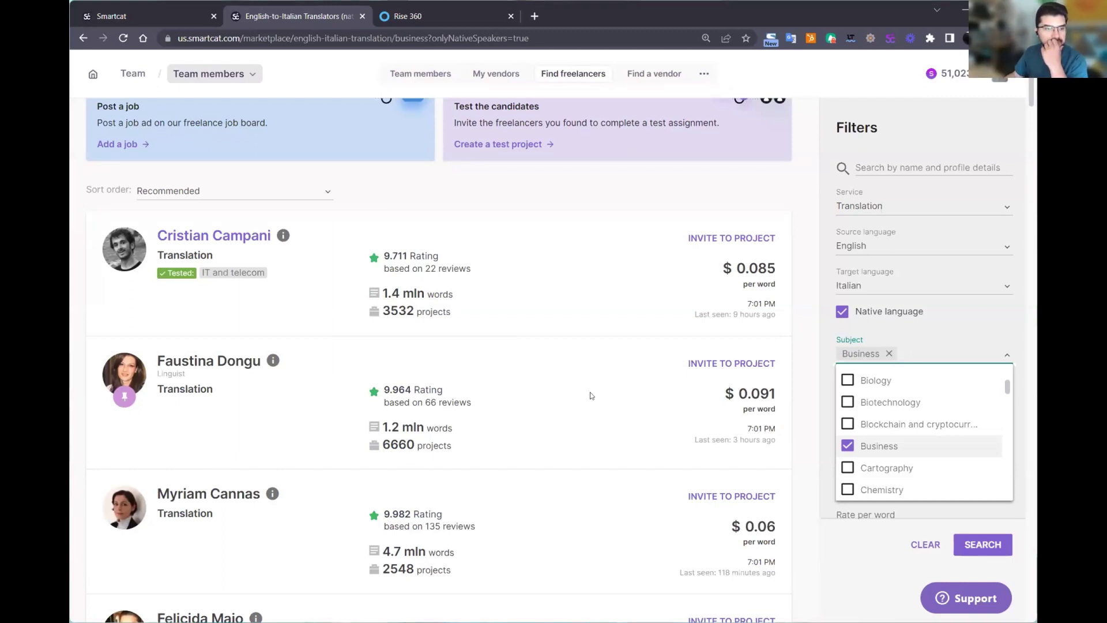
scroll(637, 449, down, 4)
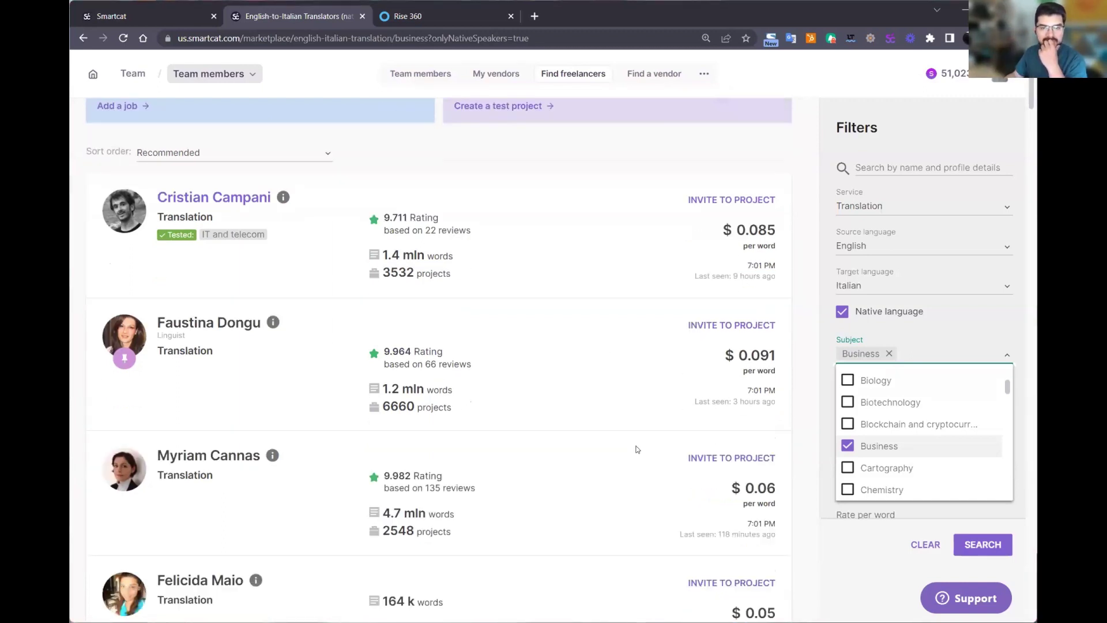
scroll(637, 449, up, 2)
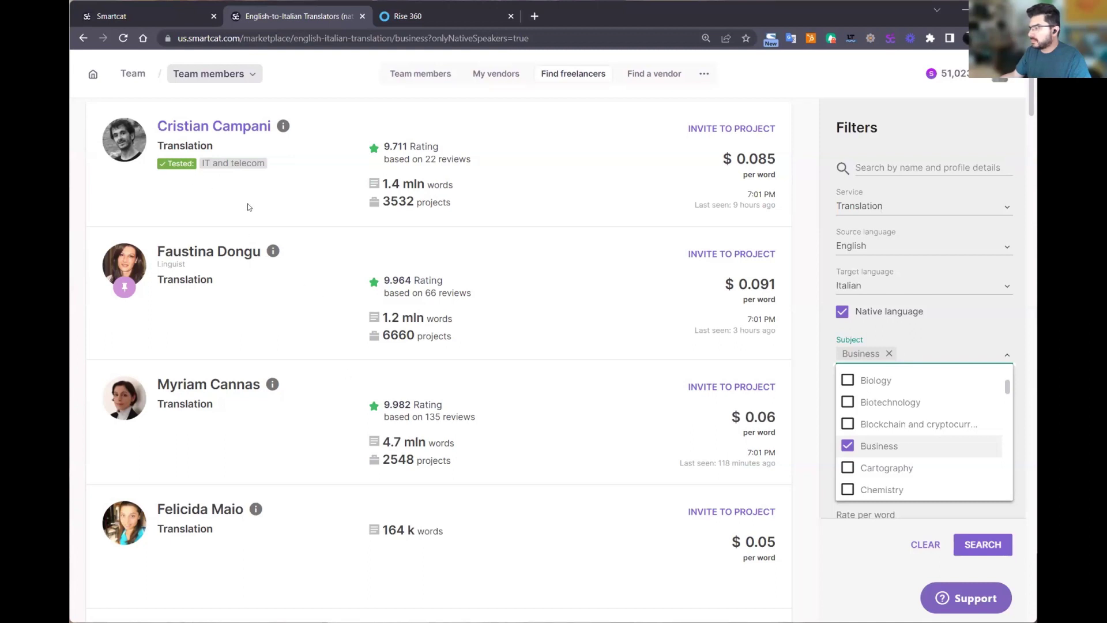
Review the first listed freelancer's profile with its services and rates, and save the freelancer to My Team.
click(217, 127)
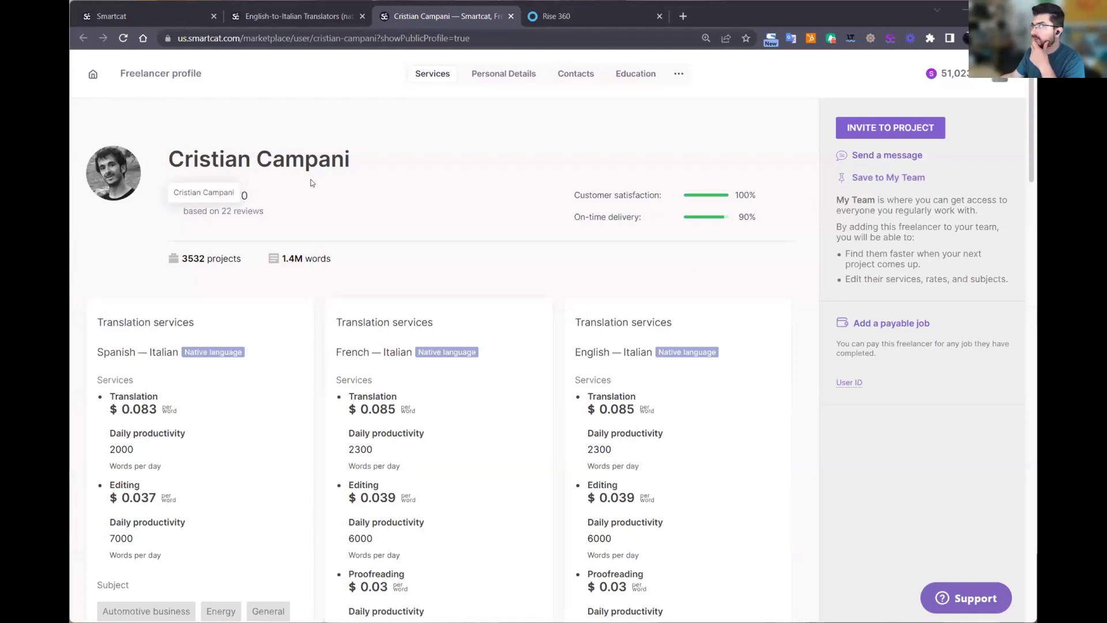
scroll(388, 258, down, 5)
scroll(388, 259, down, 4)
scroll(388, 258, up, 9)
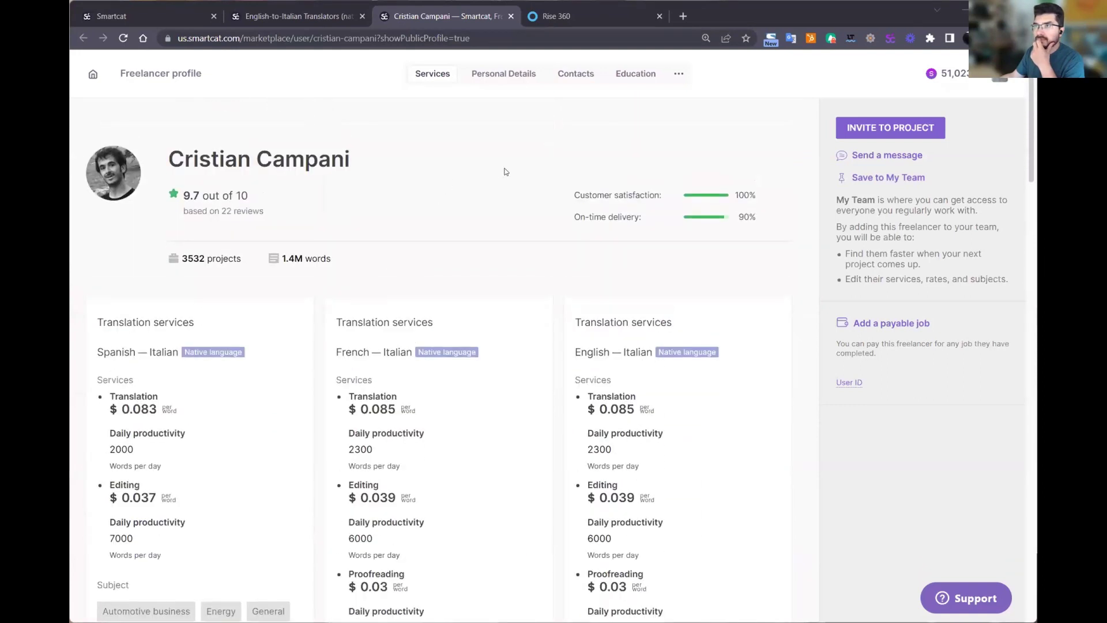
click(875, 179)
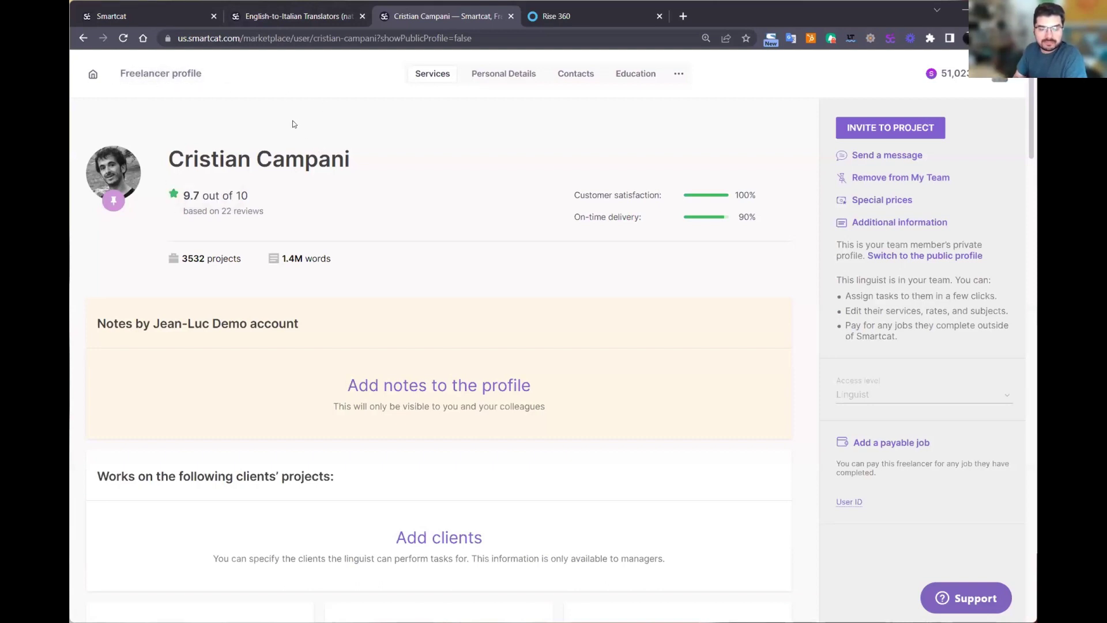
Go to the workspace's Team area and examine the assignment templates with their workflow stages, suppliers and clients.
click(92, 74)
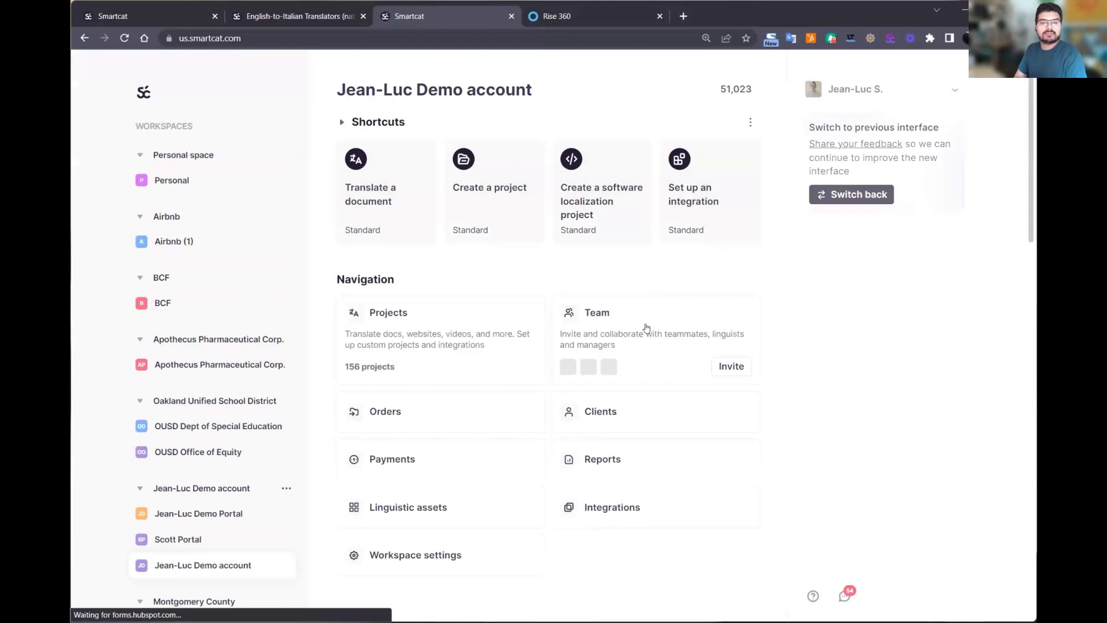
click(644, 326)
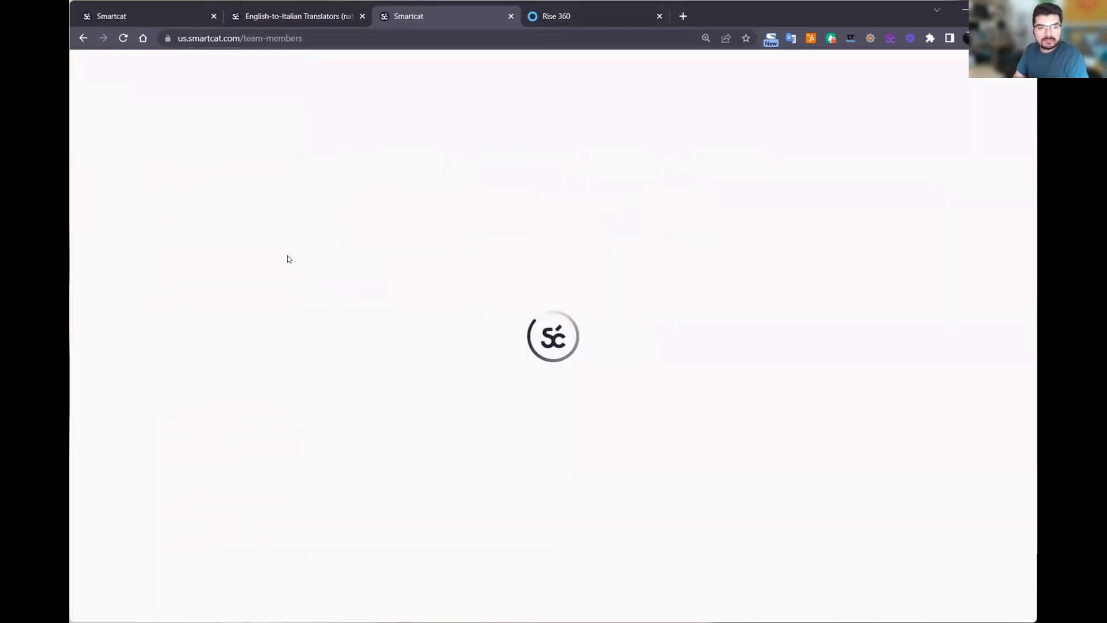
click(235, 75)
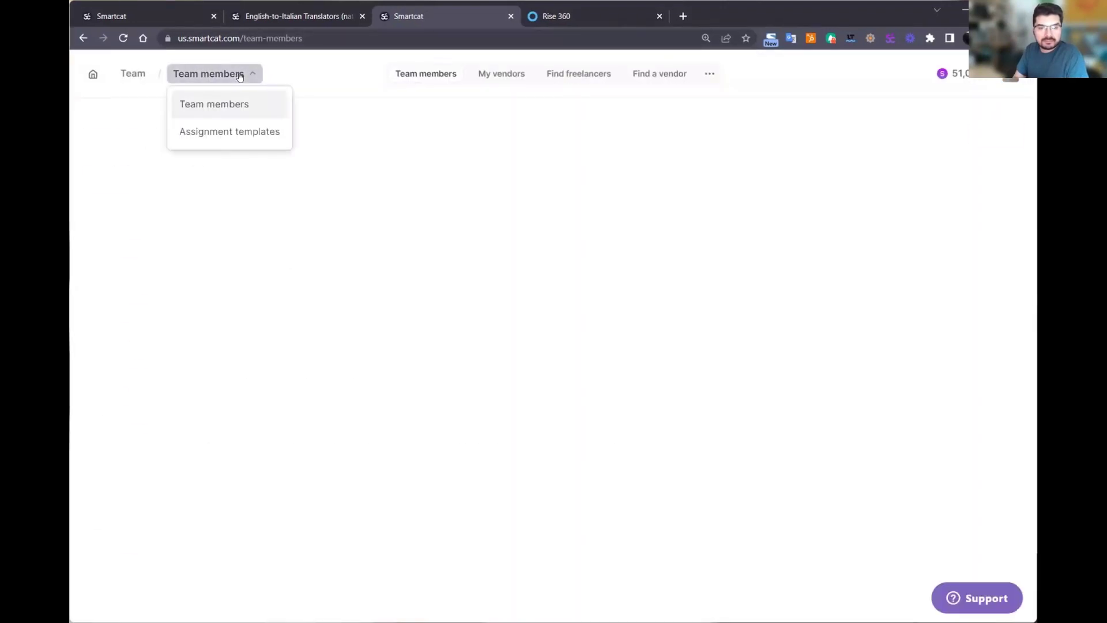
click(225, 132)
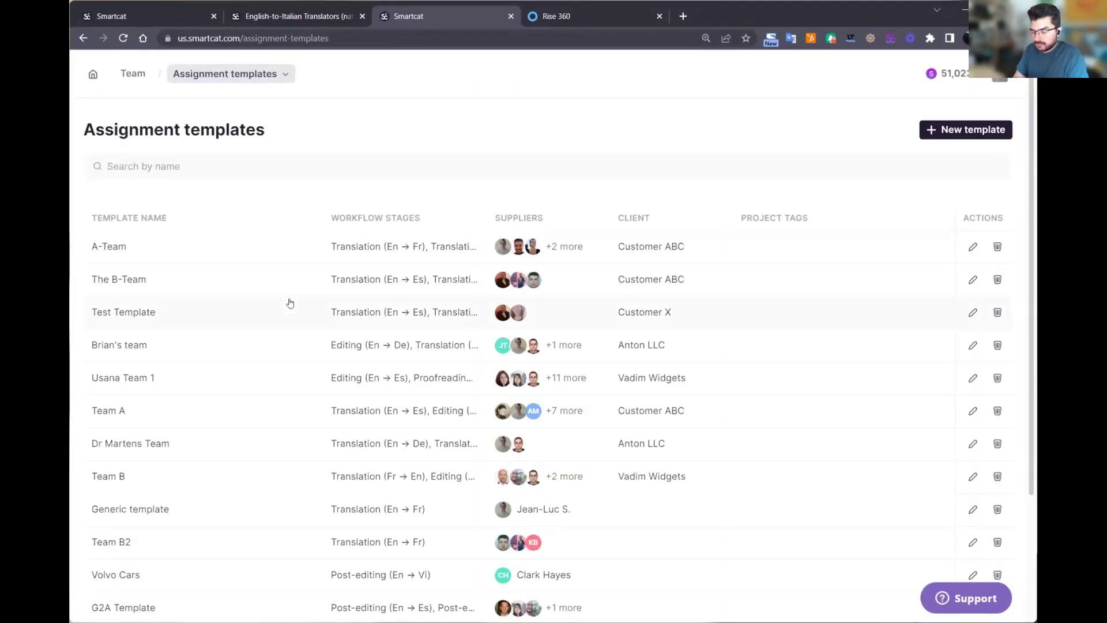
scroll(290, 302, down, 2)
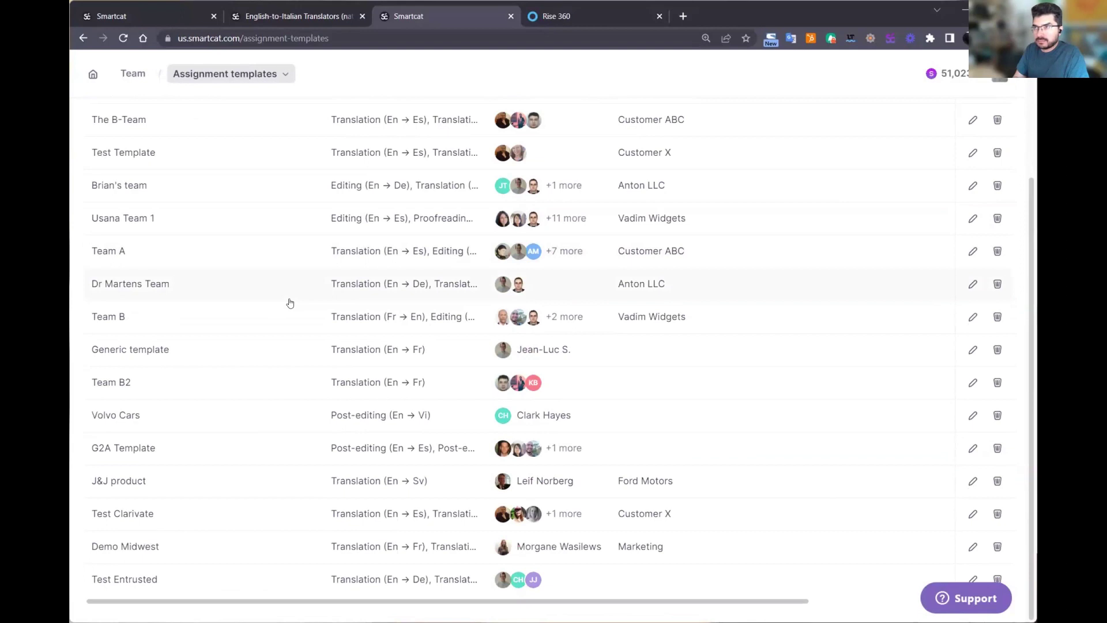
scroll(290, 303, up, 3)
scroll(290, 302, down, 2)
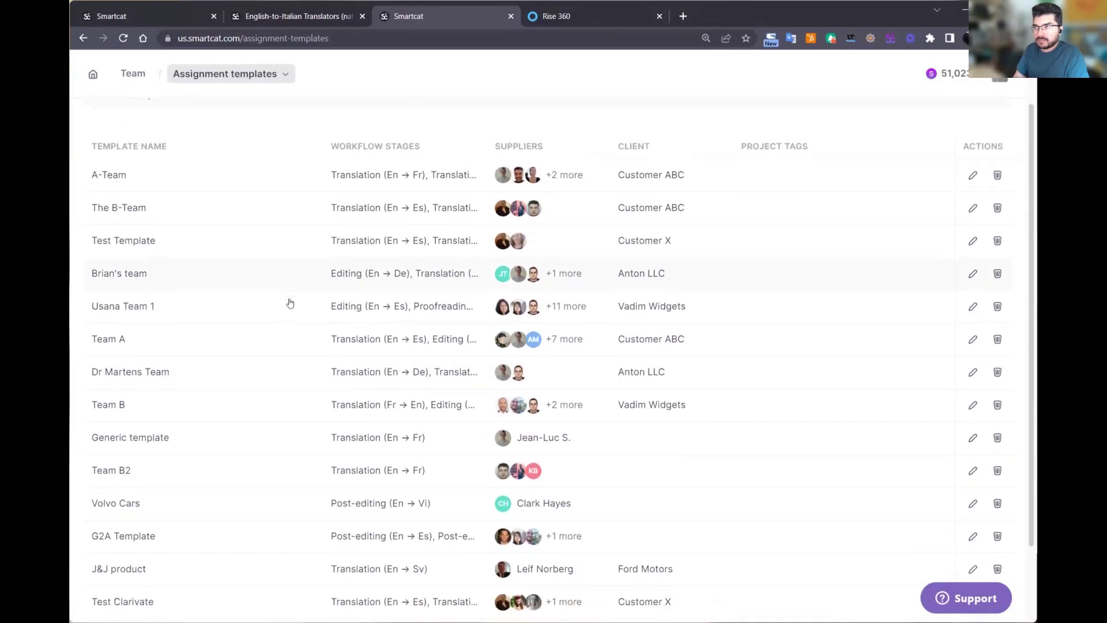
scroll(290, 303, up, 2)
scroll(338, 279, up, 1)
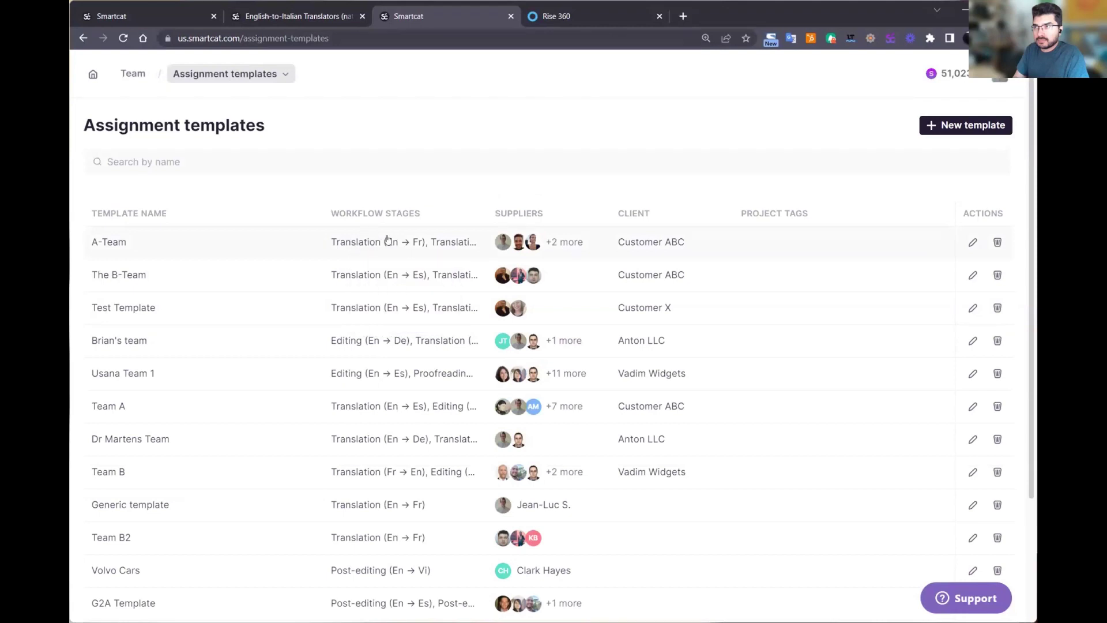
mouse_move(507, 245)
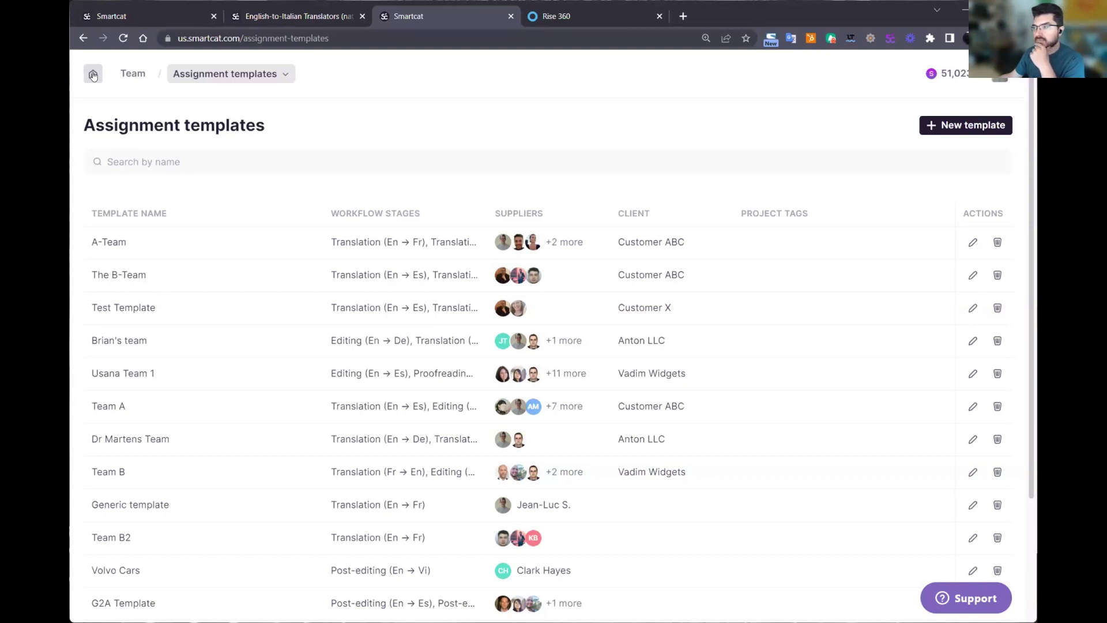
Check the team members list and the options for inviting colleagues by email or link, and leave without sending an invitation.
click(130, 74)
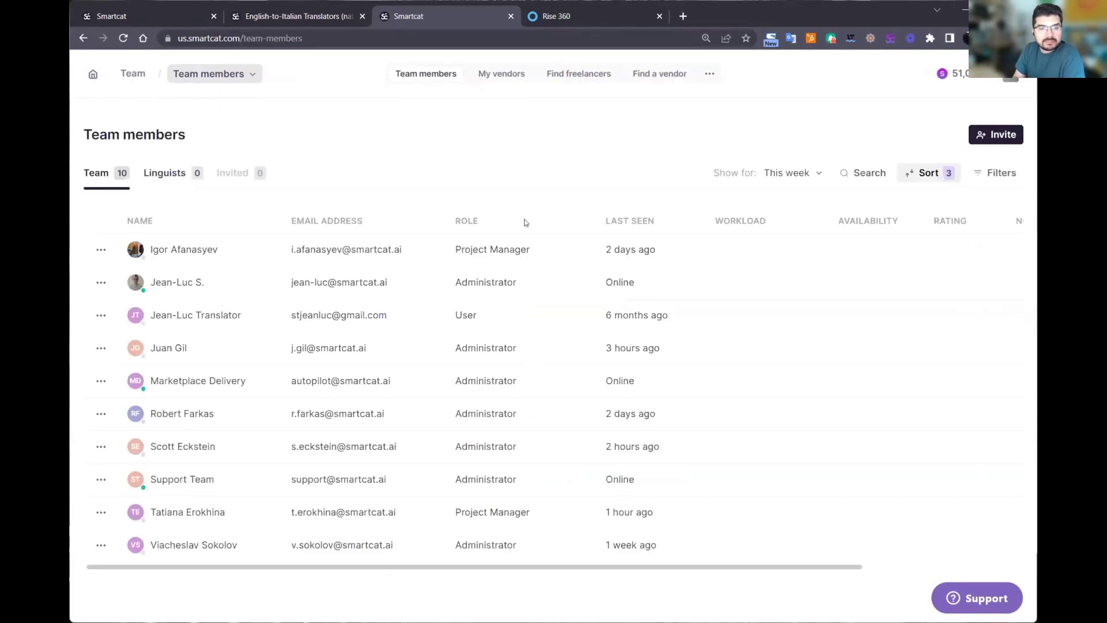
click(997, 135)
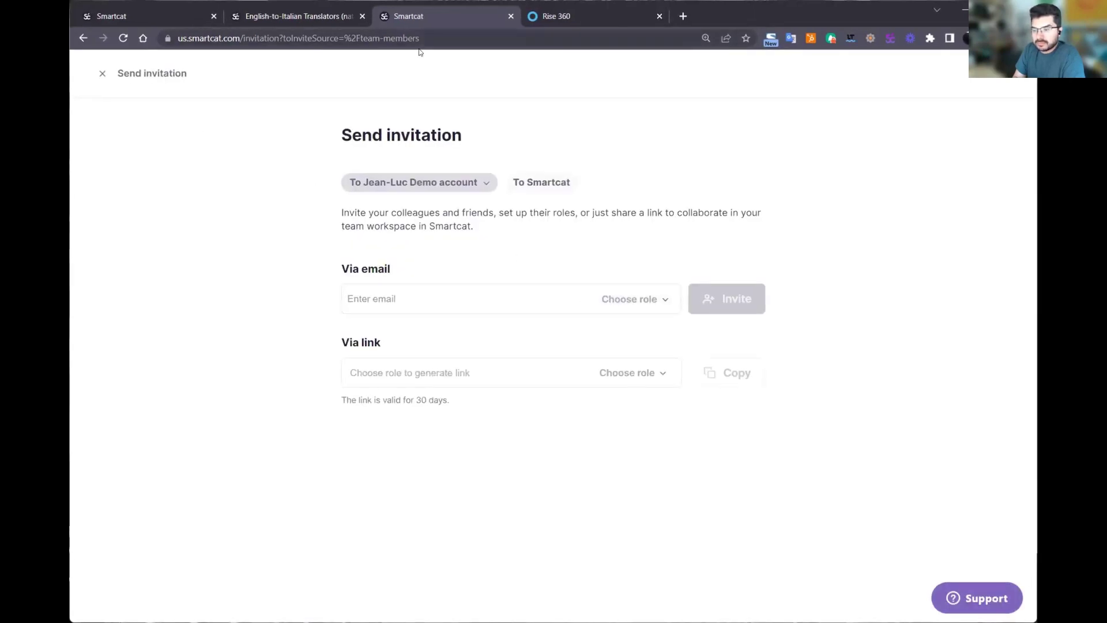
click(102, 73)
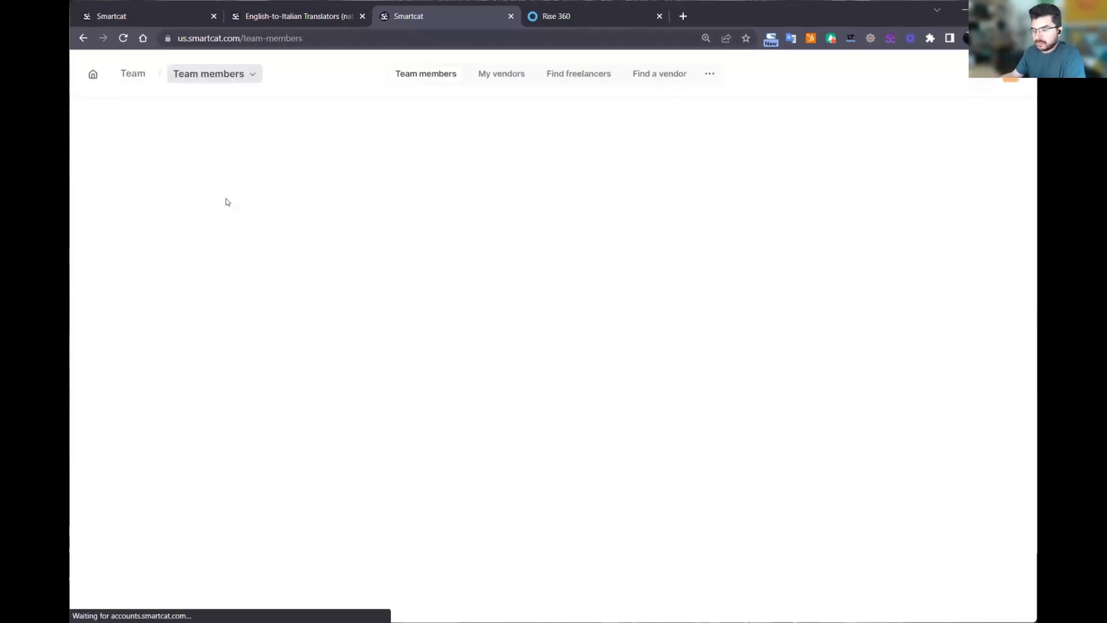